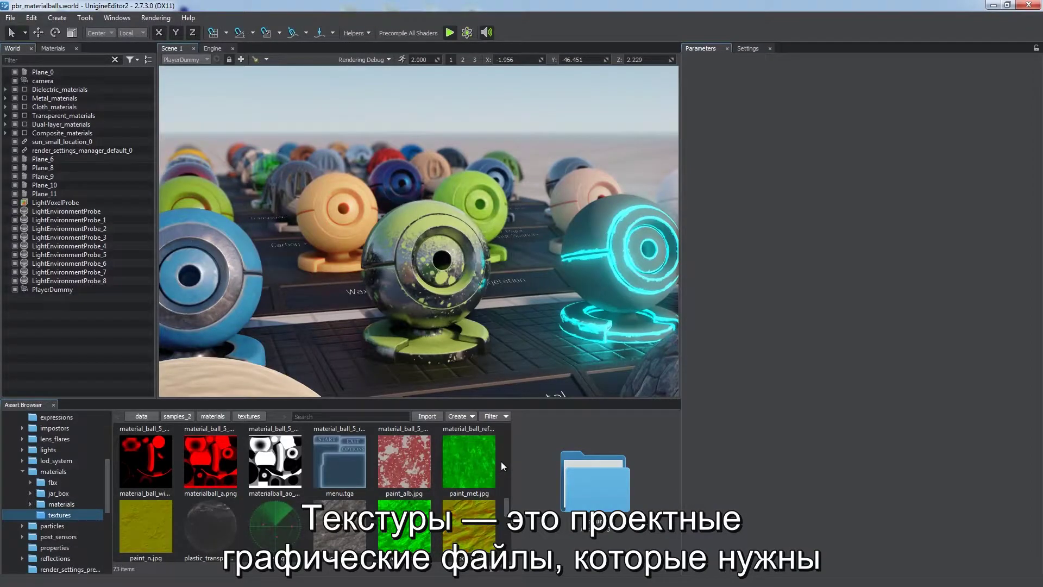
Step: Preview the paint_alb.jpg and radar textures and their import parameters in the materials textures folder
left_click(425, 462)
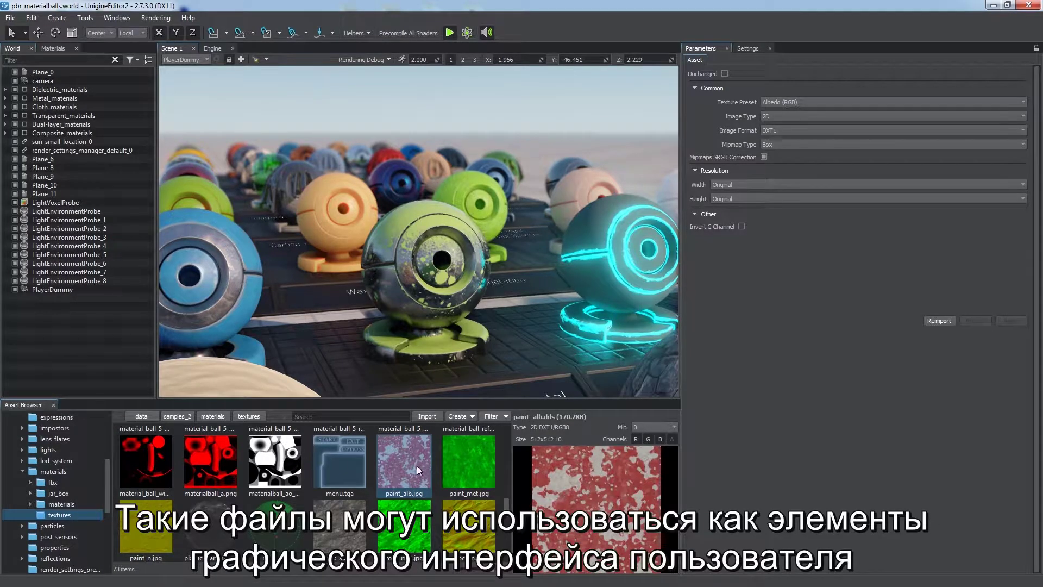
left_click(298, 523)
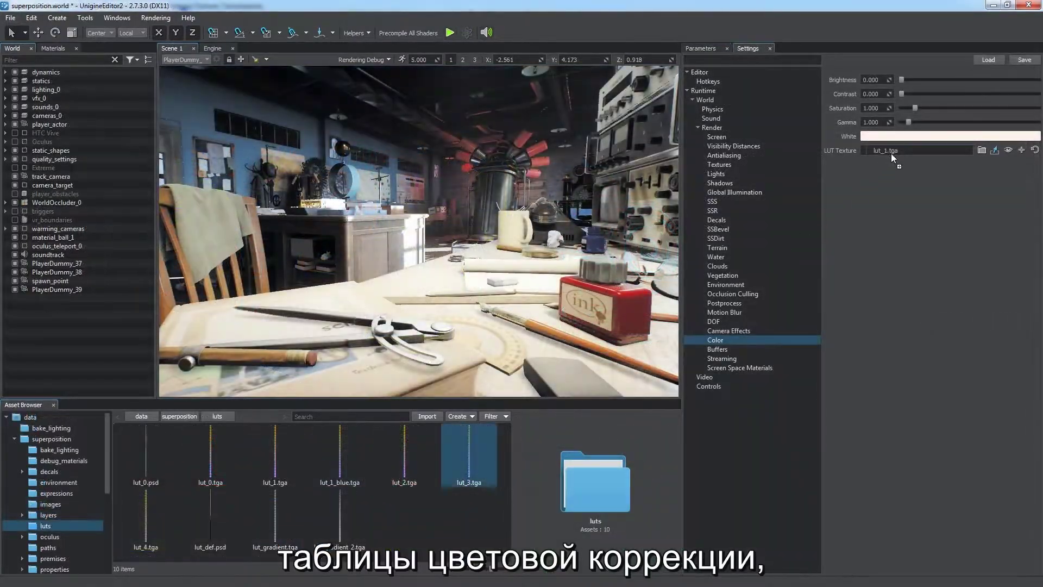
Step: Assign lut_def.tga from the luts folder as the LUT Texture in the Color render settings
left_click_drag(210, 519, 931, 152)
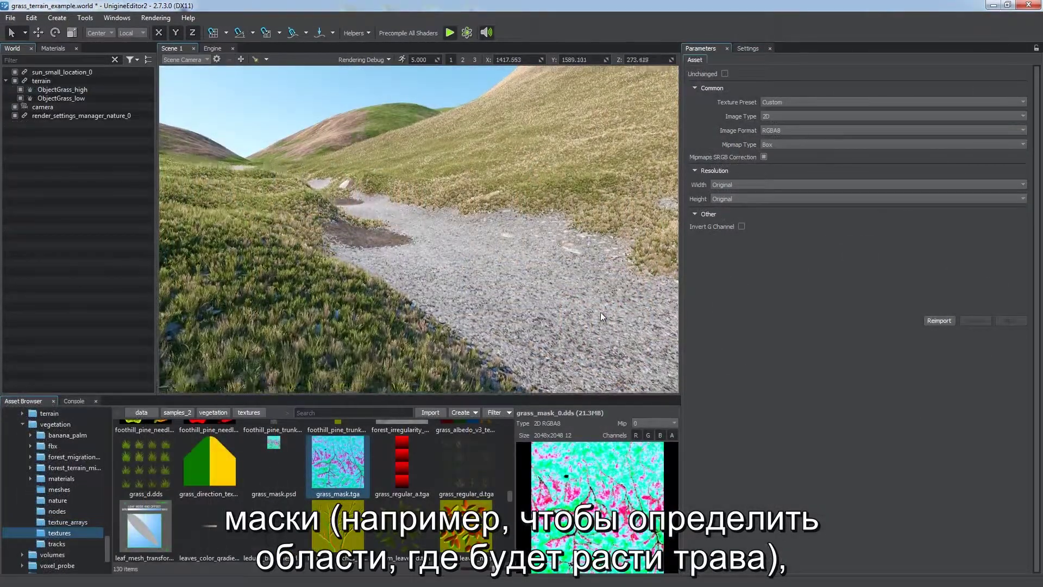
right_click_drag(601, 312, 594, 370)
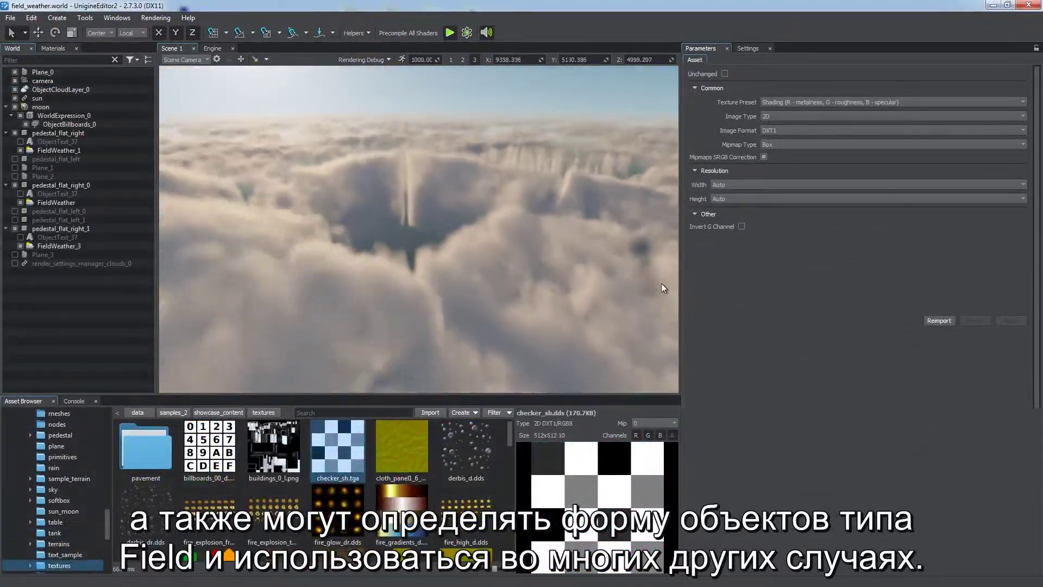
right_click_drag(662, 288, 587, 341)
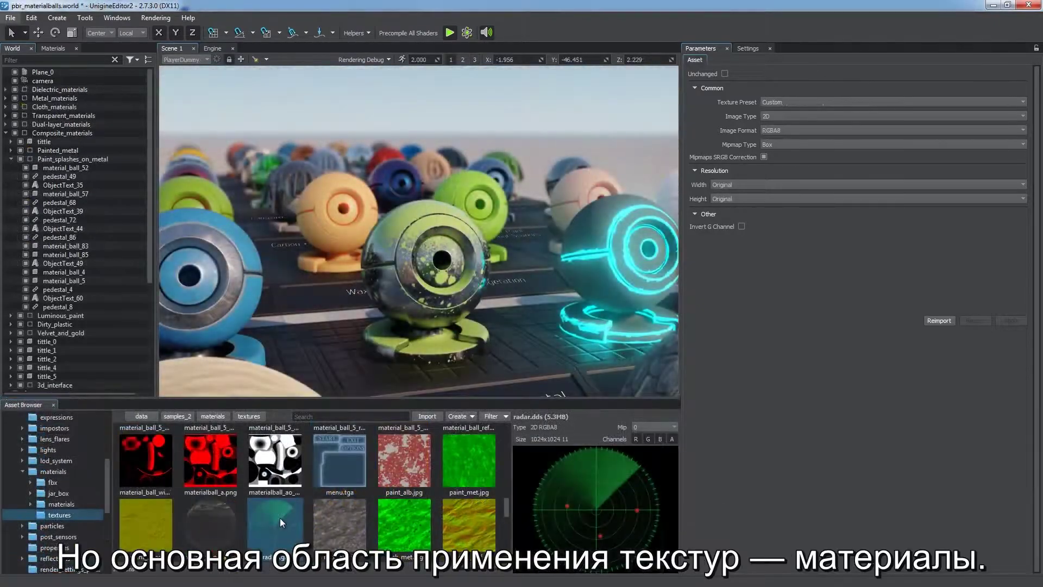
Step: Assign wood_alb.jpg as the Albedo texture of the paint-splashed material ball's spattered_metal_0 material
left_click(430, 271)
scroll(686, 299, "down", 3)
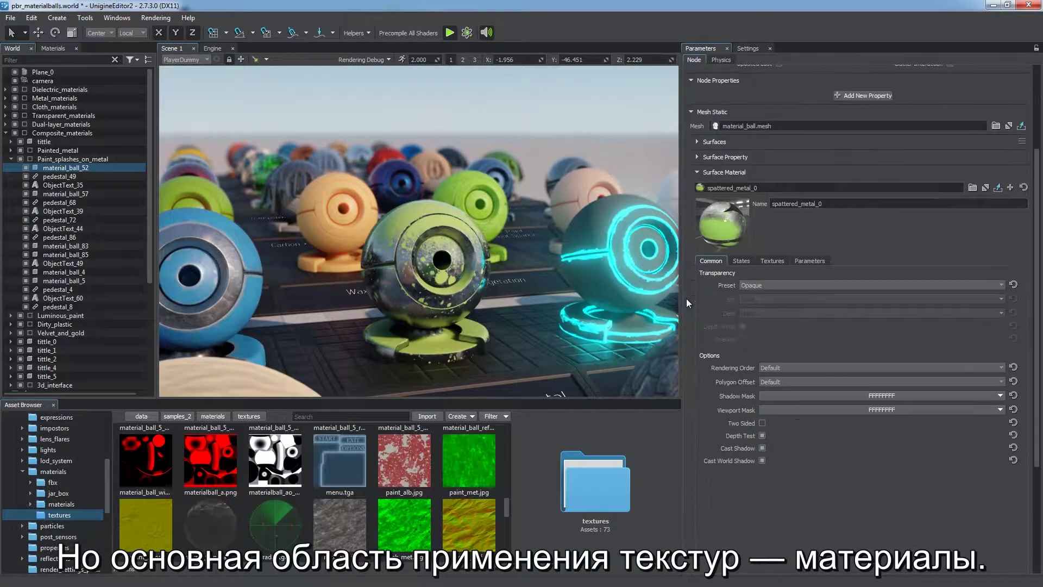
left_click(777, 261)
left_click(748, 283)
type("w")
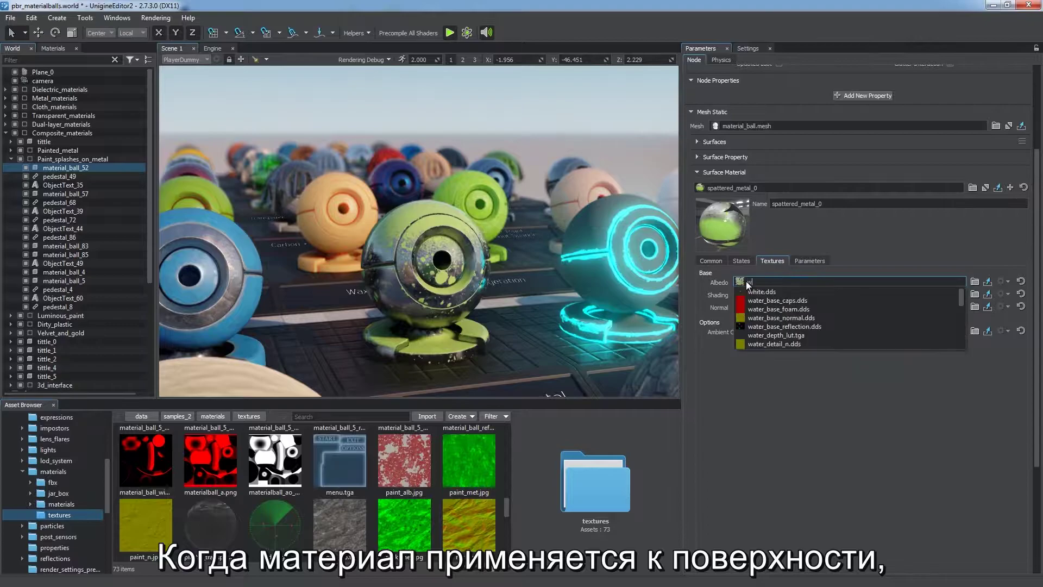
type("ood_alb")
left_click(774, 292)
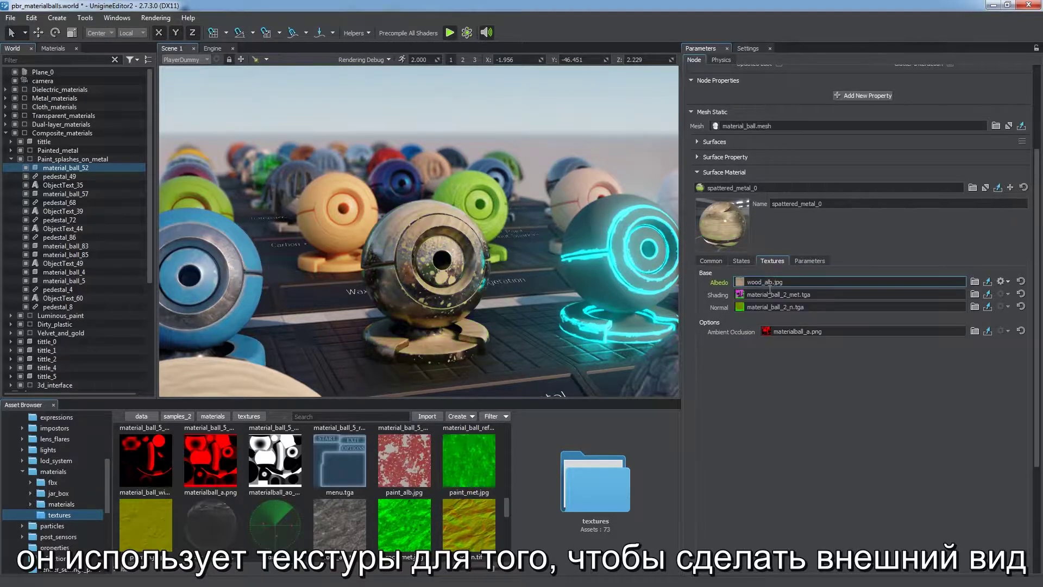
Step: Assign paint_met.jpg as the Shading texture and paint_n.jpg as the Normal texture of spattered_metal_0
left_click_drag(463, 464, 771, 295)
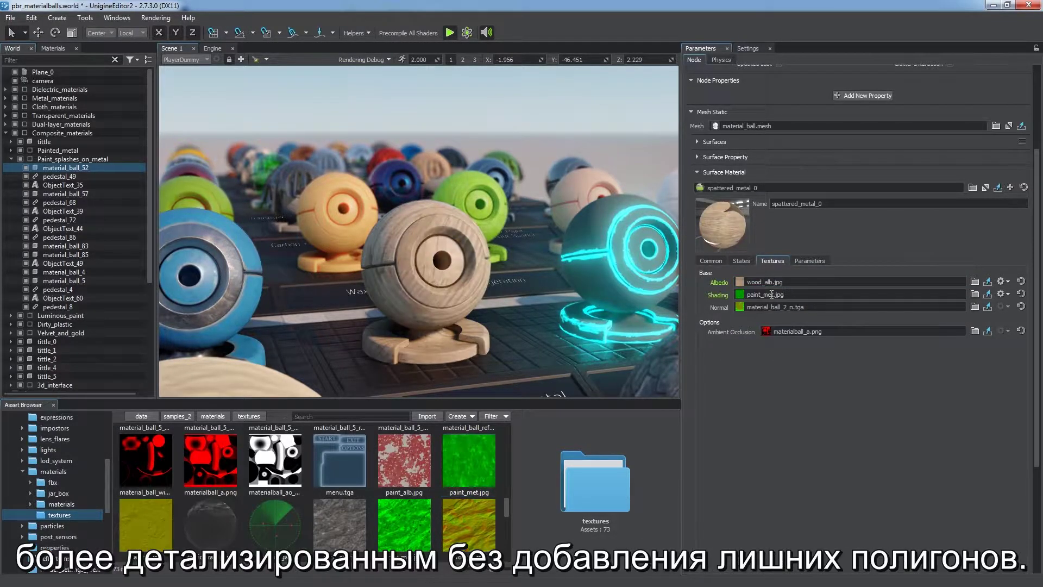
left_click_drag(163, 522, 759, 309)
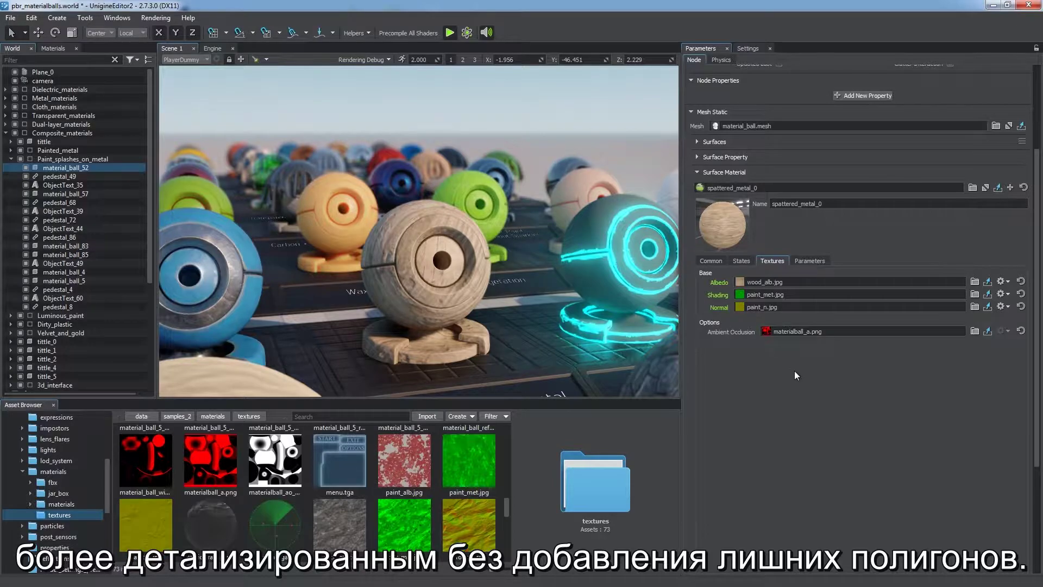
Step: Reset the Normal, Shading and Albedo textures of spattered_metal_0 to their defaults
left_click(1022, 306)
left_click(1021, 294)
left_click(1021, 281)
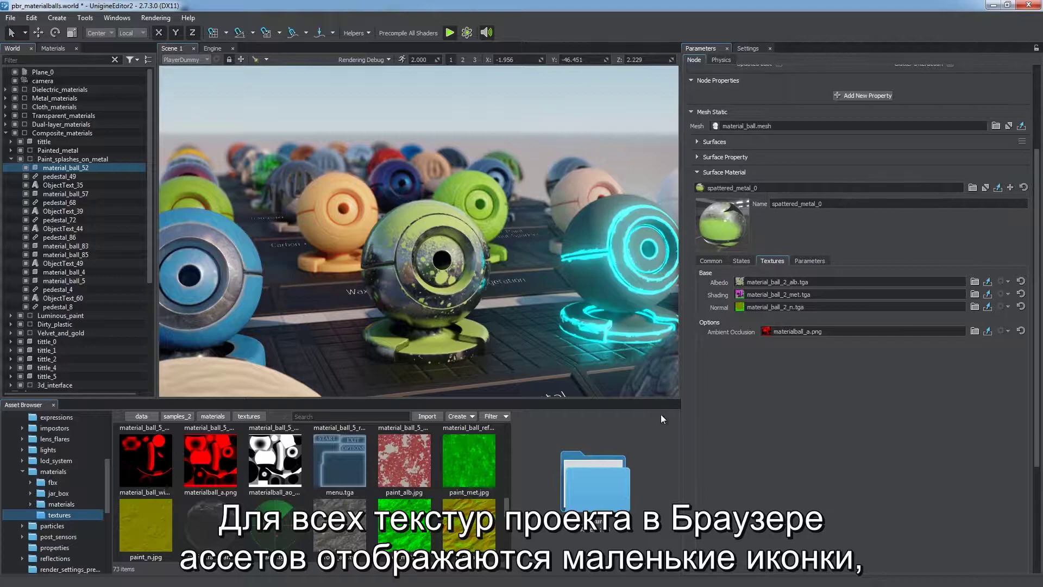
Step: Select the radar texture asset and examine its preview up close
left_click(291, 510)
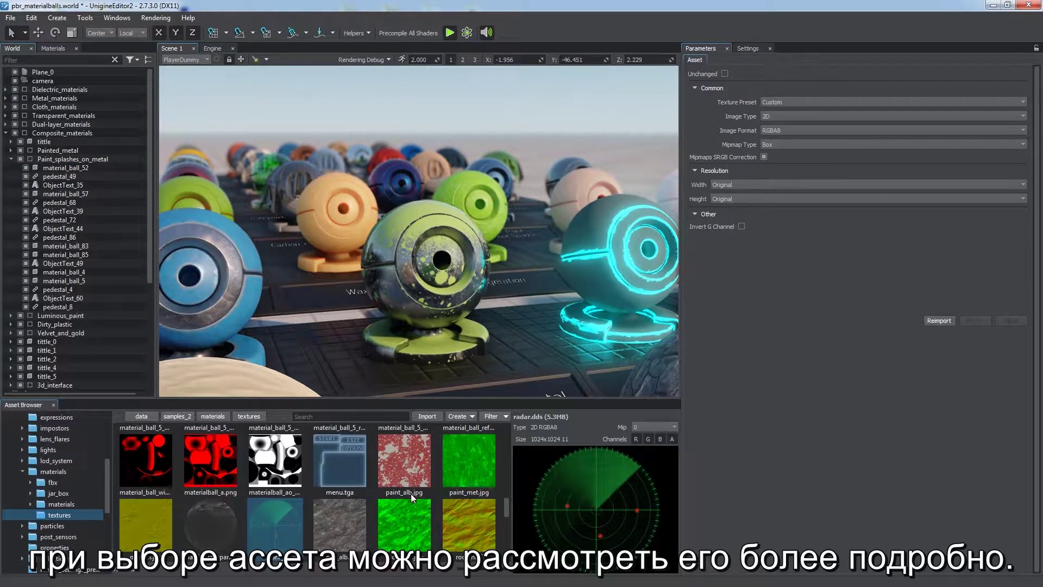
scroll(598, 505, "up", 3)
left_click_drag(609, 526, 613, 500)
scroll(613, 500, "down", 3)
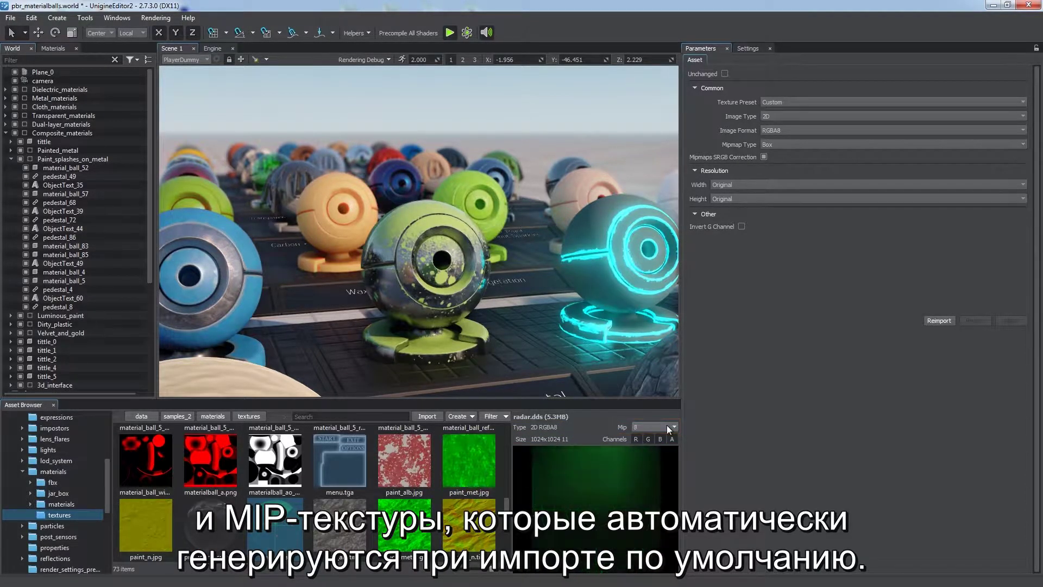
Step: Import the car_d.tga texture from the baggage_car folder into the project's data folder, accepting the suggested import settings
left_click_drag(106, 476, 99, 429)
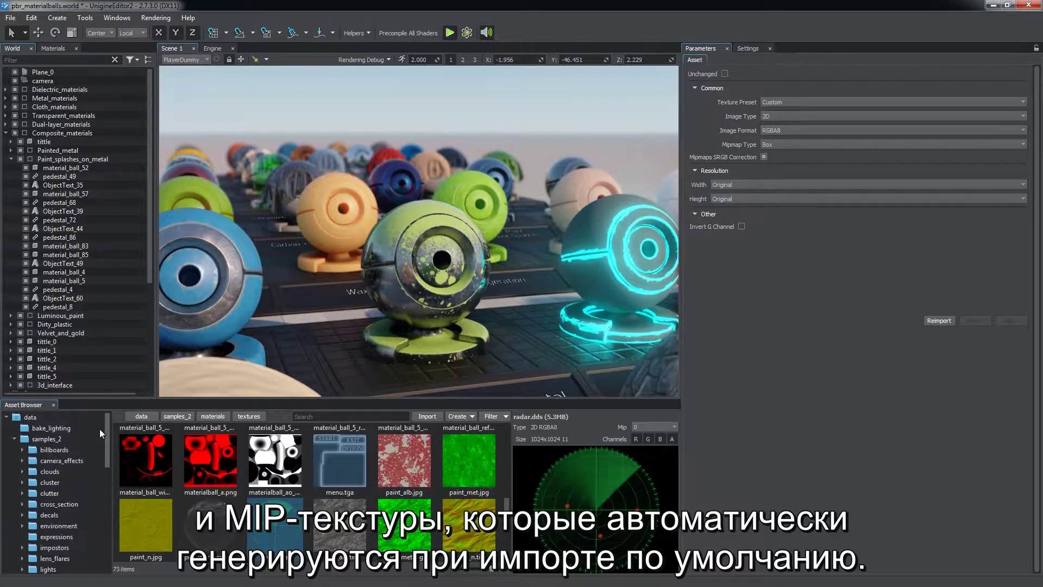
left_click(77, 419)
left_click(15, 439)
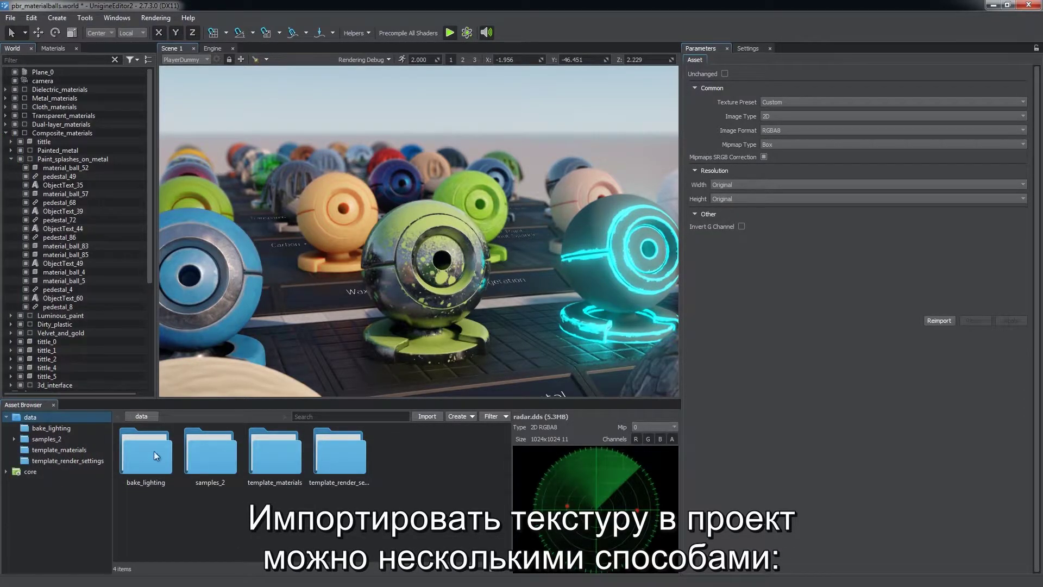
left_click(427, 416)
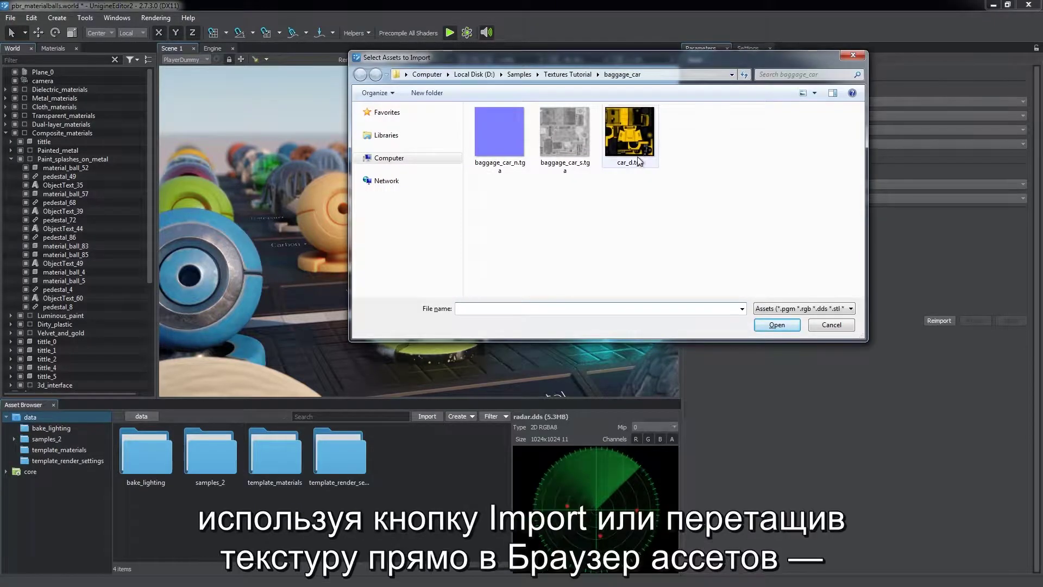
double_click(638, 149)
left_click(566, 377)
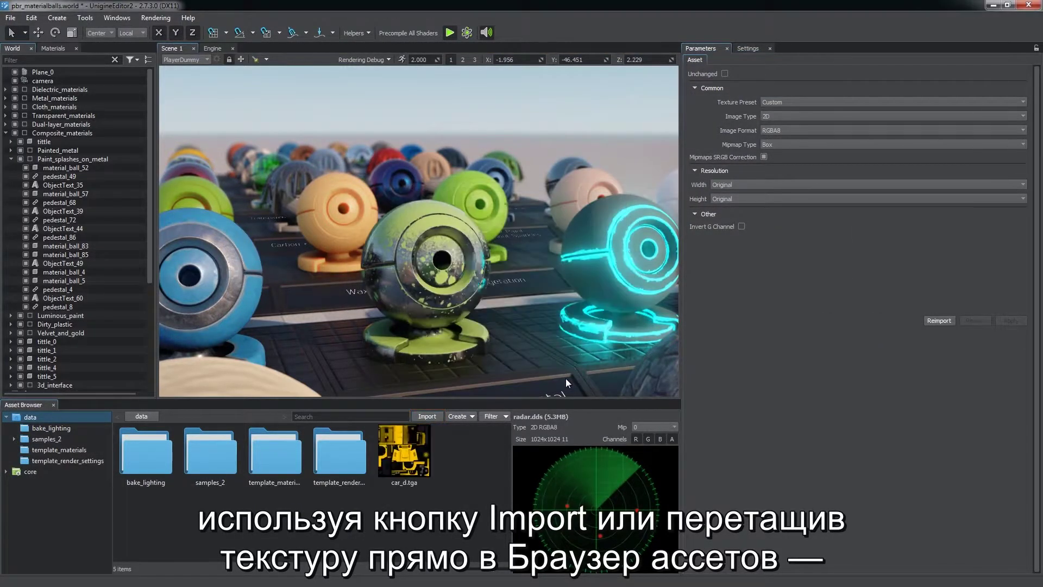
Step: Bring baggage_car_s.tga from the file manager into the data folder, importing it with the Specular (RGB - specular, A - gloss) preset
left_click_drag(781, 209, 480, 470)
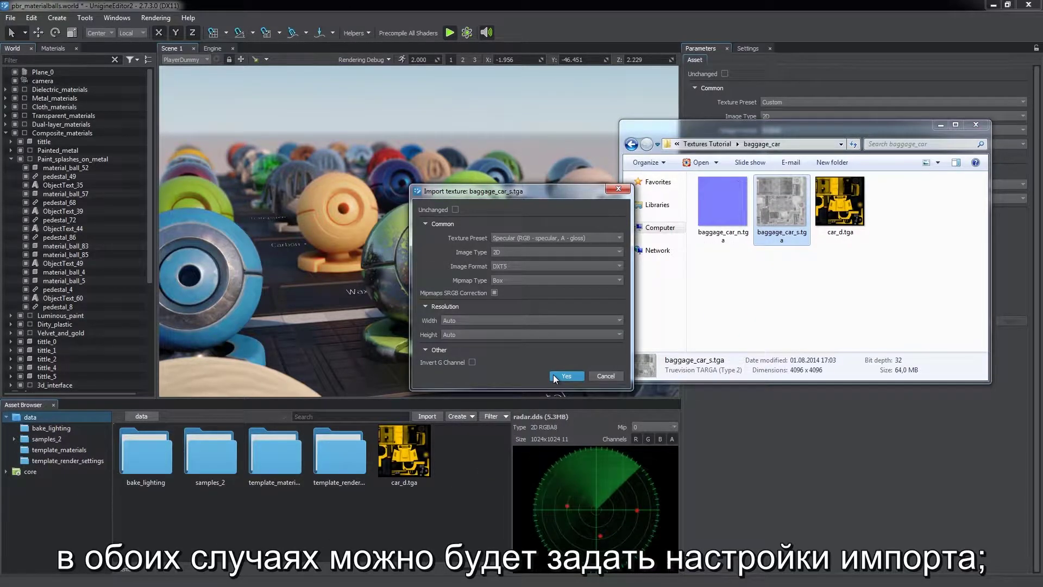
left_click(566, 376)
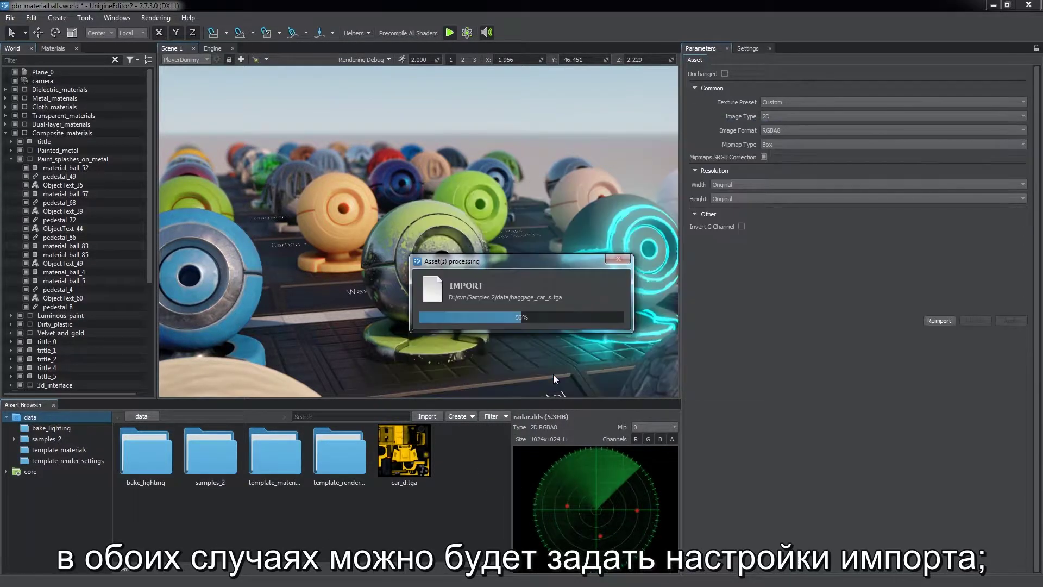
Step: Open the project's data folder in the file manager, copy baggage_car_n.tga from baggage_car into it, and return to the editor
right_click(398, 503)
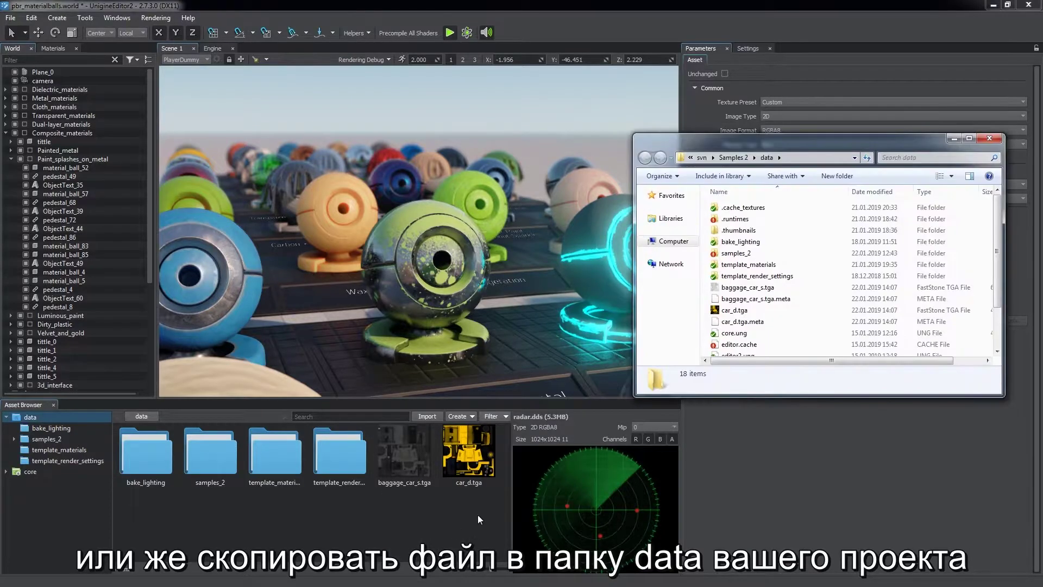
left_click_drag(735, 143, 224, 154)
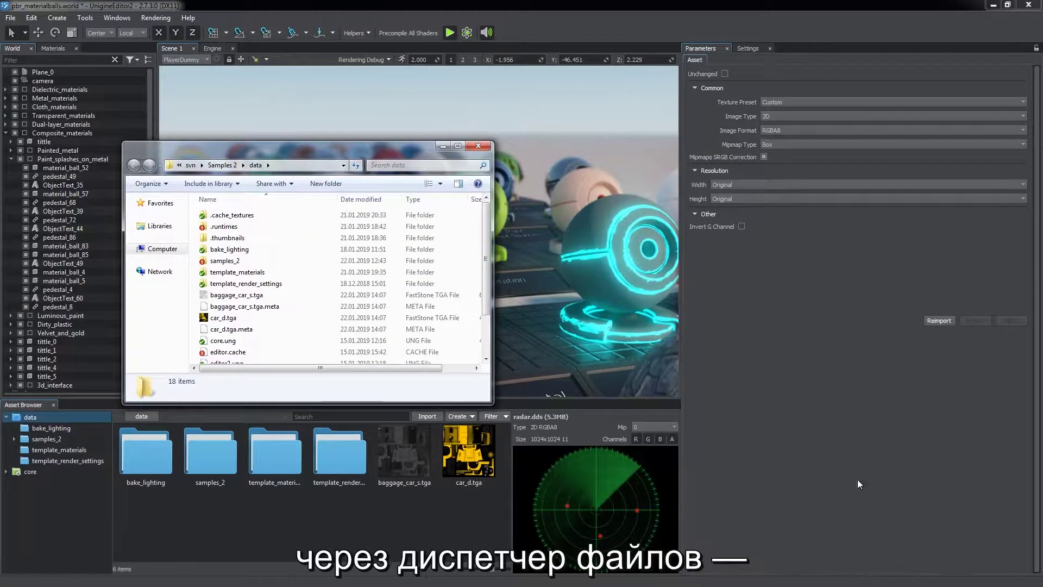
key("alt+Tab")
right_click(729, 219)
left_click(756, 390)
right_click(195, 327)
left_click(226, 401)
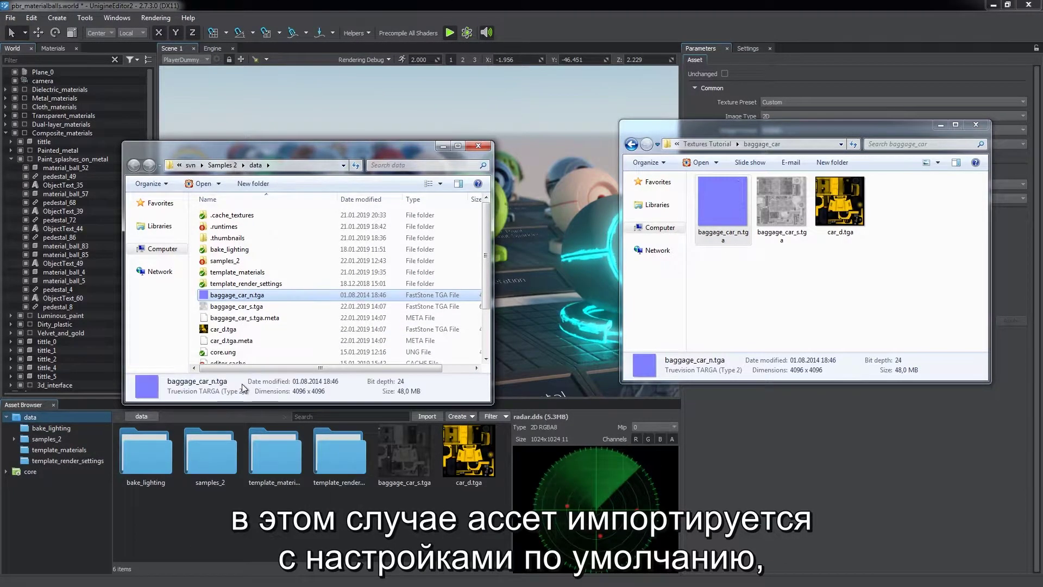
left_click(259, 490)
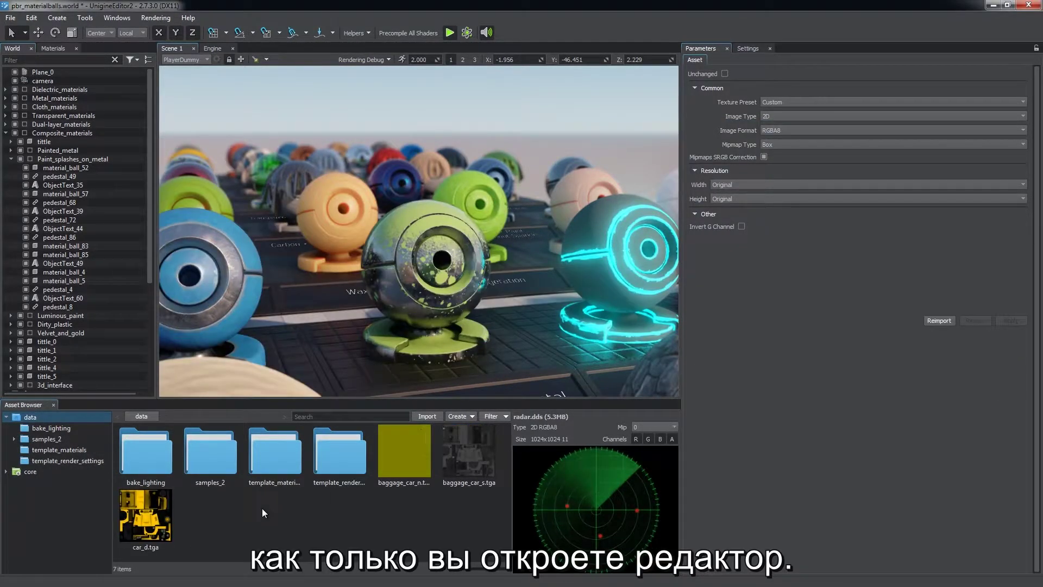
Step: Check the import parameters of the baggage_car_n.tga texture, then deselect it
left_click(387, 471)
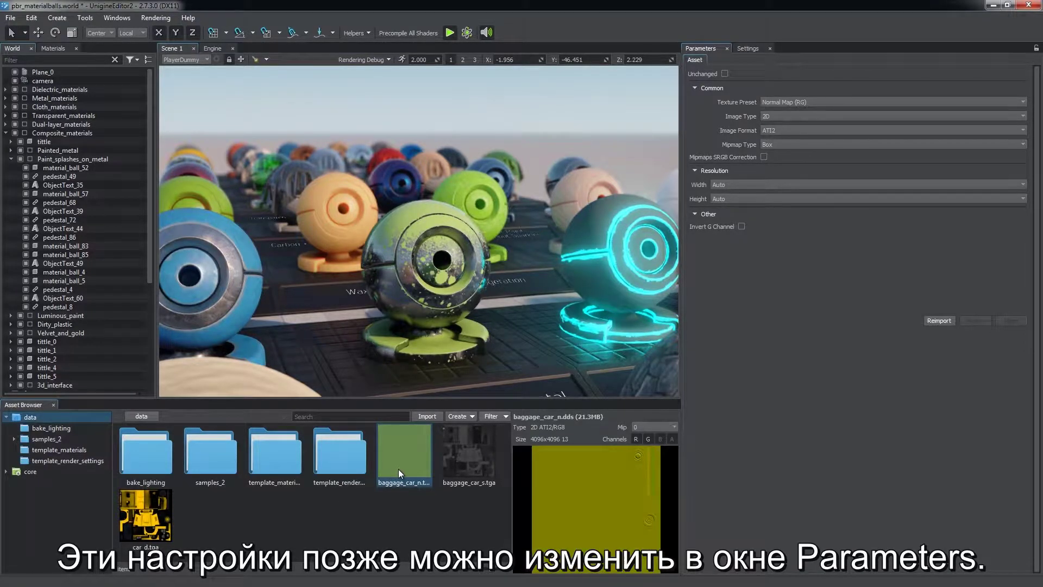
left_click(379, 505)
Step: Import baggage_car.FBX from the Models\3dsmax folder with Import Materials and Import Textures enabled, and select the imported model
left_click(429, 414)
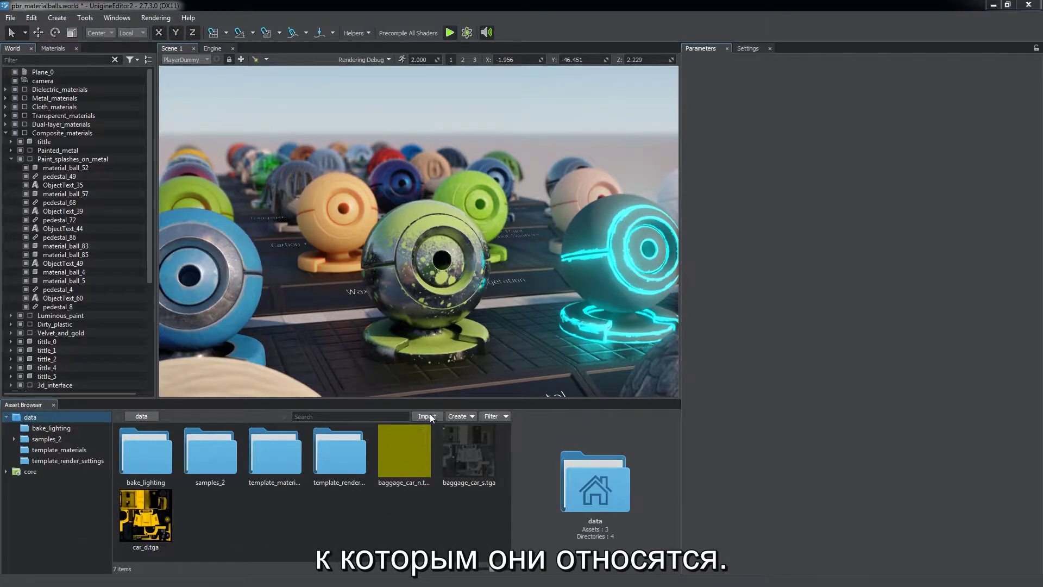
left_click(519, 74)
double_click(502, 193)
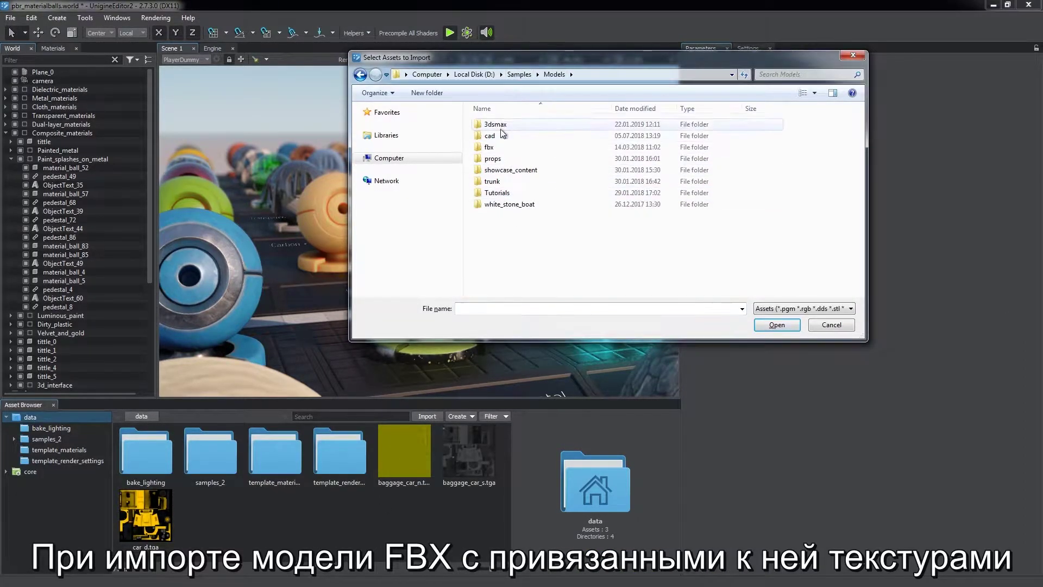
double_click(499, 126)
left_click(509, 136)
double_click(509, 136)
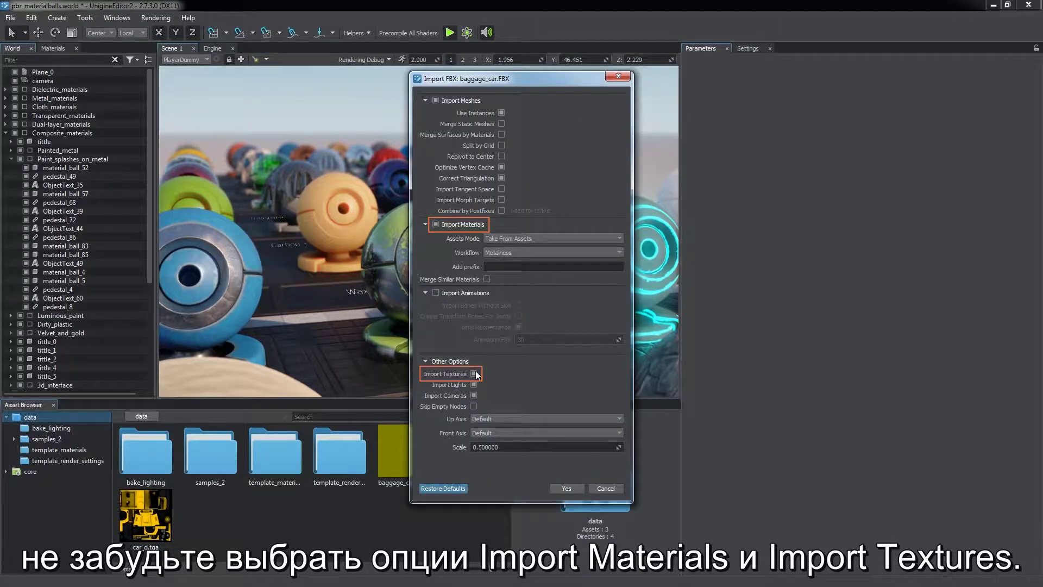
left_click(566, 487)
left_click(458, 452)
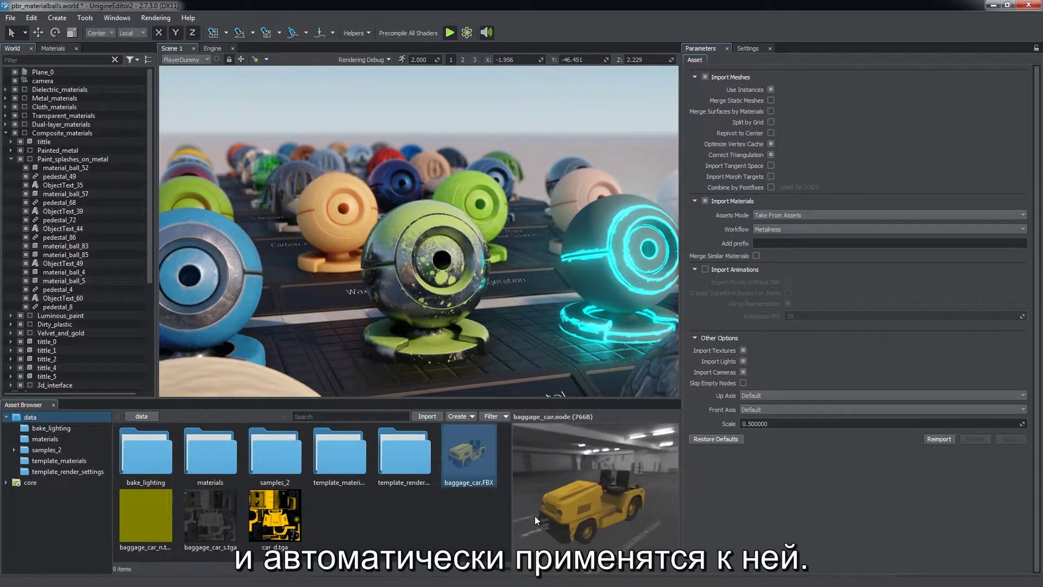
Step: Import the cart_embedded.FBX model with its embedded textures into the data folder and select the imported asset
left_click(426, 417)
left_click(506, 148)
left_click(776, 324)
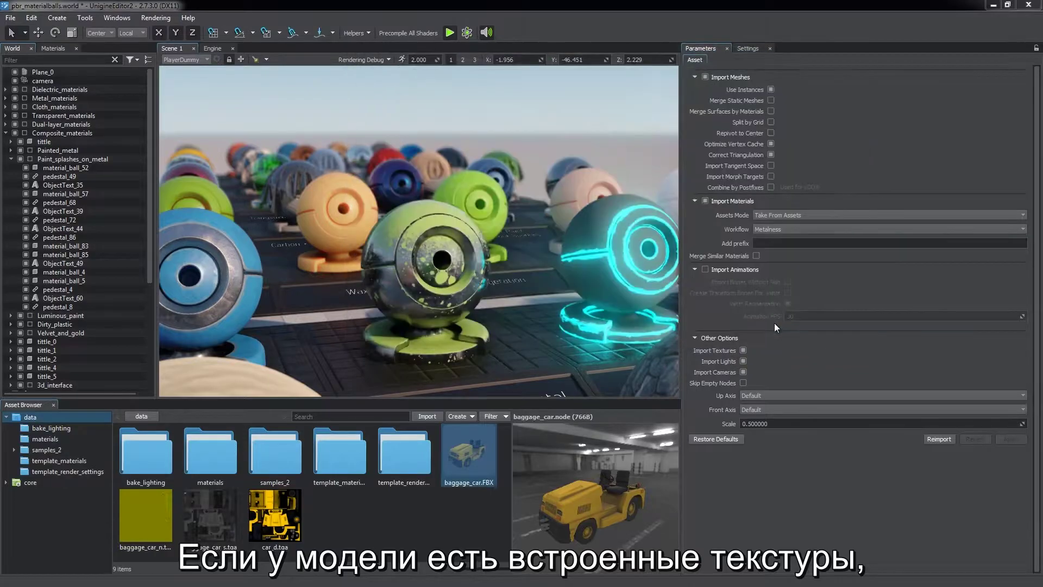
left_click(567, 488)
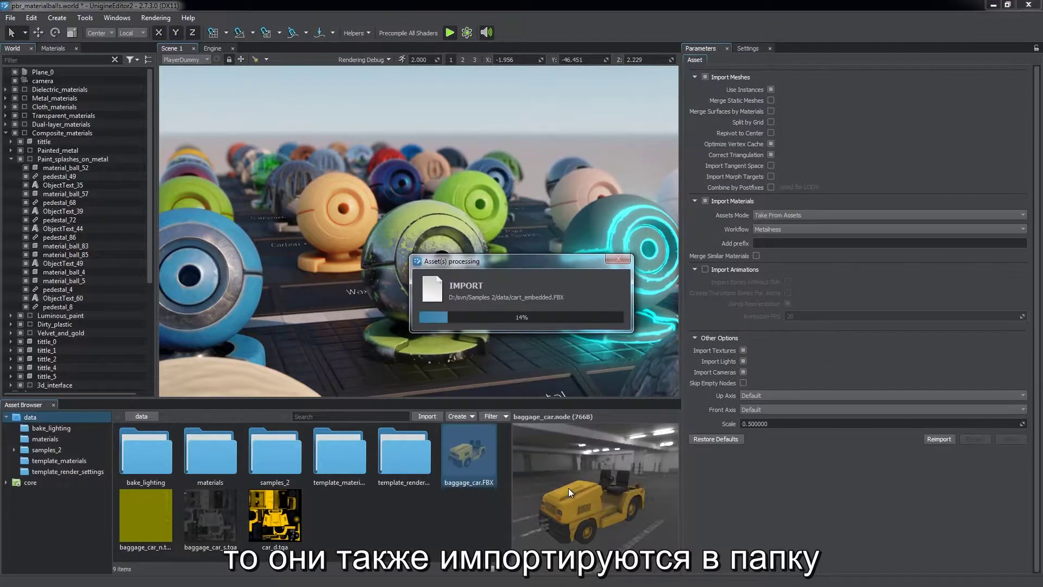
left_click(406, 521)
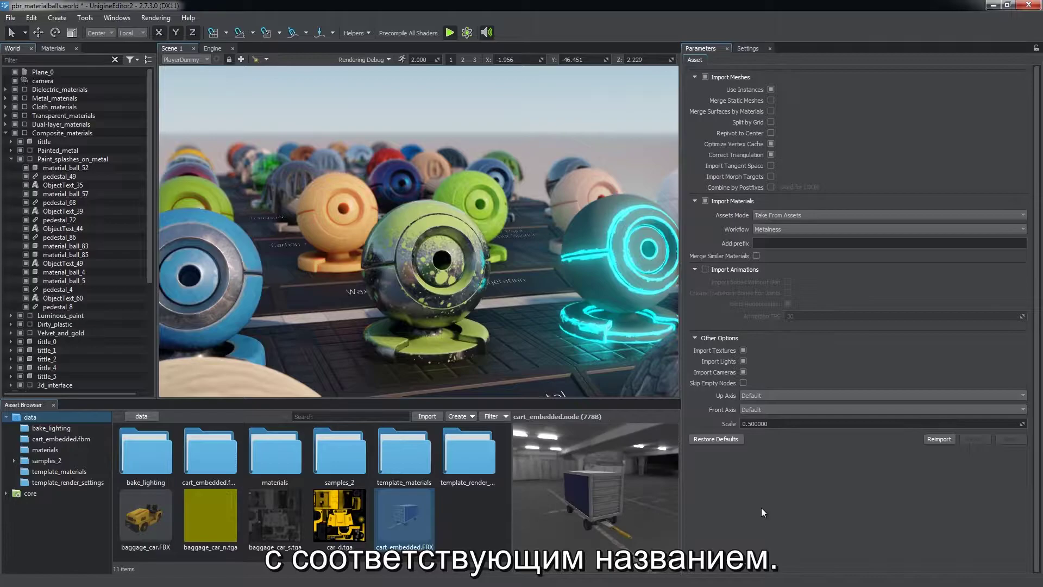
Step: Look at the embedded textures in the cart_embedded.fbm folder and return to the data folder
double_click(211, 465)
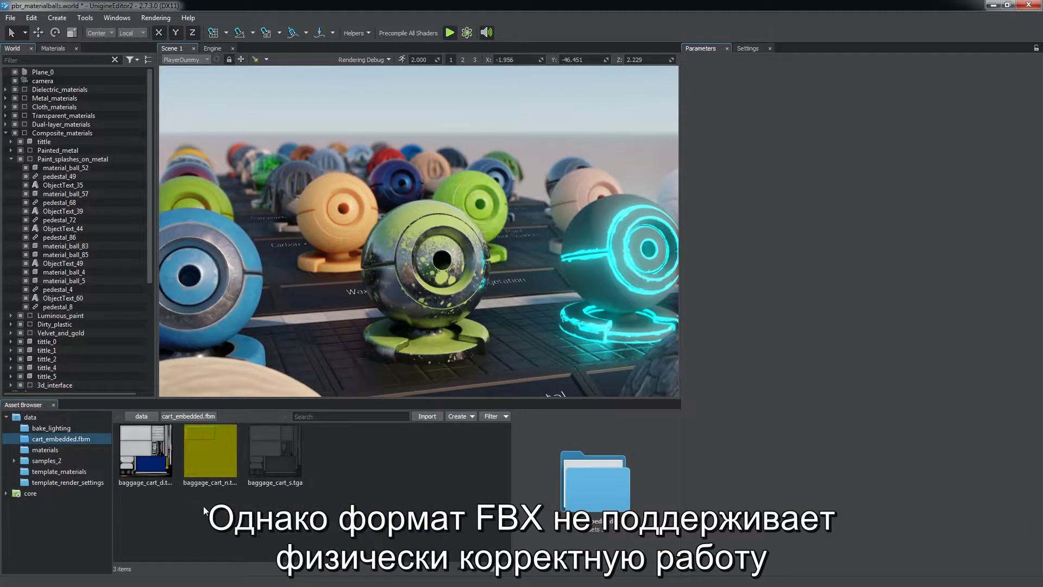
left_click(149, 415)
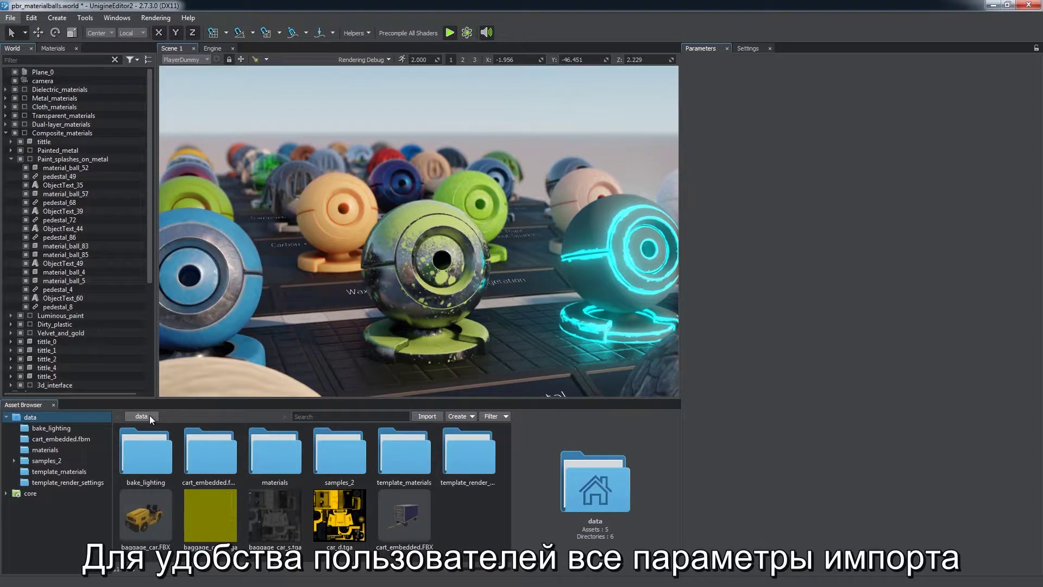
Step: Review the available texture presets and their filename postfixes for the car_d.tga asset
left_click(364, 532)
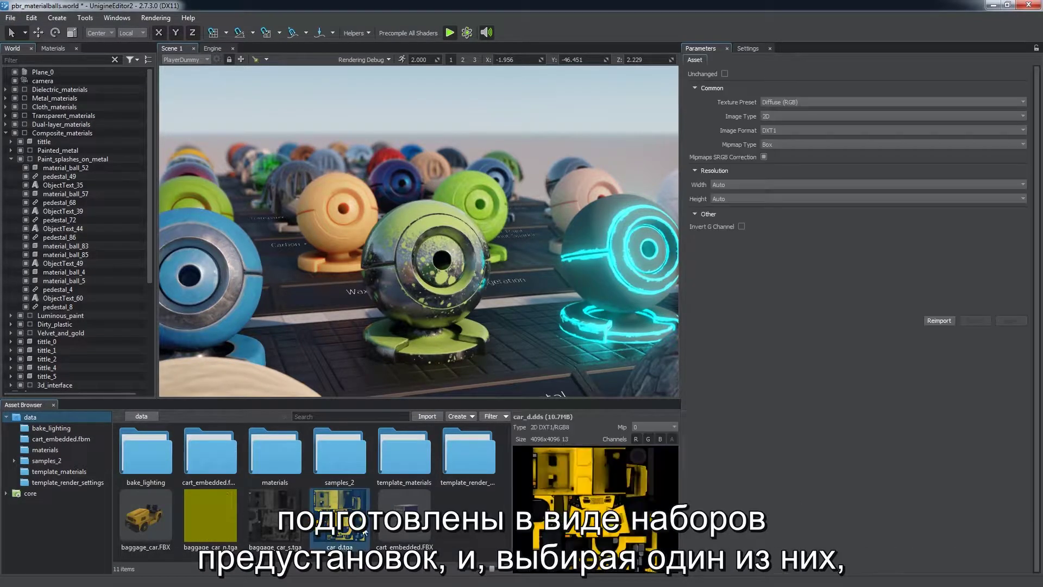
left_click(864, 102)
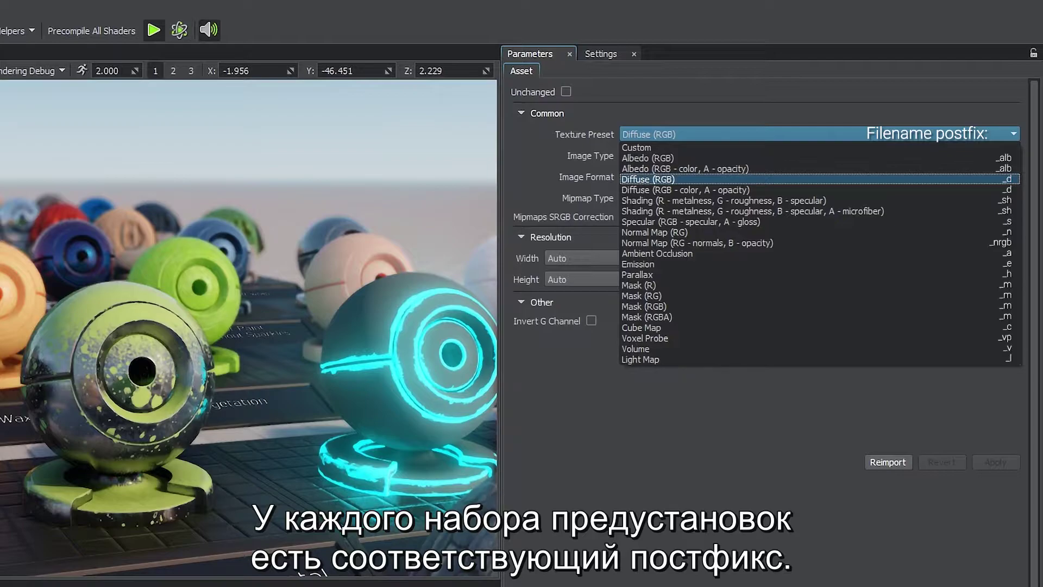
left_click(917, 128)
Step: Start an asset import and add the postfix _d to a texture's filename in the Textures Tutorial folder
left_click(427, 416)
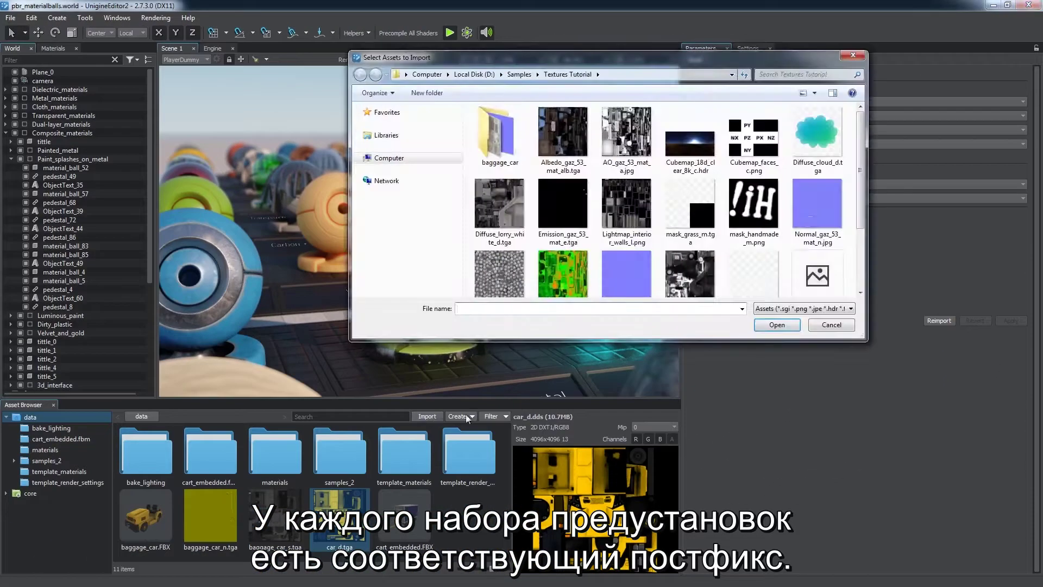
scroll(625, 217, "down", 2)
left_click(626, 218)
left_click(688, 222)
left_click(690, 253)
left_click_drag(696, 257, 608, 256)
key("BackSpace")
left_click(629, 243)
left_click(629, 253)
type("_d")
key("Return")
Step: Import the two Some Normalmap texture files together into the data folder
left_click(641, 239)
left_click(747, 239, "shift")
left_click(776, 325)
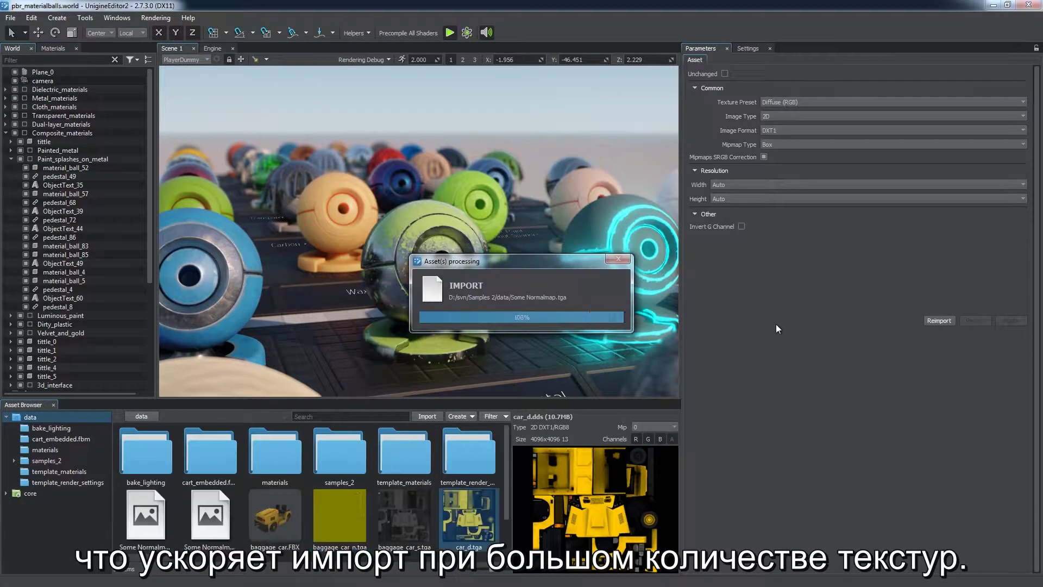
Step: Compare the texture presets assigned to the two imported Some Normalmap textures
left_click(155, 506)
left_click(799, 102)
left_click(705, 145)
left_click(210, 514)
left_click(817, 102)
left_click(273, 514)
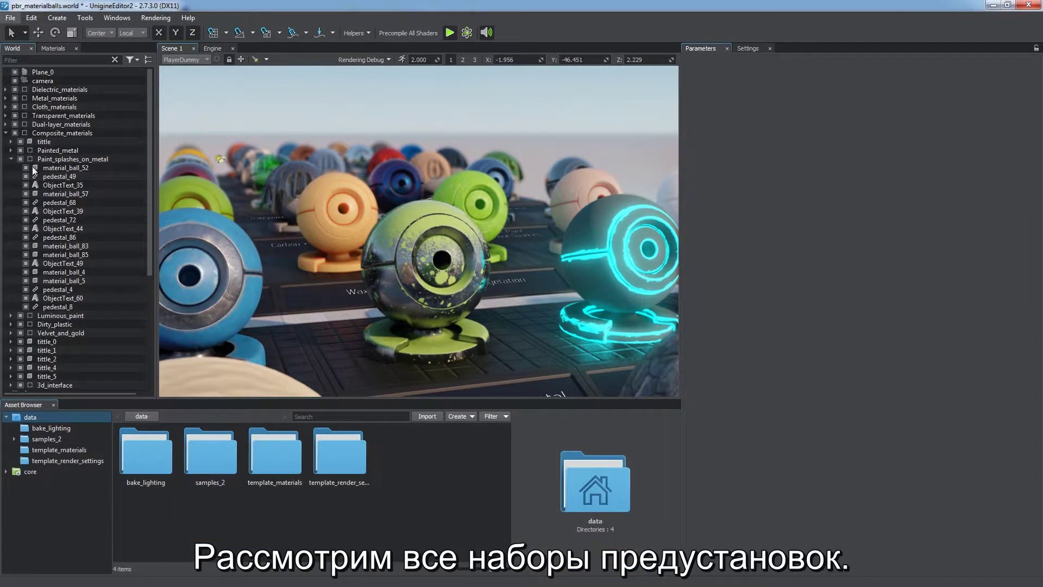
Step: Collapse the Composite_materials group, then enable the Truck_blue node and frame the truck from the front and side
left_click(6, 133)
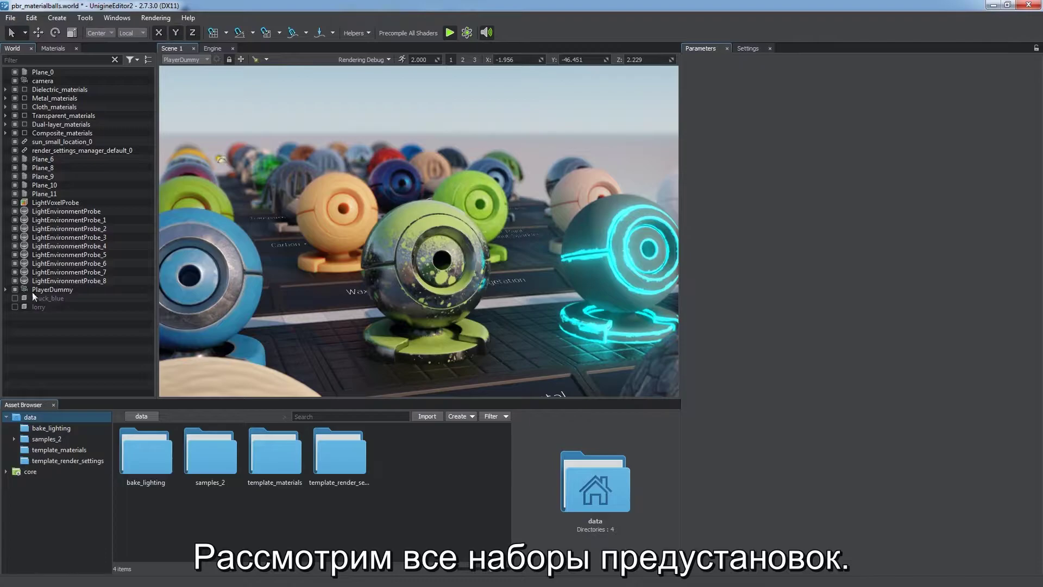
left_click(48, 298)
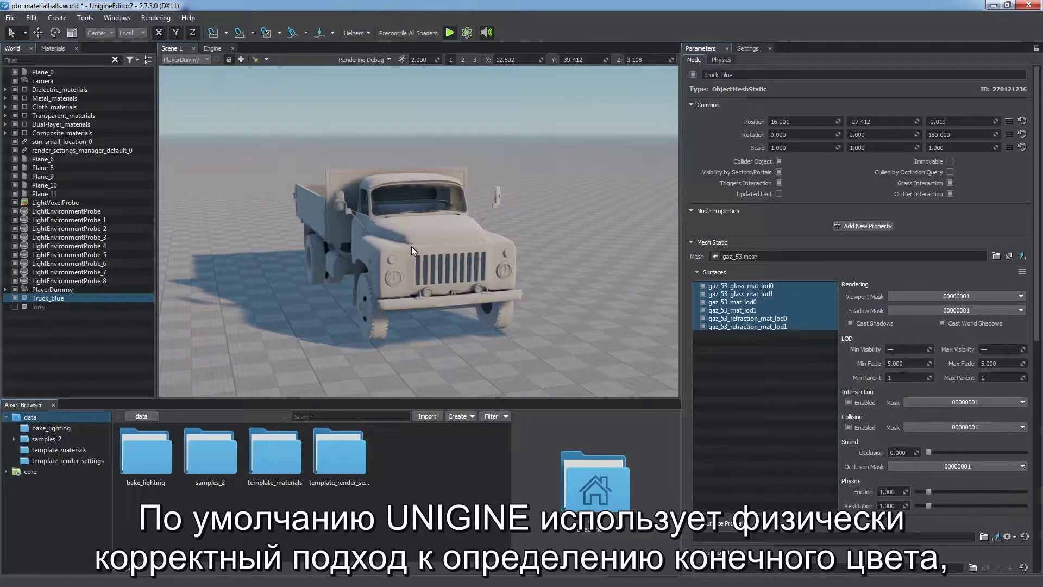
left_click(412, 246)
left_click_drag(412, 246, 509, 240, "alt")
scroll(508, 240, "up", 2)
middle_click_drag(538, 299, 526, 322)
Step: Check the Metalness workflow of the truck's gaz_53_mat material and show its texture slots
left_click_drag(1039, 261, 1037, 465)
left_click(846, 247)
left_click(846, 247)
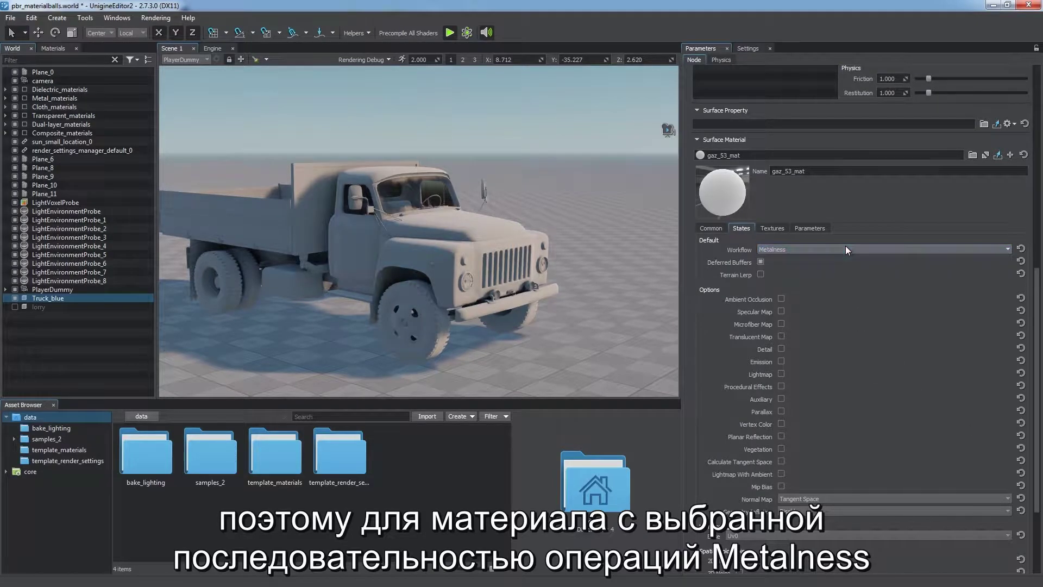
left_click(778, 231)
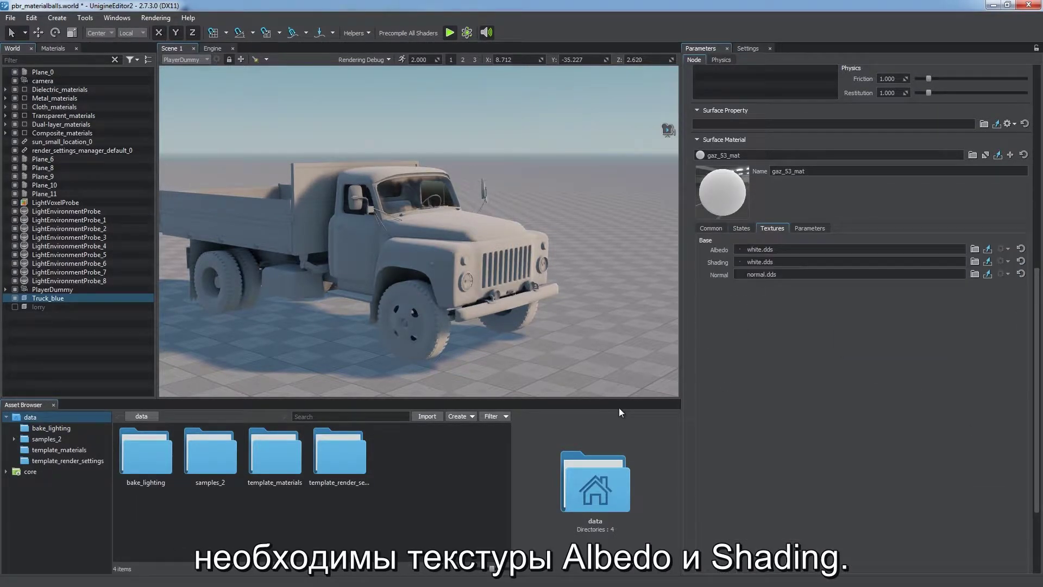
Step: Import Albedo_gaz_53_mat_alb.tga with the Albedo (RGB - color, A - opacity) preset and assign it to gaz_53_mat's Albedo slot
left_click(434, 417)
double_click(556, 155)
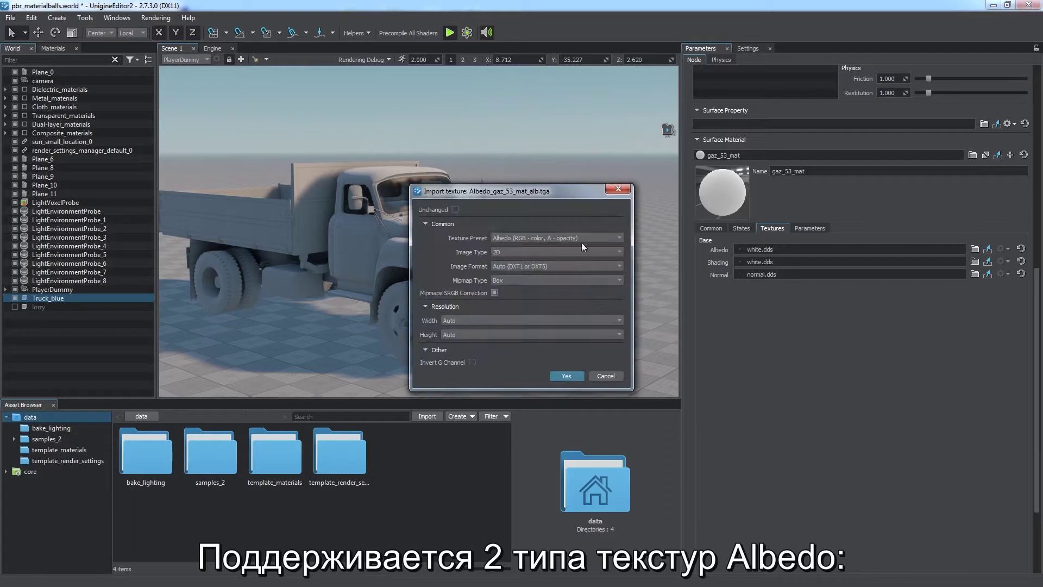
left_click(592, 237)
left_click(592, 256)
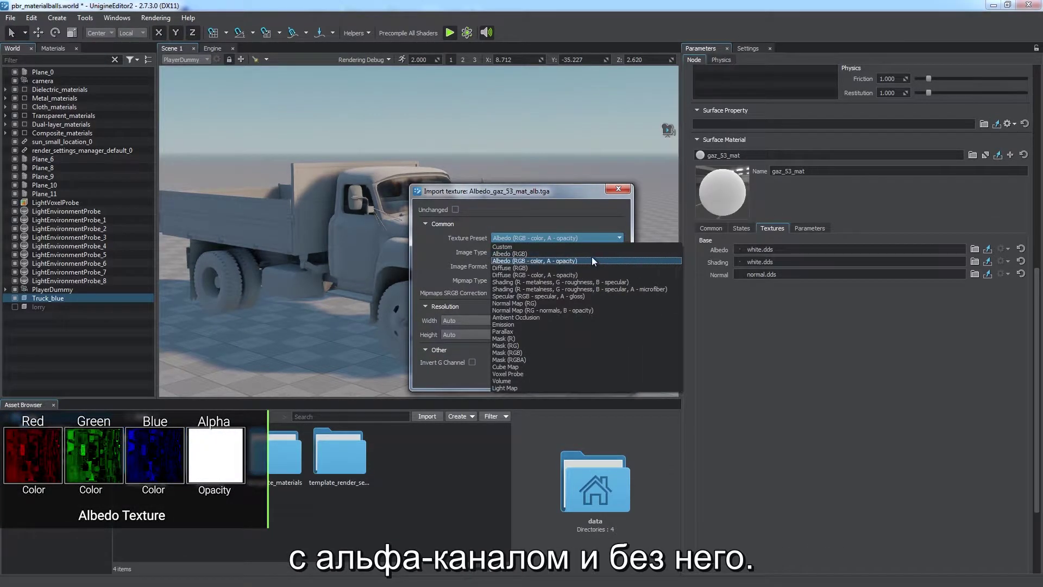
left_click(557, 376)
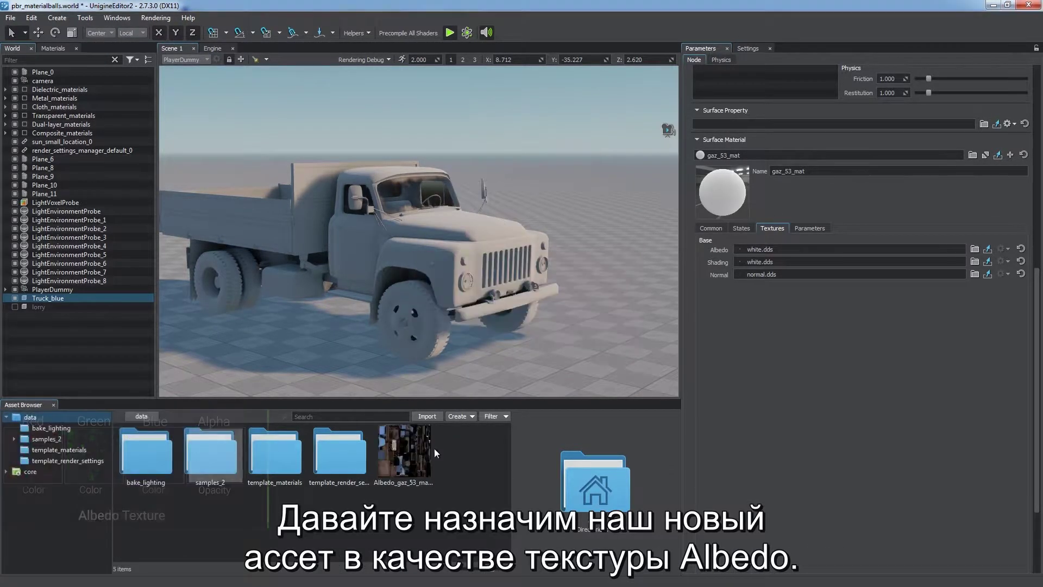
left_click_drag(418, 450, 782, 250)
left_click_drag(821, 299, 994, 291, "alt")
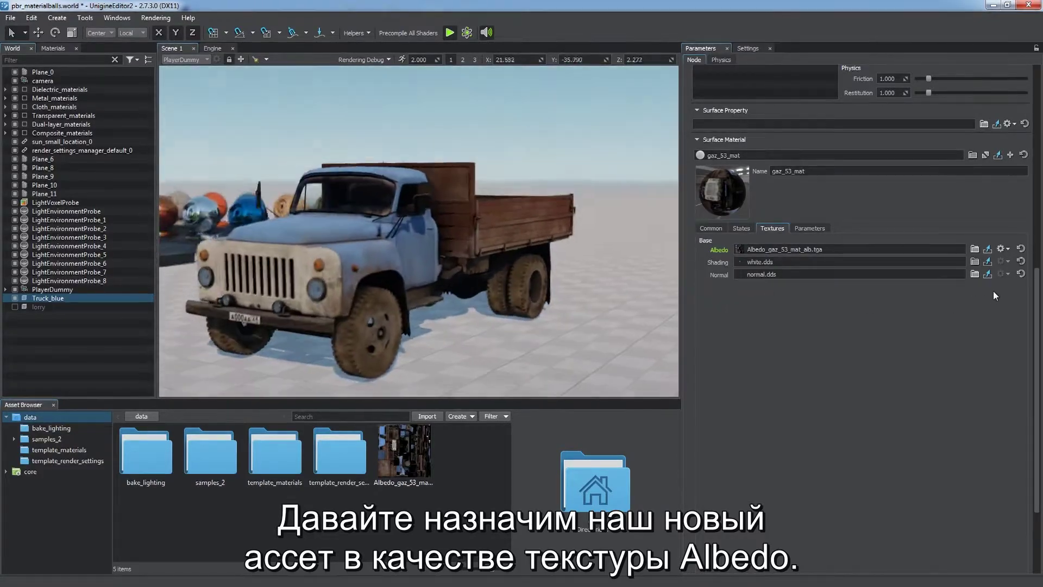
Step: Import Shading_gaz_53_mat_sh.jpg with the Shading (R - metalness, G - roughness, B - specular, A - microfiber) preset
left_click(425, 417)
left_click_drag(860, 200, 863, 238)
double_click(626, 209)
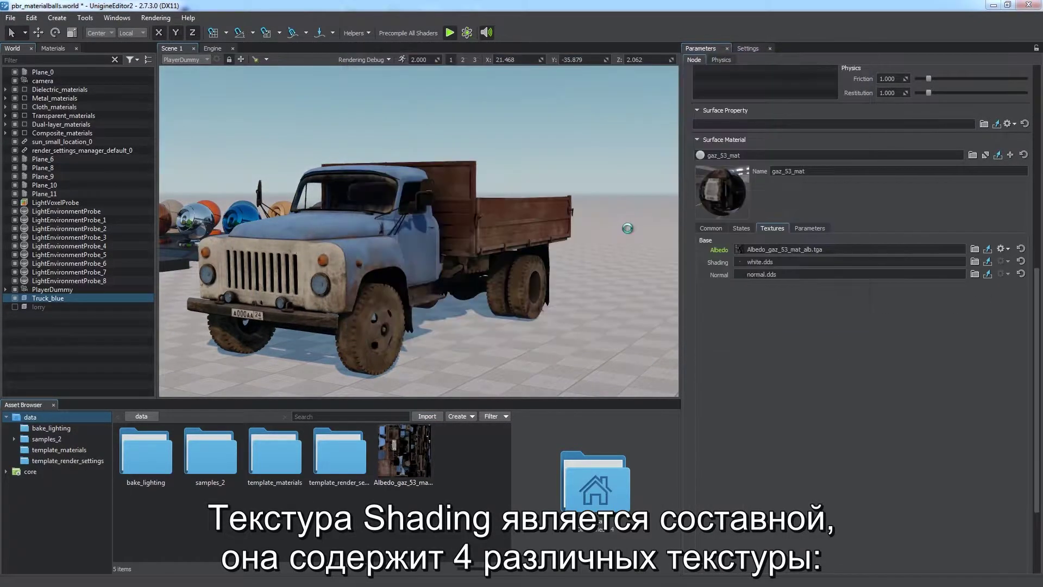
left_click(557, 238)
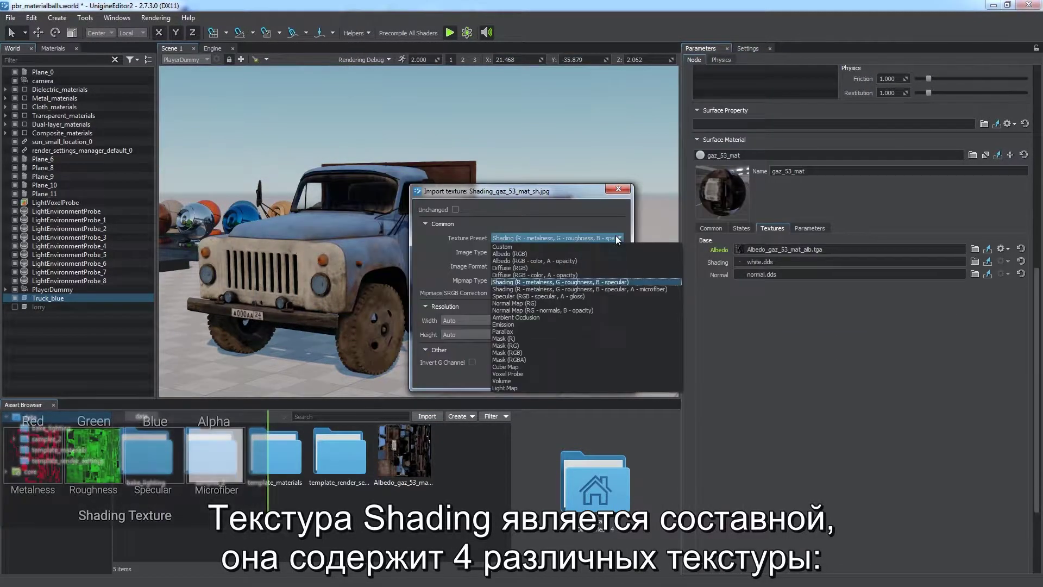
left_click(672, 287)
left_click(566, 377)
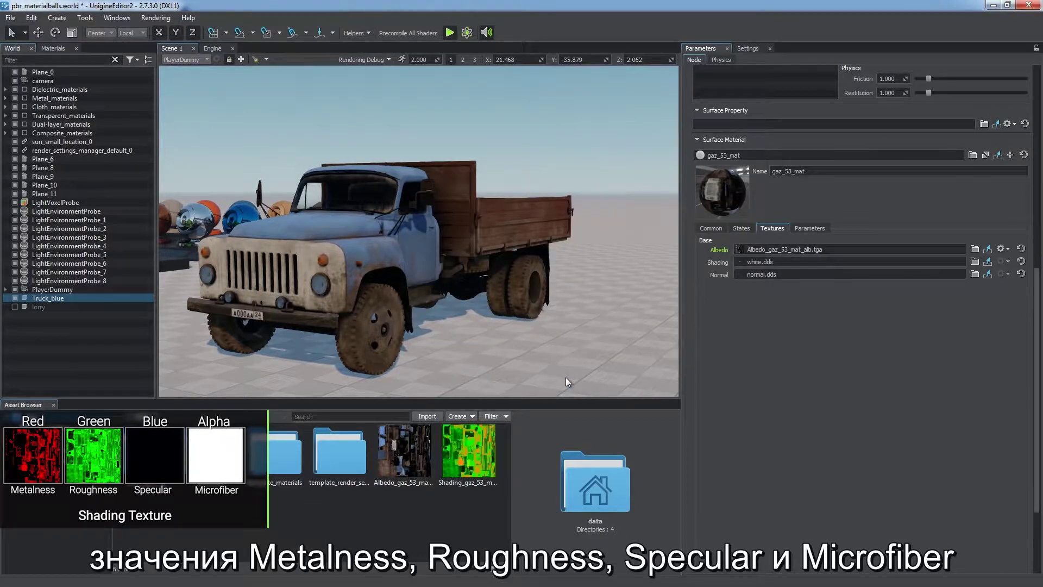
Step: Preview the individual red, green, blue and alpha channels of the Shading_gaz_53_mat_sh.jpg texture
left_click(491, 441)
left_click(647, 439)
left_click(647, 439)
left_click(636, 439)
left_click(660, 439)
left_click(672, 439)
left_click(637, 440)
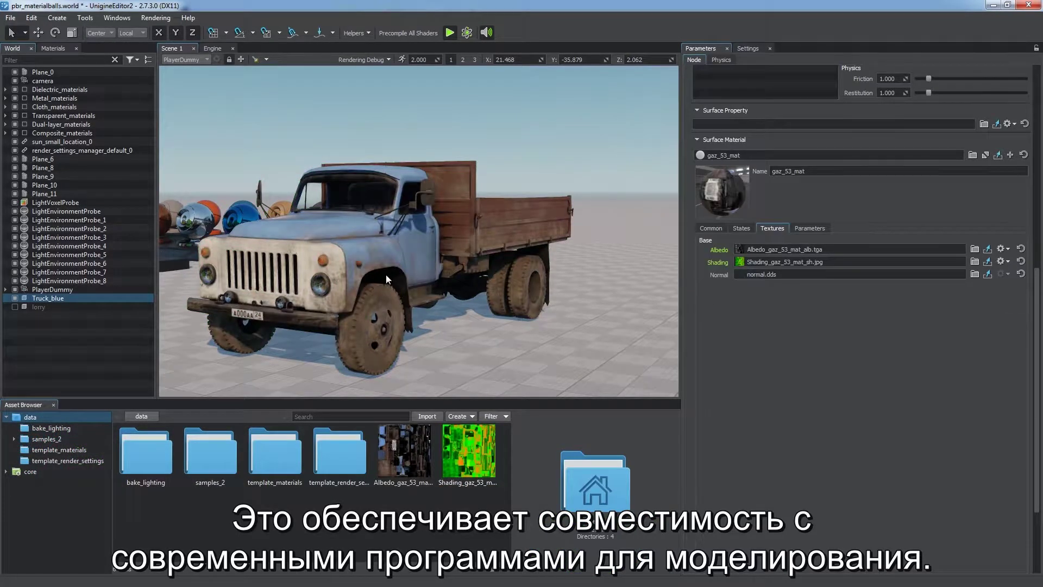
Step: Bring the lorry into view, import its diffuse texture and Specular_lorry_s.tga, and check the import parameters of both
left_click_drag(385, 275, 575, 245, "alt")
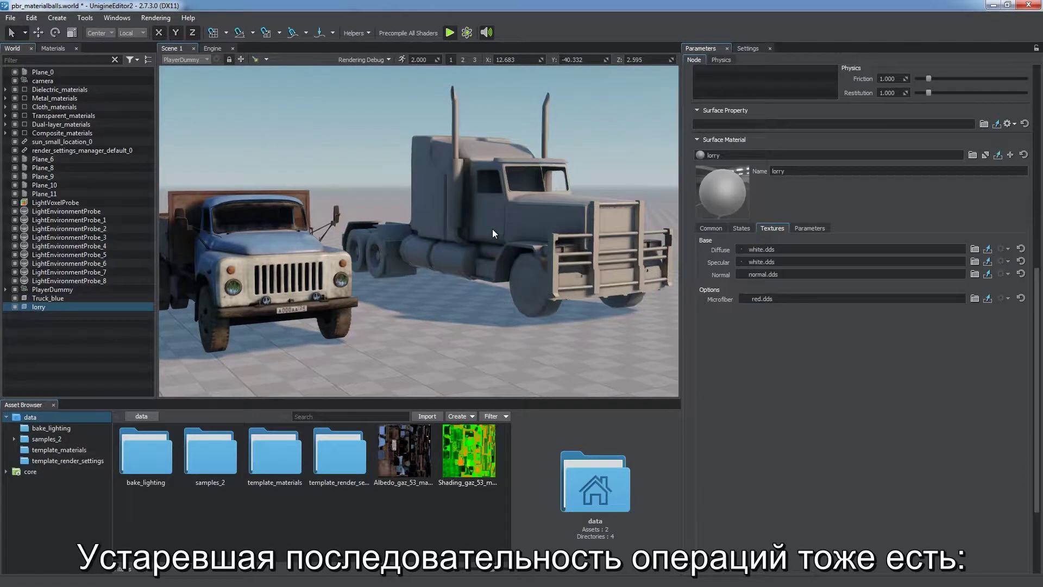
scroll(492, 229, "up", 3)
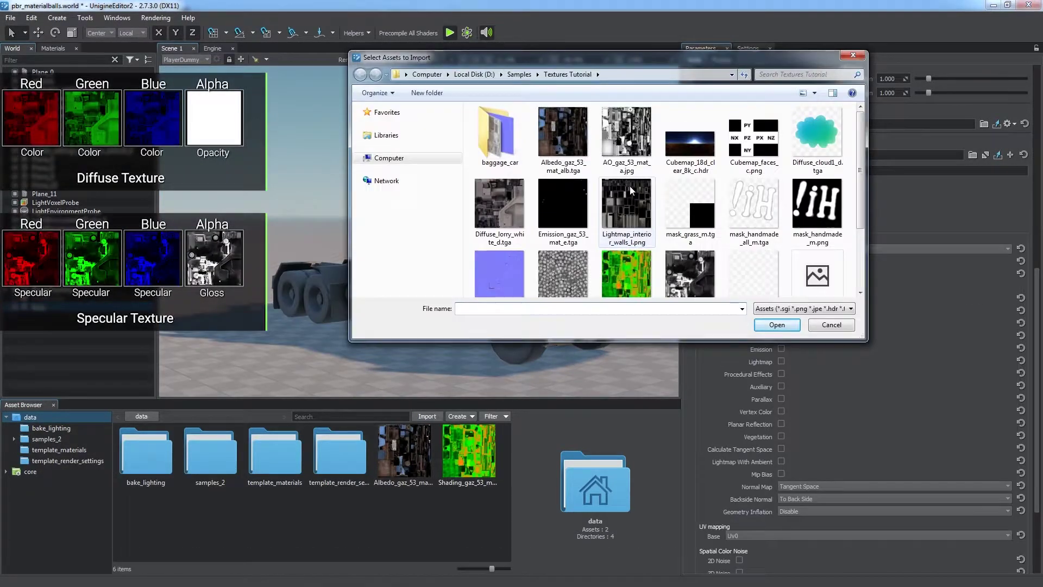
scroll(860, 208, "down", 2)
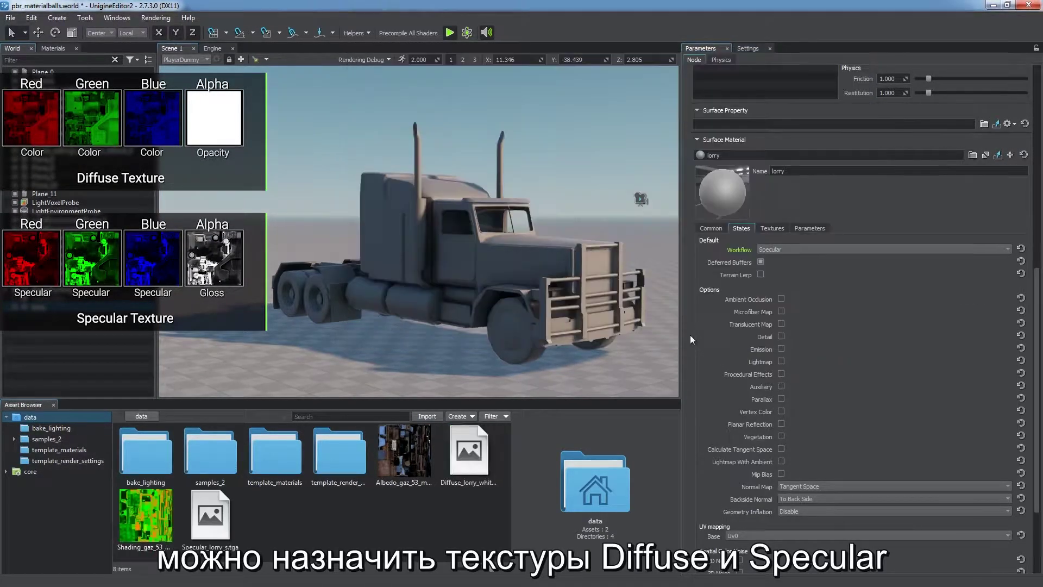
left_click(476, 455)
left_click(237, 510)
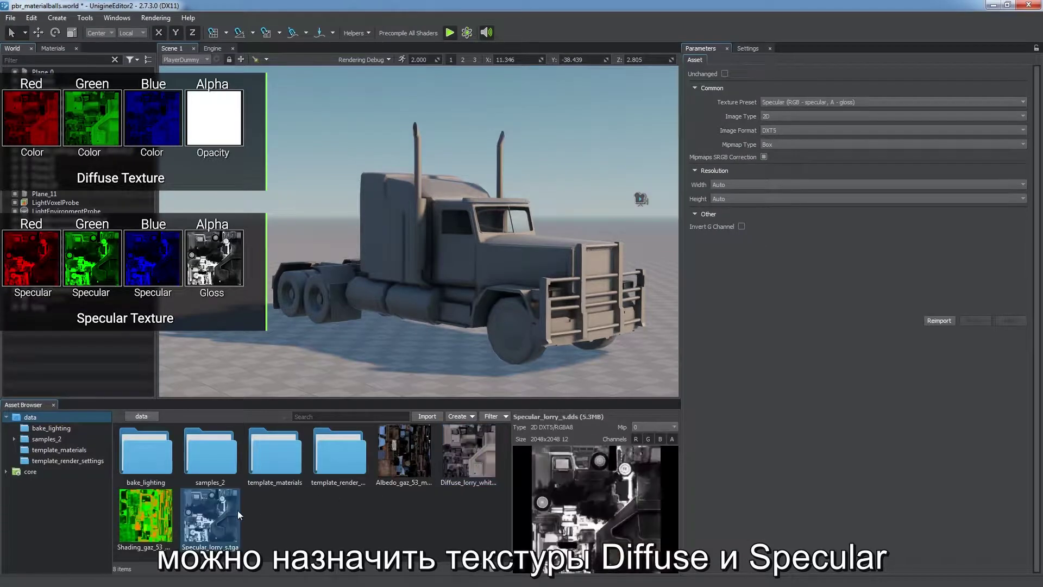
Step: Check the lorry material's Specular workflow and assign Specular_lorry_s.tga to its Specular slot
left_click(550, 272)
left_click(745, 227)
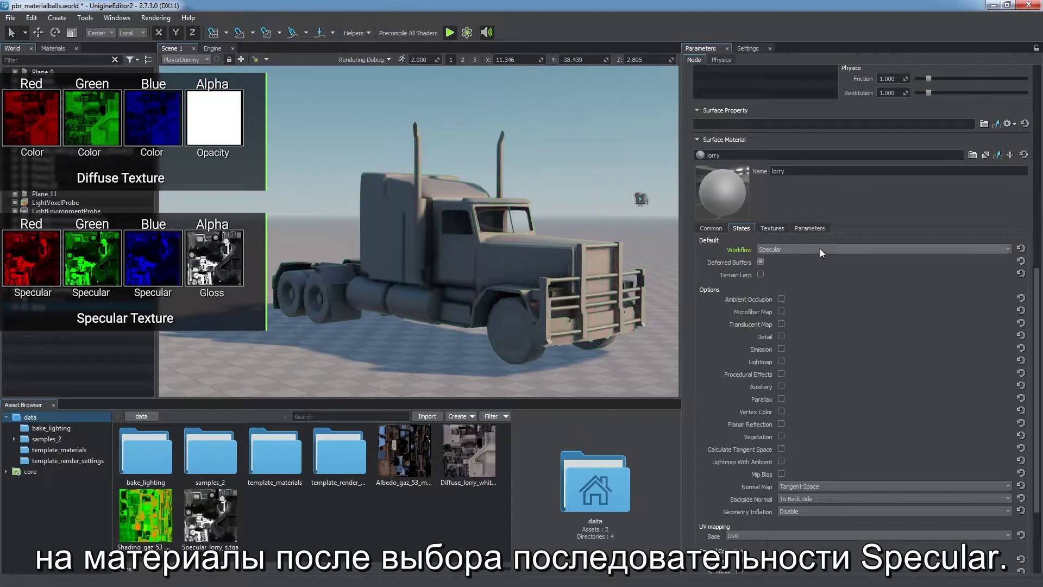
left_click(774, 228)
left_click_drag(239, 515, 753, 260)
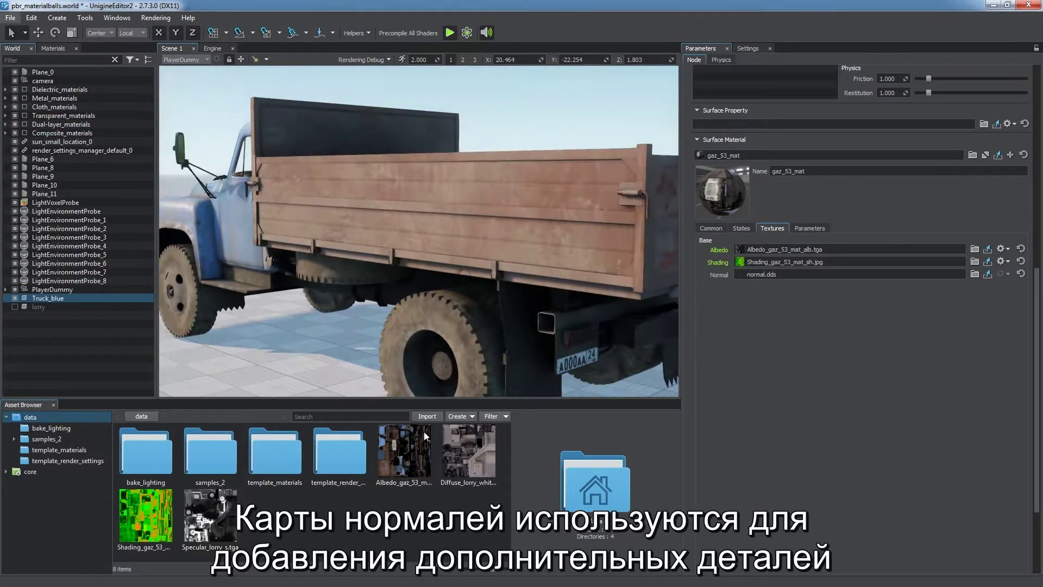
Step: Import Normal_gaz_53_mat_n.jpg with the Normal Map (RG) preset
left_click(427, 417)
scroll(500, 217, "down", 2)
left_click(486, 214)
double_click(486, 214)
left_click(575, 239)
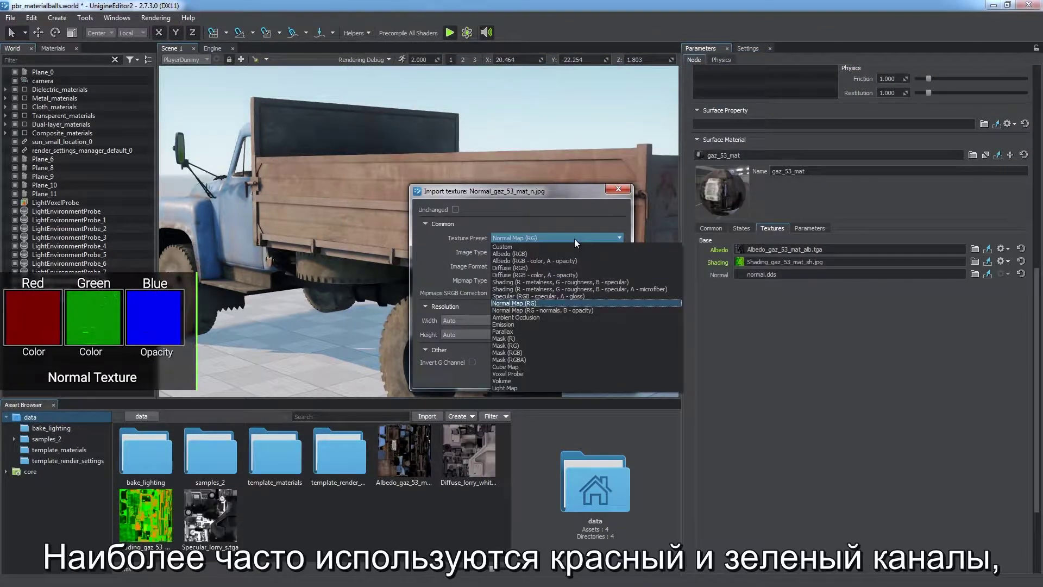
left_click(623, 304)
left_click(570, 374)
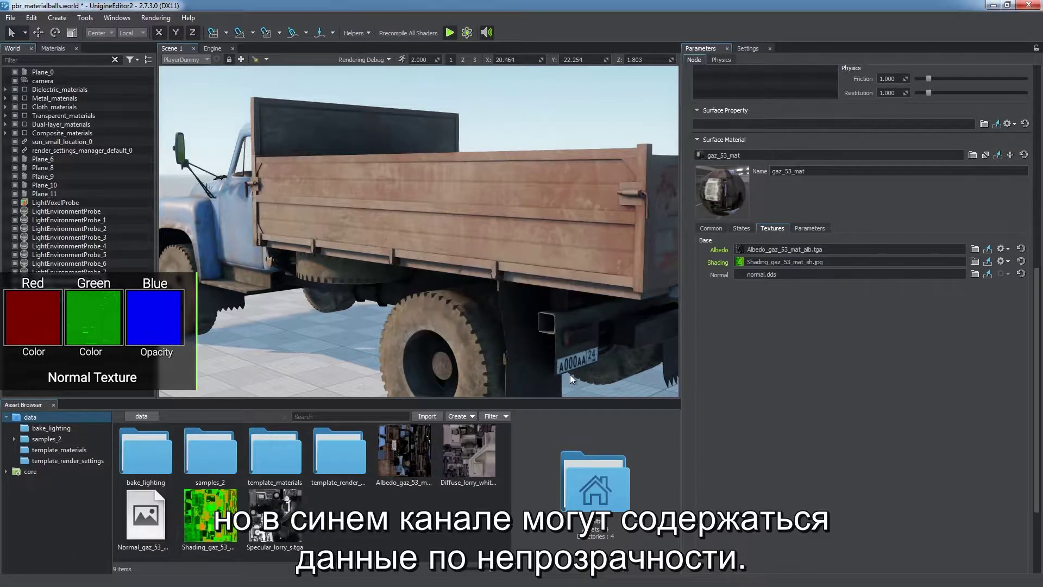
Step: Assign Normal_gaz_53_mat_n.jpg to gaz_53_mat's Normal slot and inspect the truck's rear wheel up close
left_click_drag(152, 514, 776, 274)
middle_click_drag(518, 302, 530, 283)
right_click_drag(530, 283, 521, 335)
left_click_drag(522, 336, 510, 313, "alt")
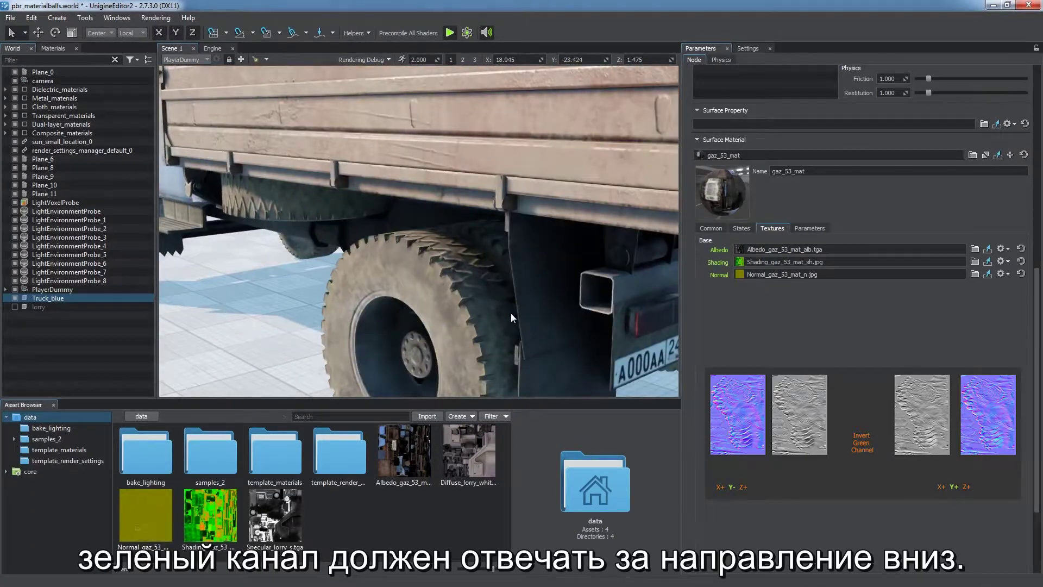
Step: Enable Invert G Channel for the Normal_gaz_53_mat_n.jpg asset and apply the change
left_click(156, 512)
left_click(742, 226)
left_click(1006, 320)
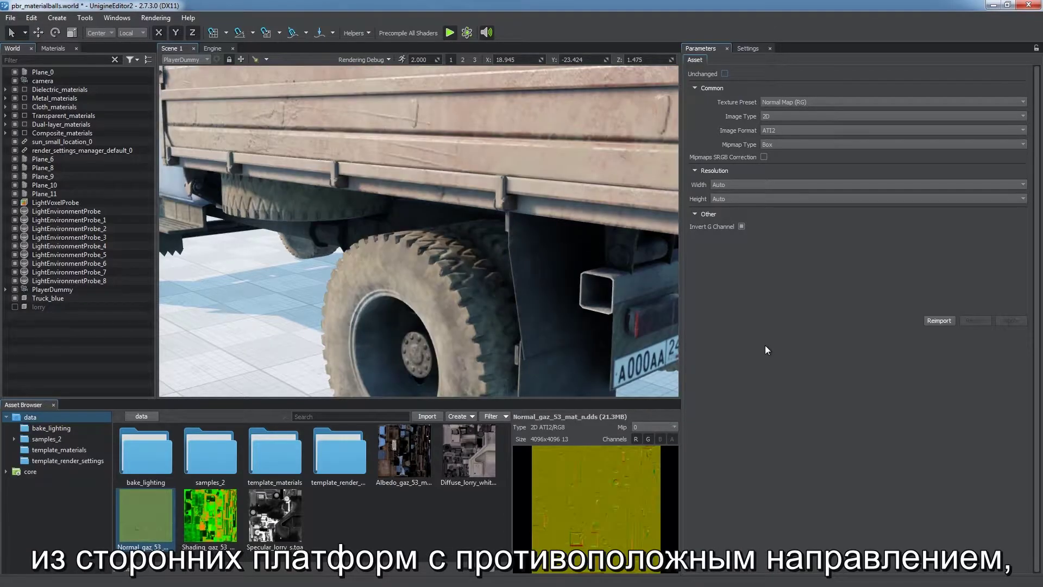
middle_click_drag(586, 331, 667, 307)
right_click_drag(668, 308, 572, 282)
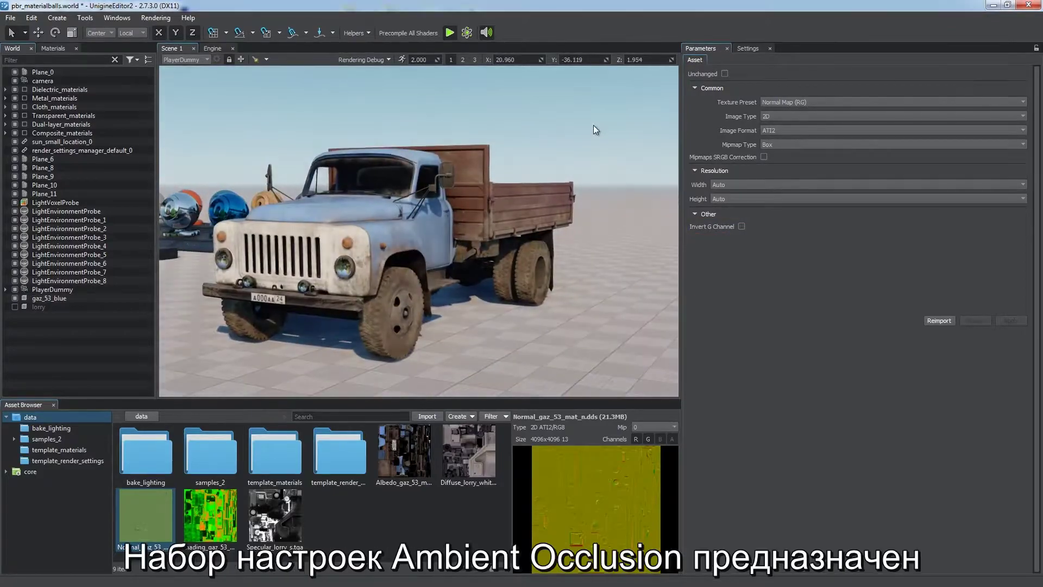
Step: Import AO_gaz_53_mat_a.jpg with the Ambient Occlusion preset
left_click(429, 416)
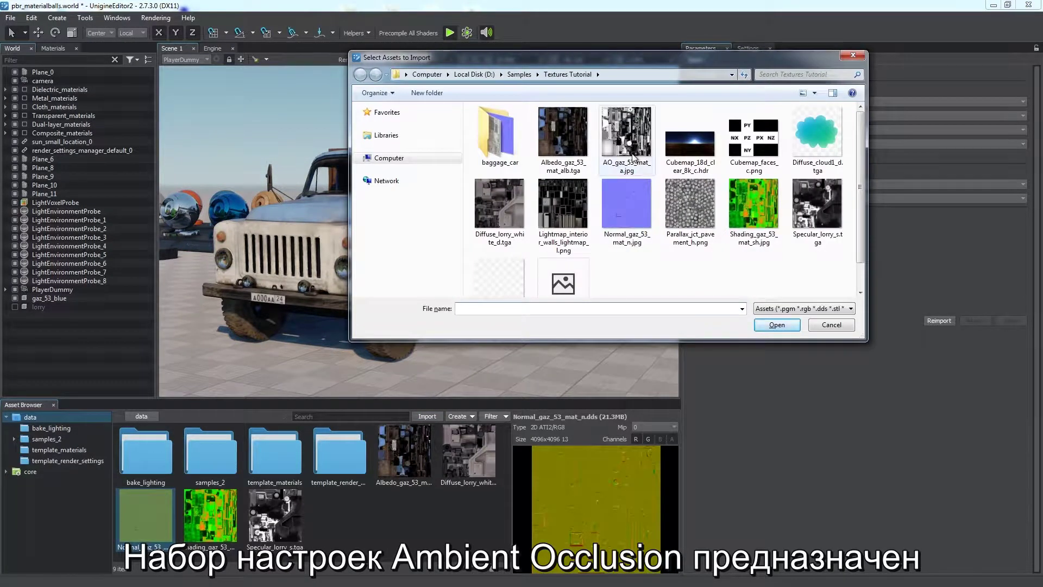
double_click(632, 153)
left_click(571, 235)
left_click(571, 236)
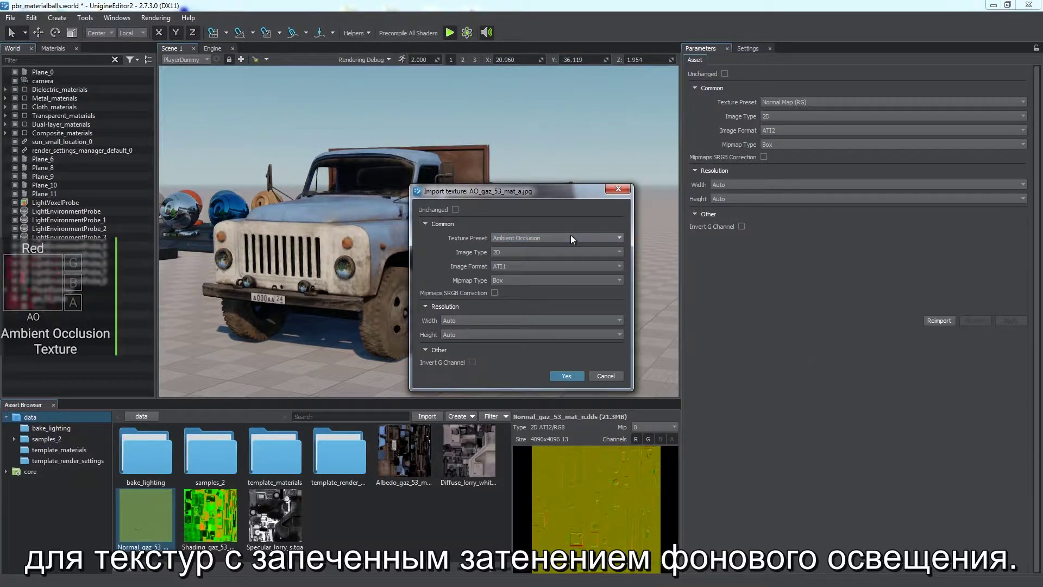
left_click(564, 375)
Step: Enable the Ambient Occlusion option in the truck's gaz_53_mat material and assign AO_gaz_53_mat_a.jpg to its slot
left_click(545, 285)
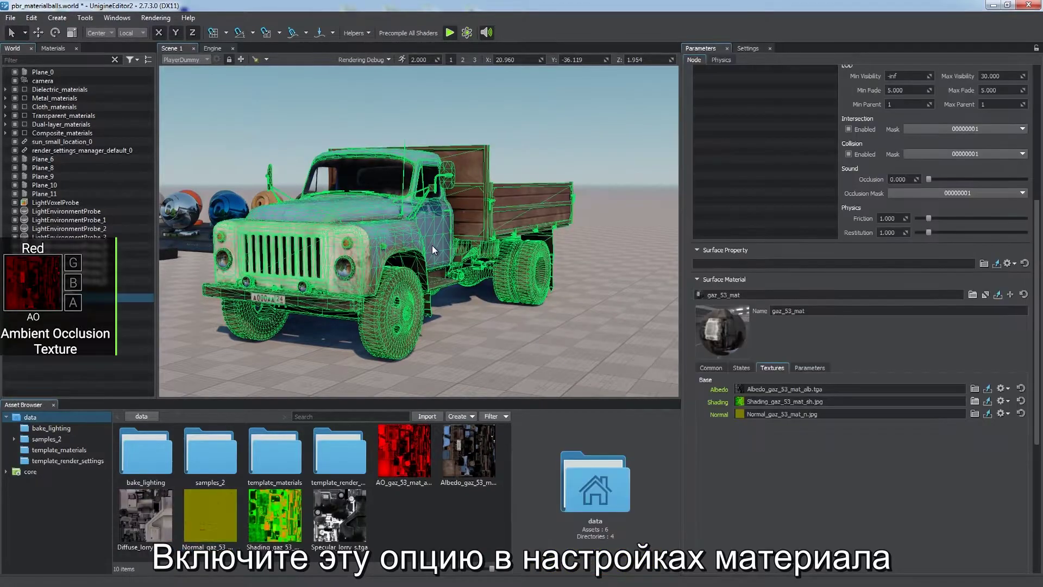
left_click(740, 368)
left_click(782, 438)
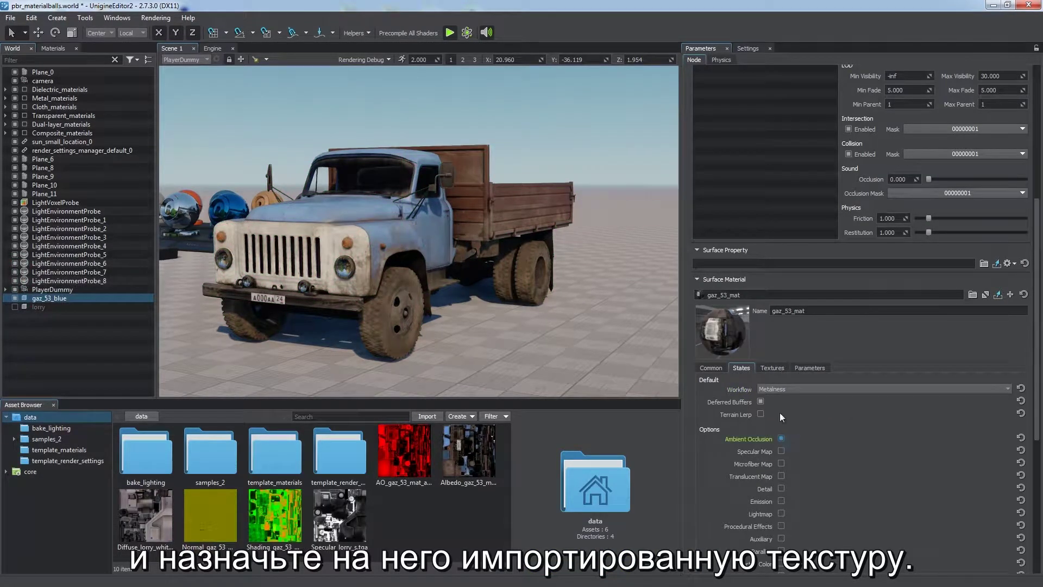
left_click(773, 368)
left_click_drag(404, 453, 725, 433)
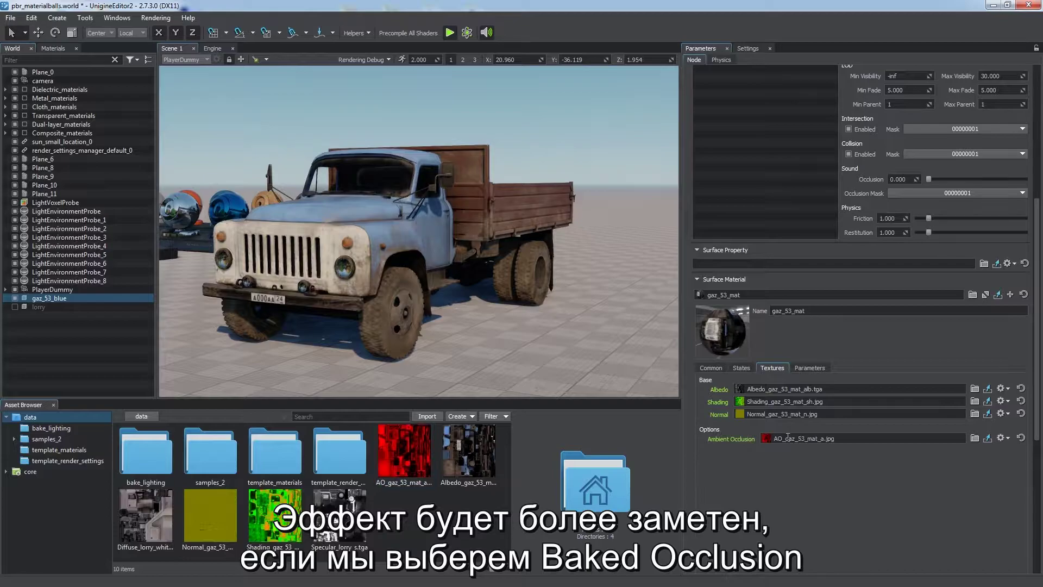
Step: Switch the viewport to the Baked Occlusion debug view and compare the truck with its Ambient Occlusion texture reset and restored
left_click(363, 59)
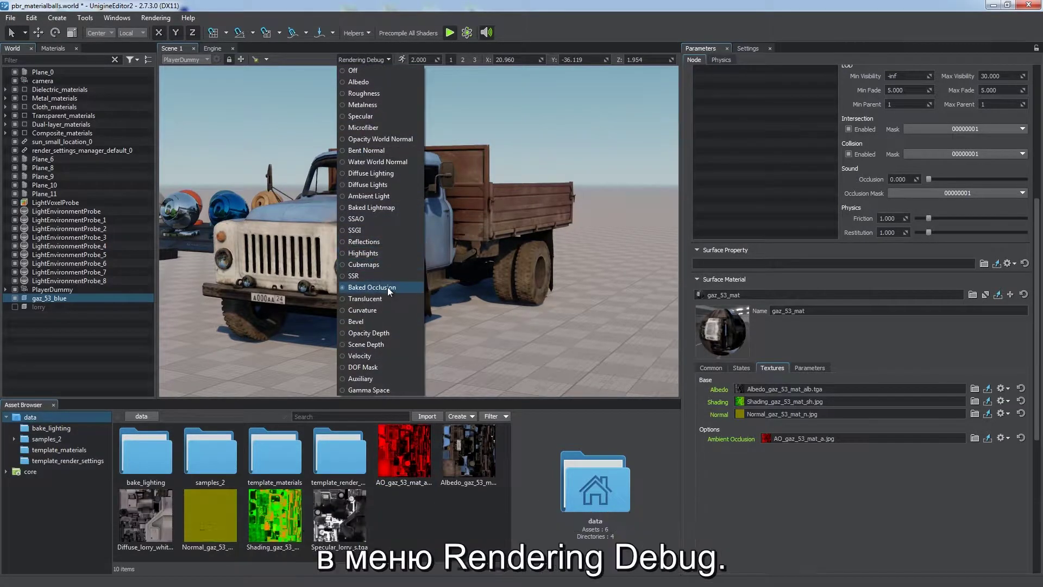
left_click(387, 287)
left_click(1023, 441)
key("ctrl+z")
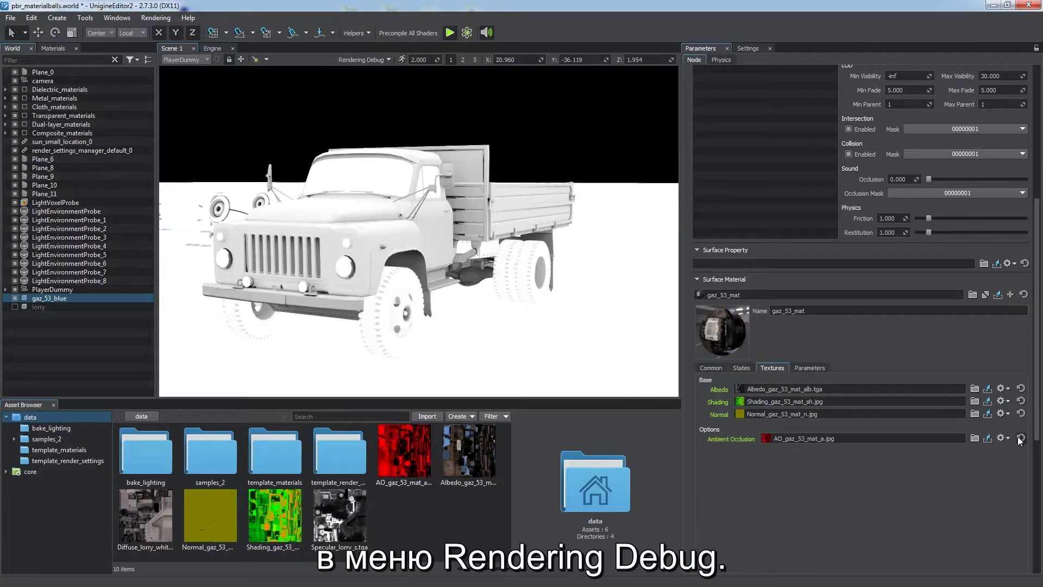
Step: Reset the truck's Ambient Occlusion texture once more, restore it, and switch off the Rendering Debug view
left_click(1020, 438)
key("ctrl+z")
left_click(363, 59)
left_click(369, 72)
Step: Import the emission texture Emission_gaz_53_mat_e.tga into the data folder
left_click(427, 413)
left_click(574, 222)
left_click(763, 328)
left_click(561, 376)
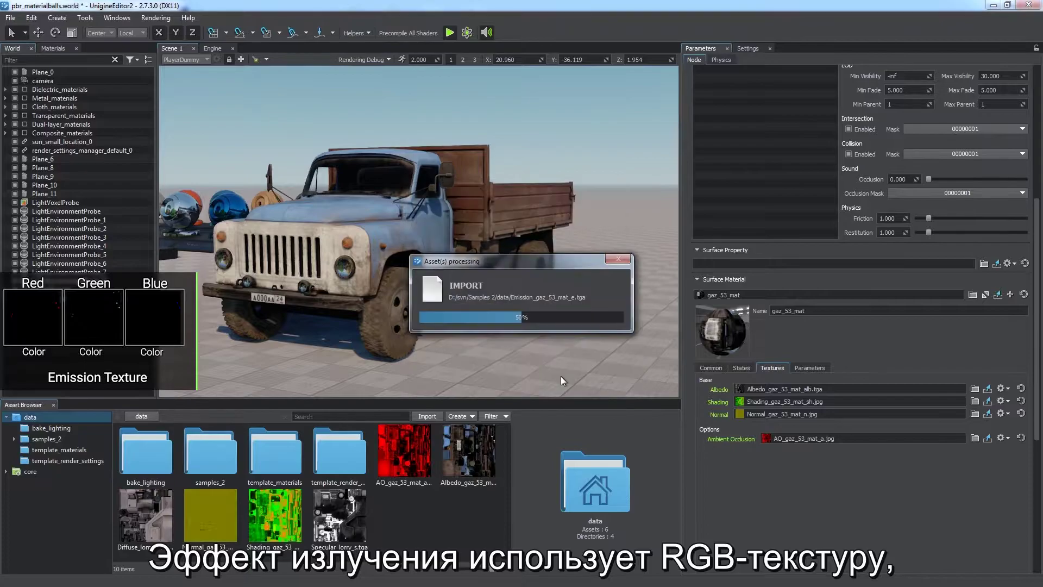
Step: Enable the Emission option in gaz_53_mat and assign Emission_gaz_53_mat_e.tga to its Emission slot
left_click(748, 367)
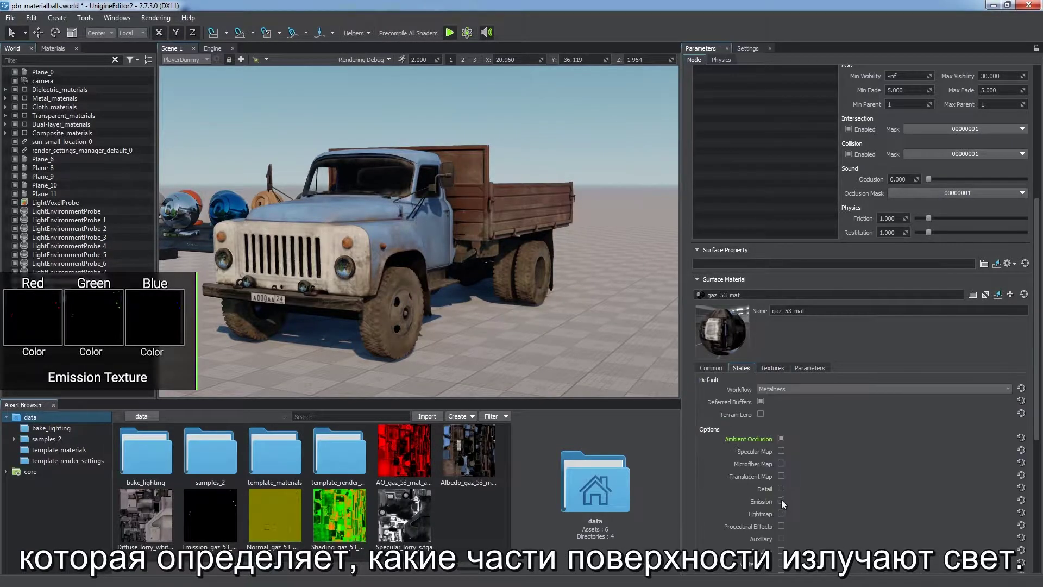
left_click(782, 500)
left_click(772, 367)
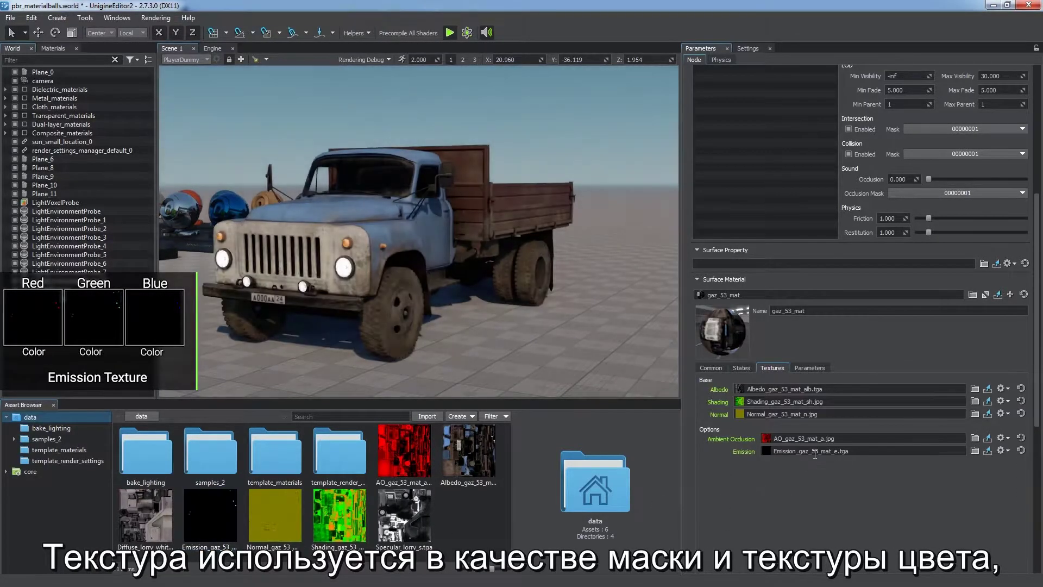
Step: Set the emission intensity of gaz_53_mat to 100 and view the truck's glowing headlights
left_click(808, 368)
left_click_drag(763, 549, 730, 554)
type("100")
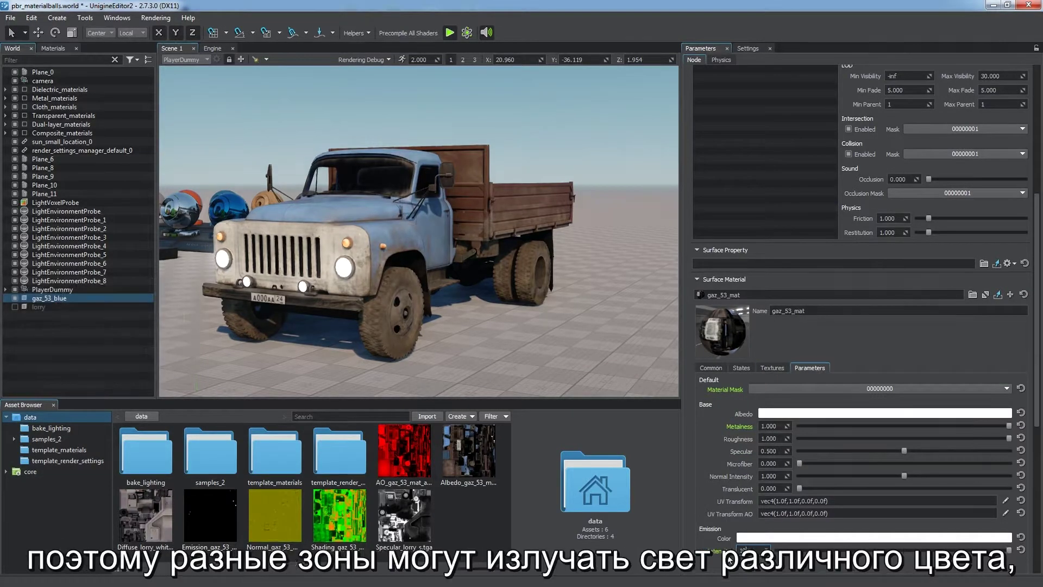
key("Return")
mouse_move(461, 343)
left_mouse_down("alt")
mouse_move(565, 321)
mouse_move(327, 333)
mouse_move(86, 302)
mouse_move(252, 324)
mouse_move(566, 324)
mouse_move(468, 332)
left_mouse_up("alt")
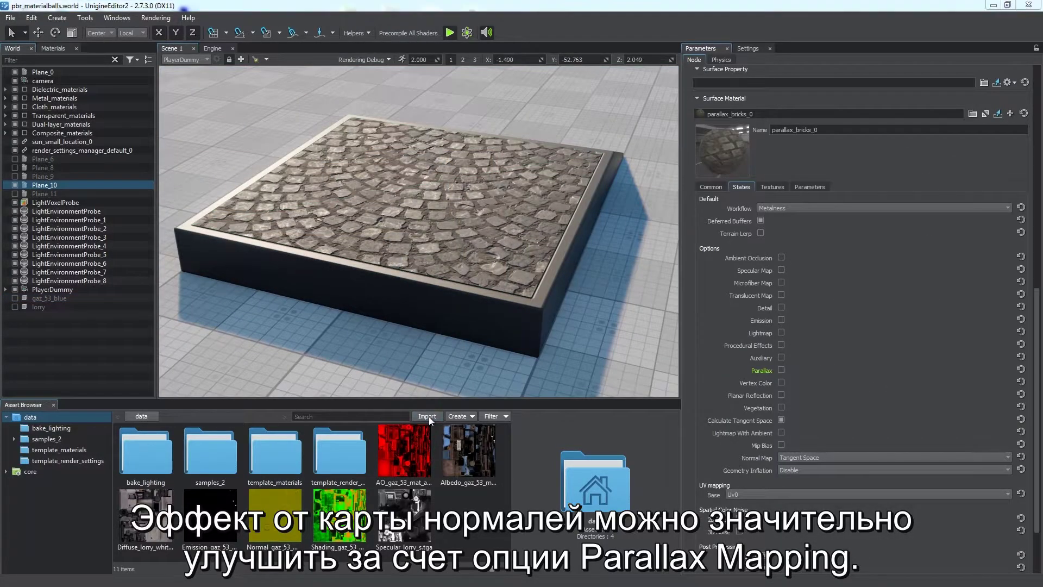
Step: Import Parallax_jct_pavement_h.png with the Parallax preset
left_click(427, 417)
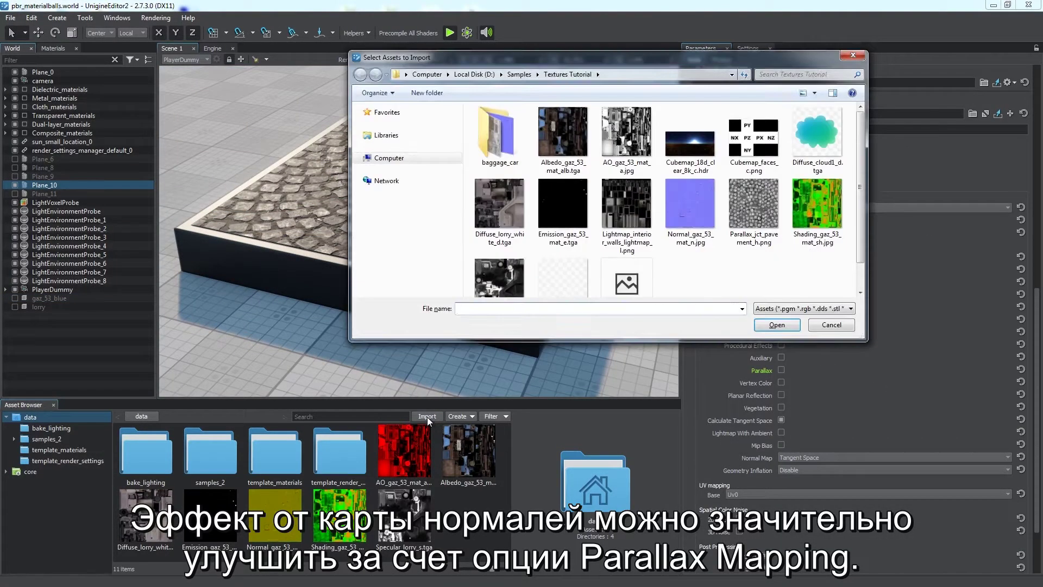
double_click(761, 228)
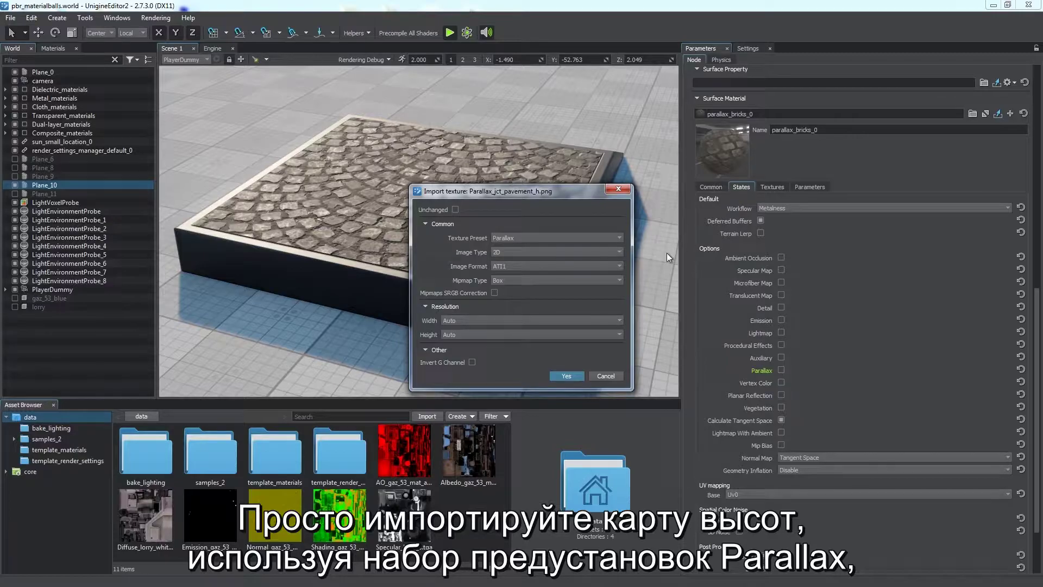
left_click(577, 377)
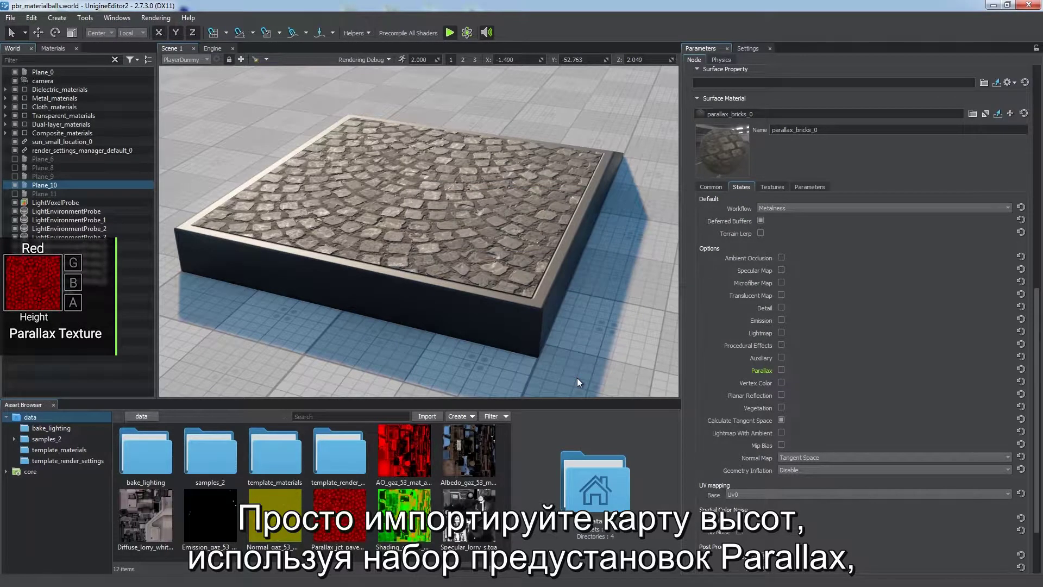
Step: Enable the Parallax option in parallax_bricks_0 and assign Parallax_jct_pavement_h.png to its Parallax slot
left_click(782, 370)
left_click(779, 187)
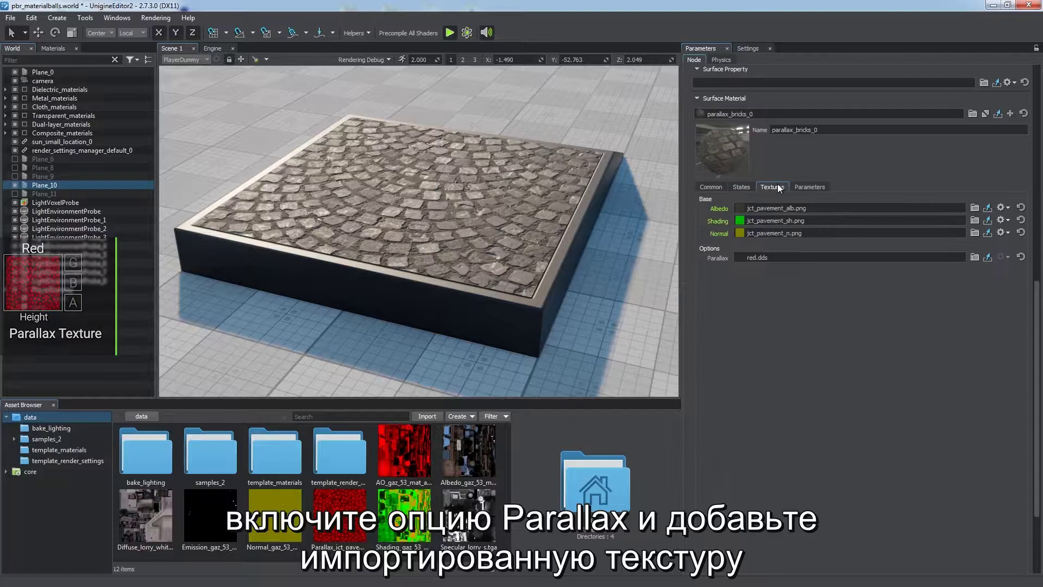
type("Para")
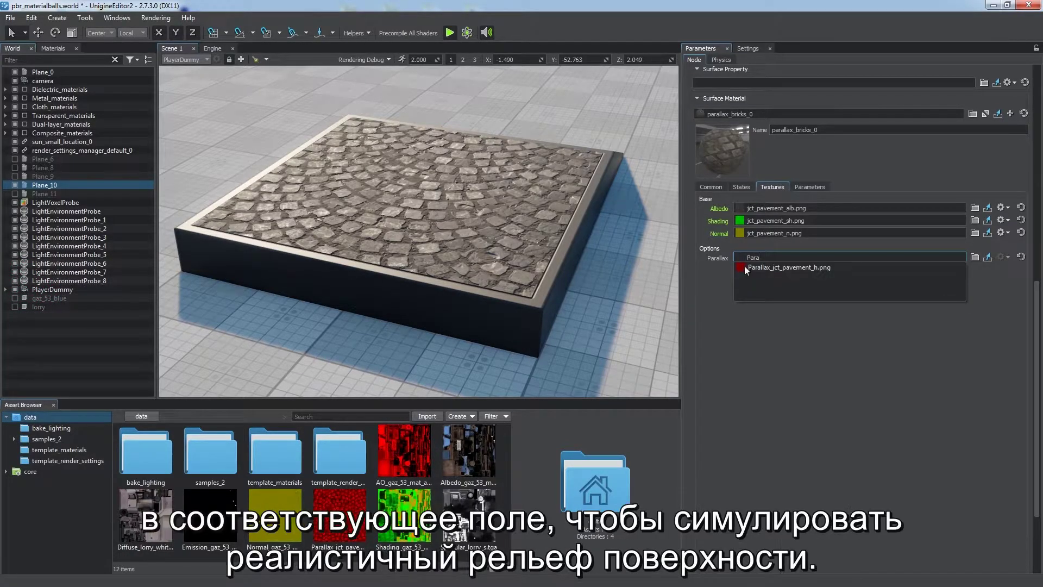
left_click(755, 266)
Step: Increase the Parallax Height of parallax_bricks_0 and inspect the pavement's surface relief
left_click(817, 187)
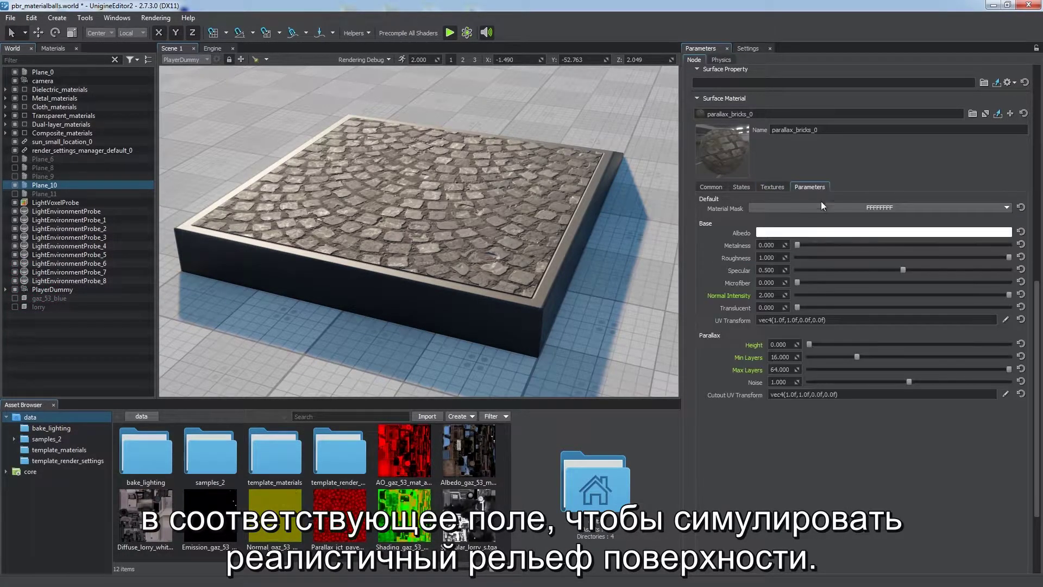
left_click_drag(809, 346, 838, 342)
left_click_drag(591, 233, 548, 249, "alt")
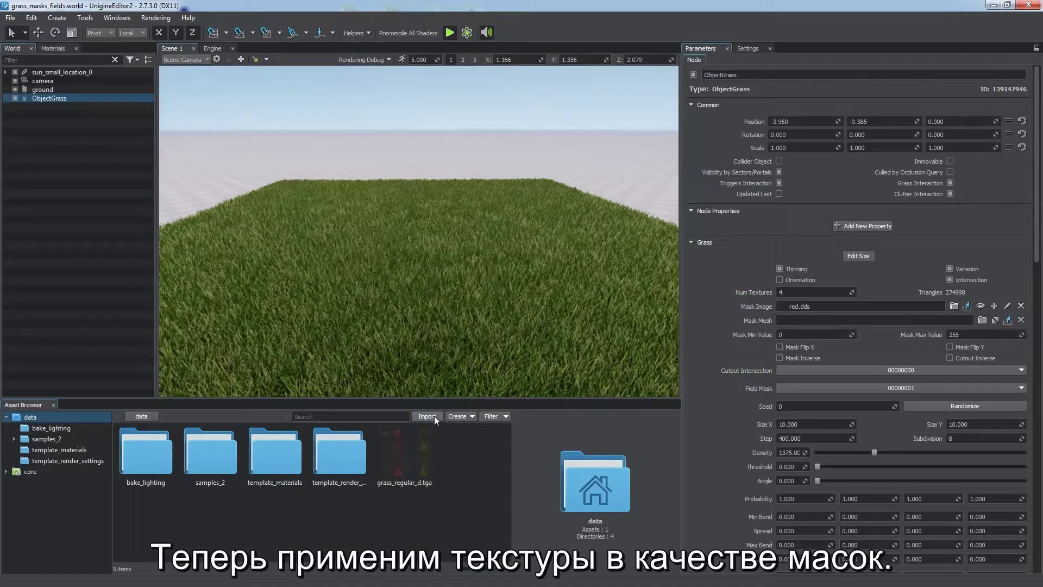
Step: Import mask_handmade_m.png with the Mask (R) preset and assign it as the Mask Image of ObjectGrass
left_click(427, 416)
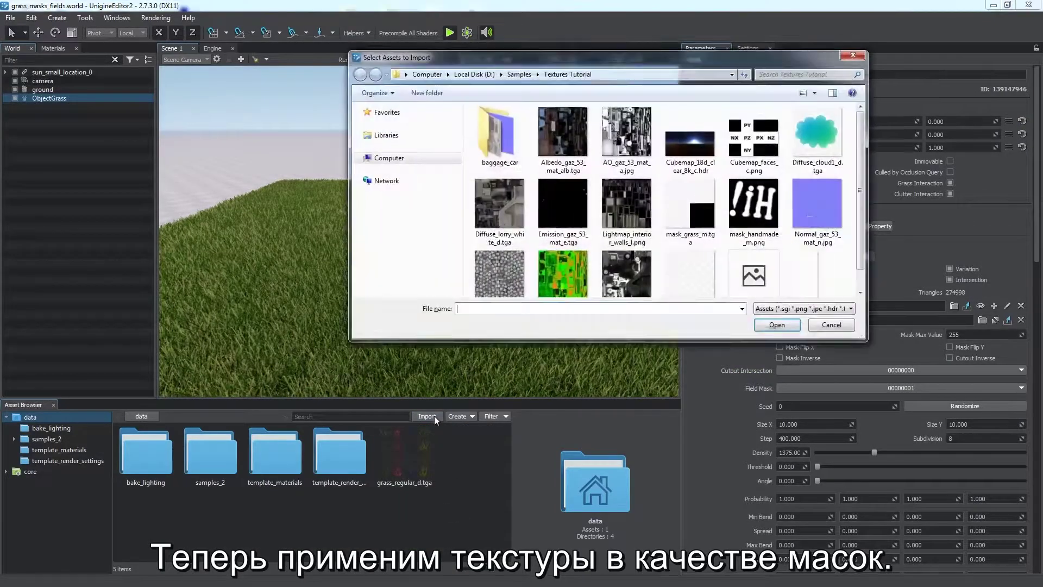
double_click(746, 234)
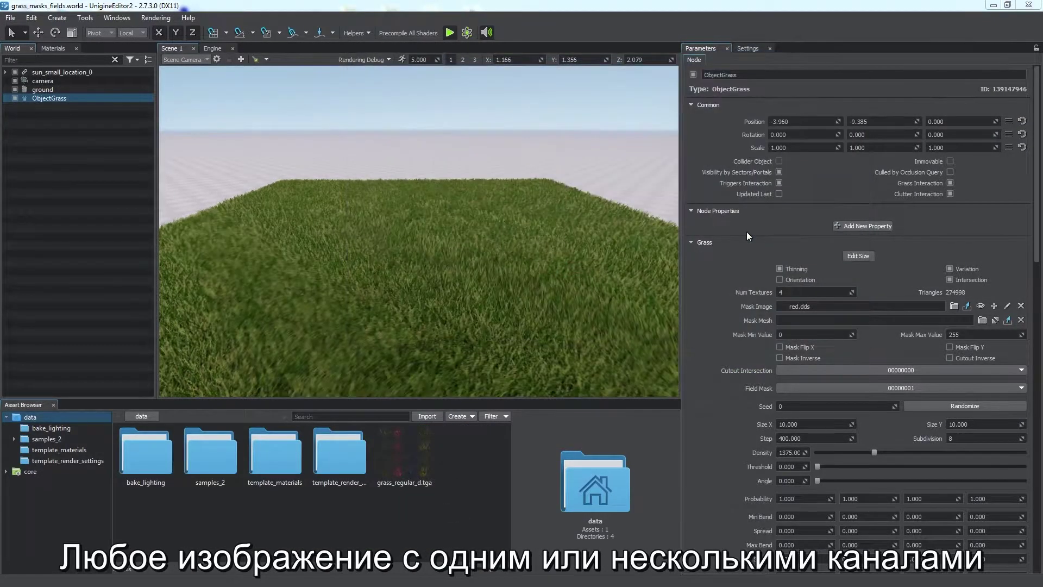
left_click(612, 238)
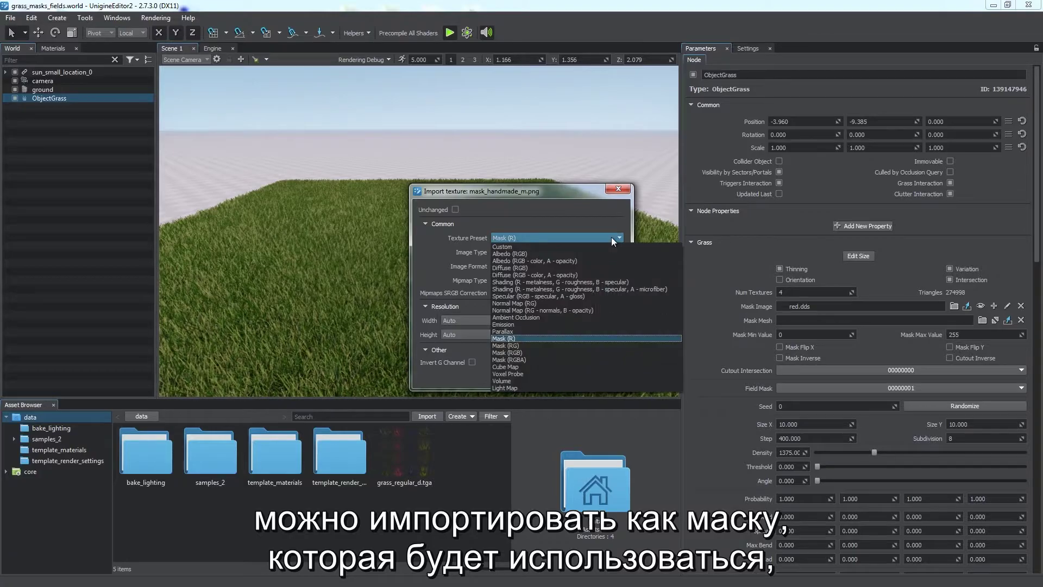
left_click(583, 337)
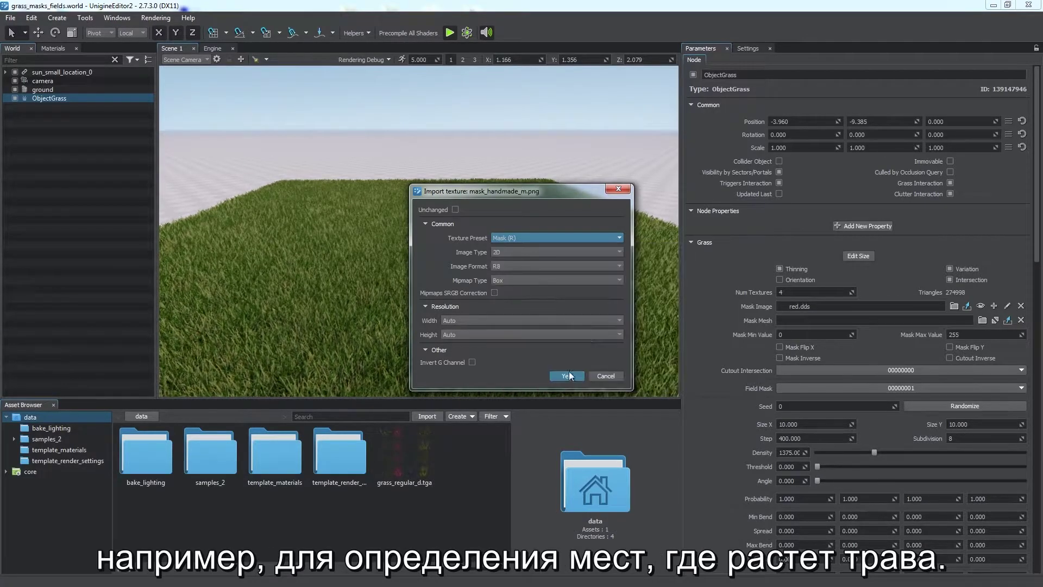
left_click(568, 376)
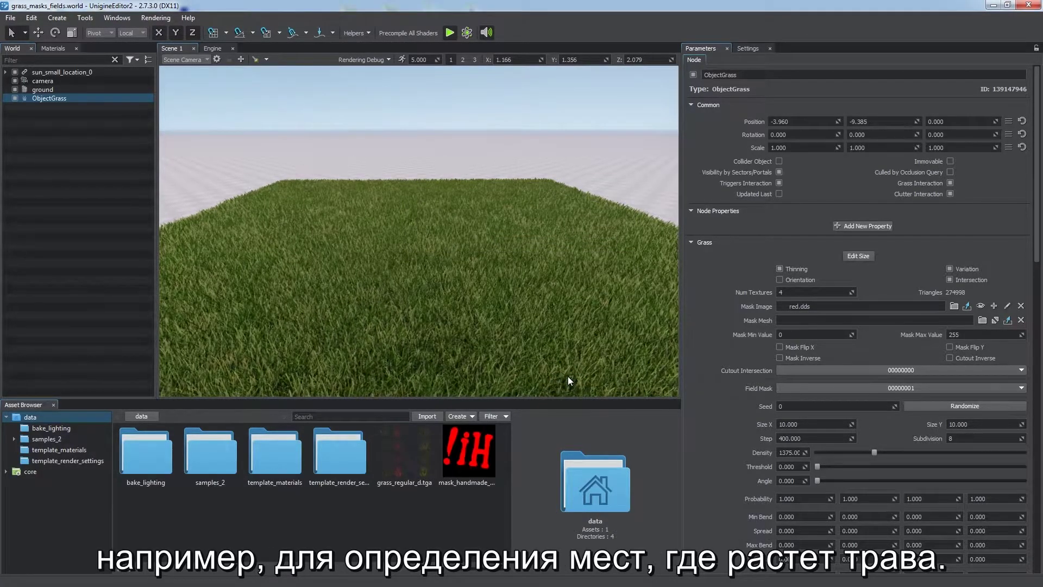
left_click_drag(468, 451, 807, 309)
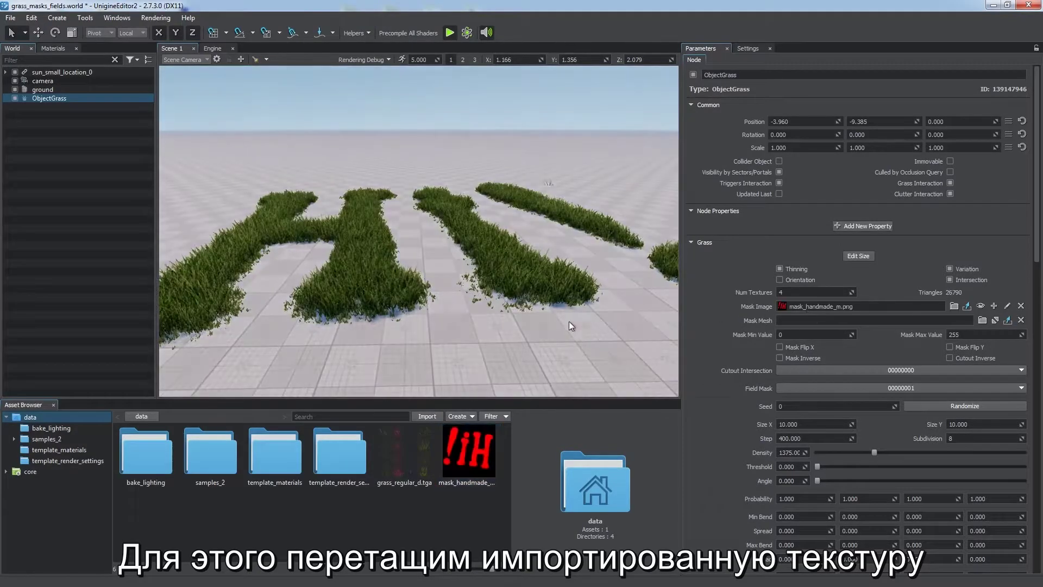
right_click_drag(502, 289, 545, 298)
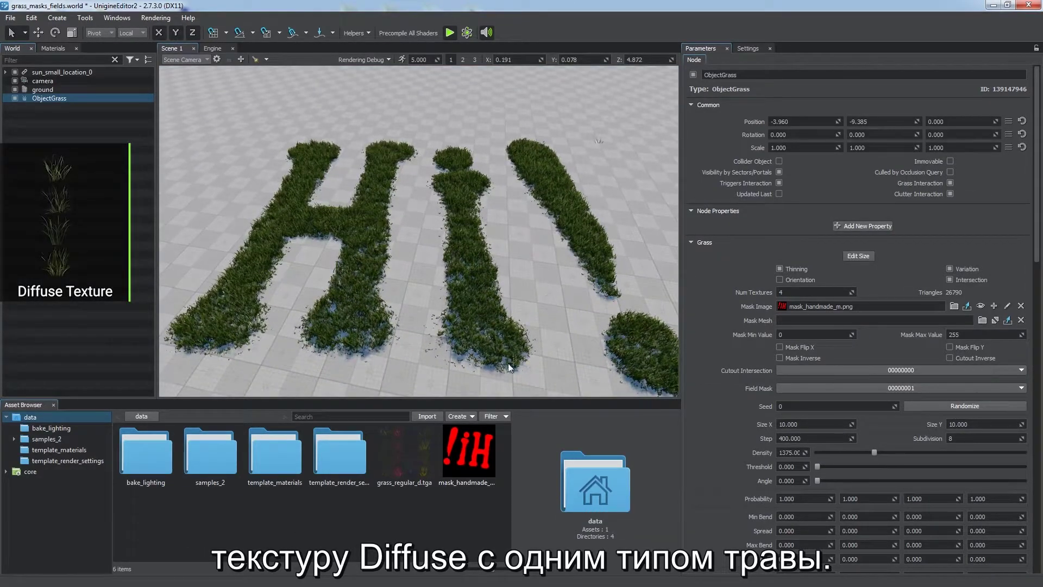
Step: Import mask_grass_m.tga with the Mask (RGBA) preset
left_click(427, 416)
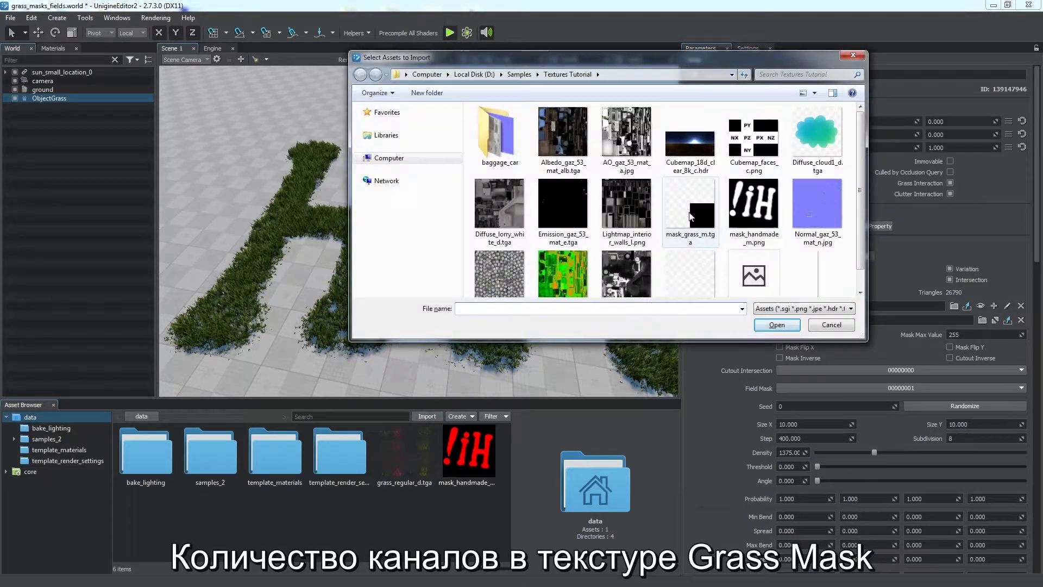
double_click(691, 216)
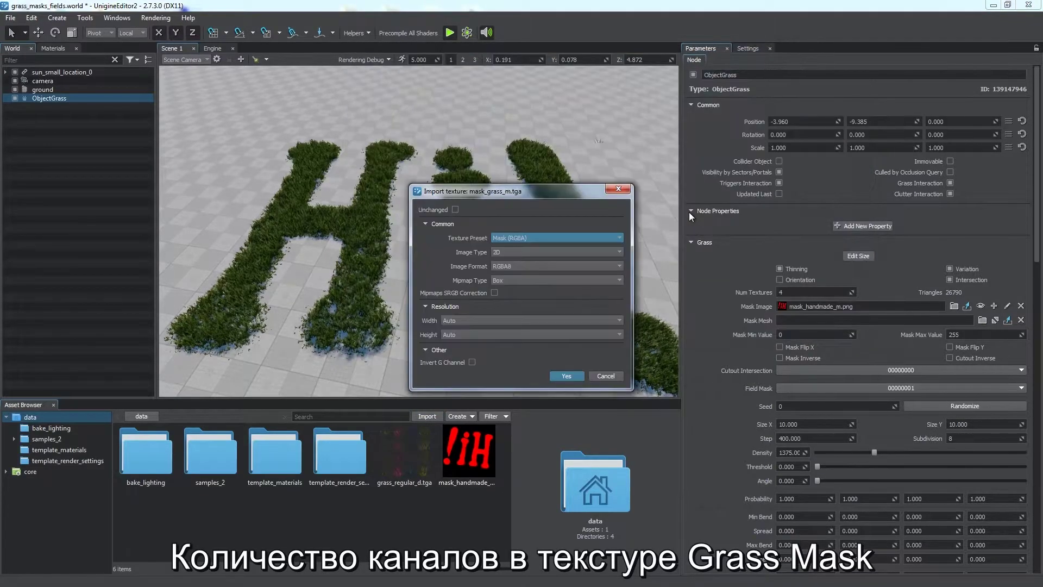
left_click(536, 237)
left_click(533, 360)
left_click(568, 373)
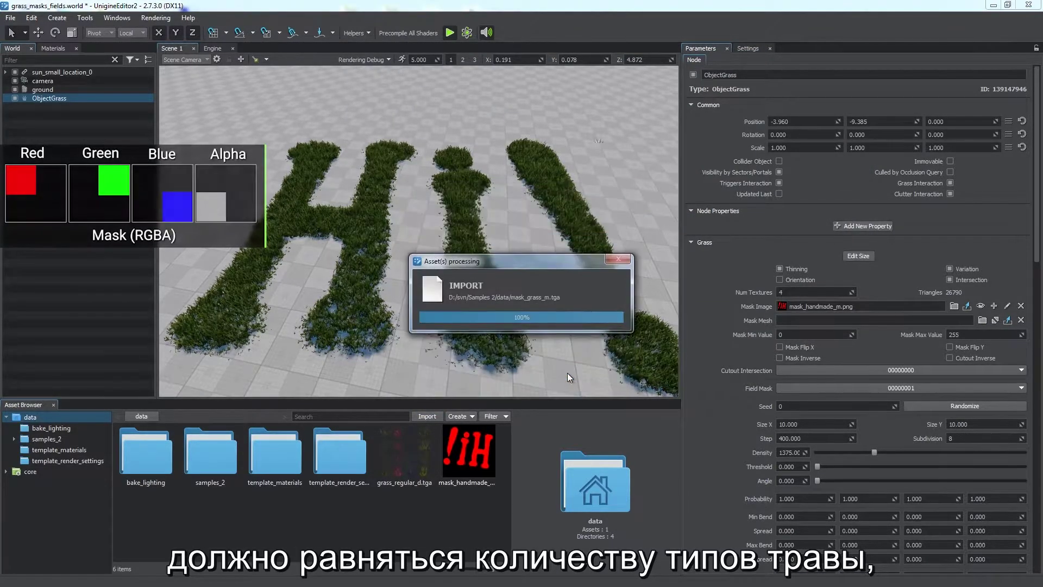
Step: Assign mask_grass_m.tga as the Mask Image of ObjectGrass and grass_regular_d.tga as its material's diffuse texture
left_click_drag(485, 452, 807, 307)
left_click_drag(1036, 154, 1031, 427)
left_click_drag(411, 453, 784, 410)
left_click_drag(590, 307, 474, 175, "alt")
Step: Import the HDR panorama syferfontein_18d_clear_8k_c.hdr with the Cube Map preset
left_click(427, 416)
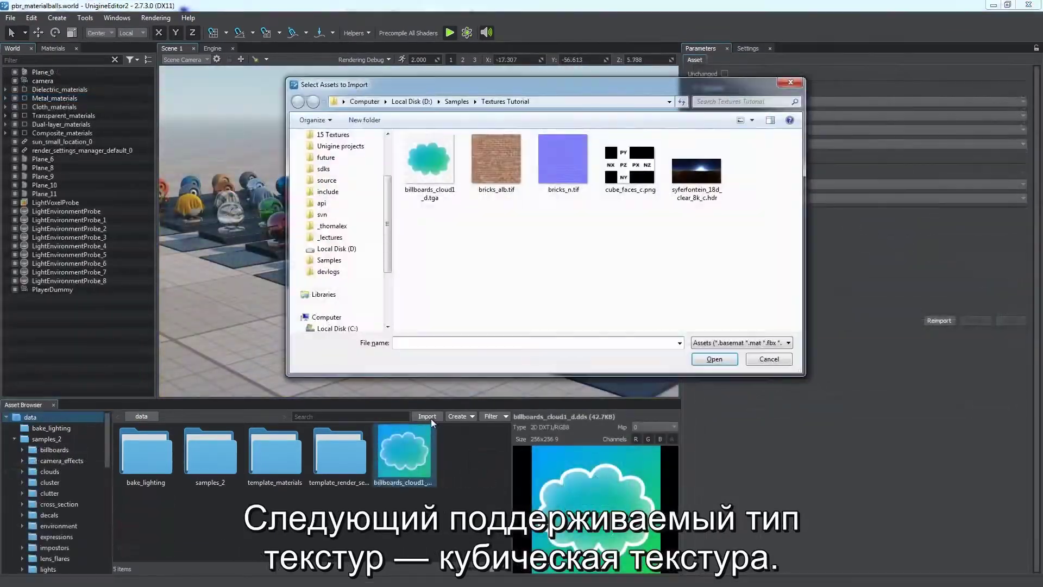
left_click(697, 169)
left_click(698, 360)
left_click(572, 375)
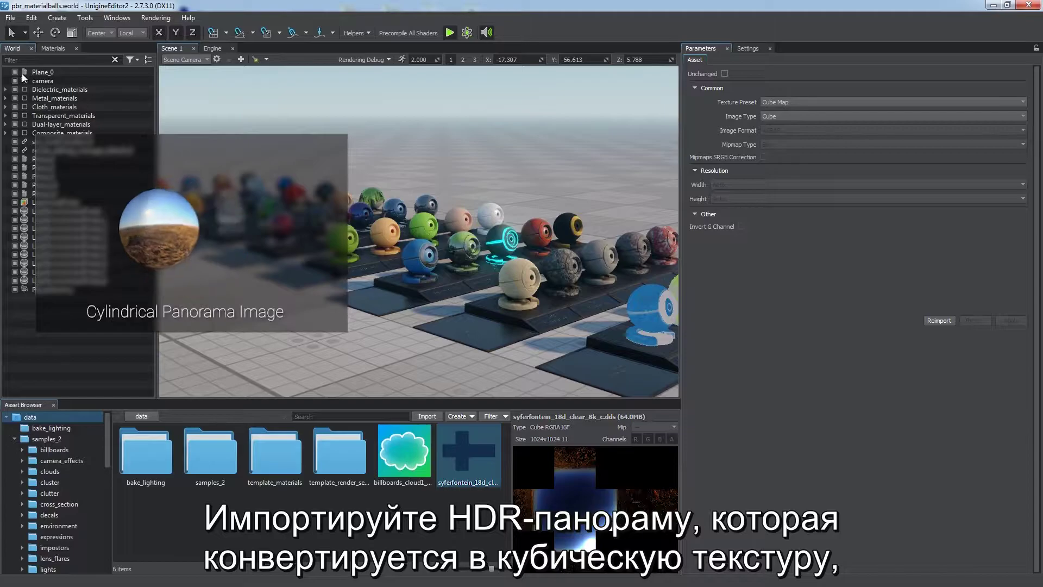
Step: Set syferfontein_18d_clear_8k_c.hdr as the Environment texture of Preset 0 in the render environment settings
left_click(748, 49)
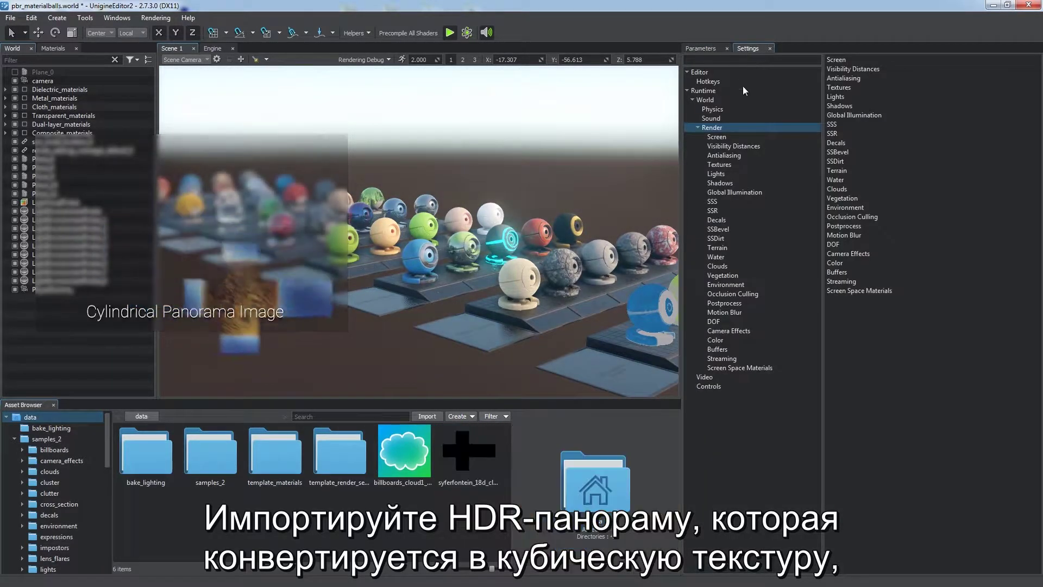
left_click(712, 285)
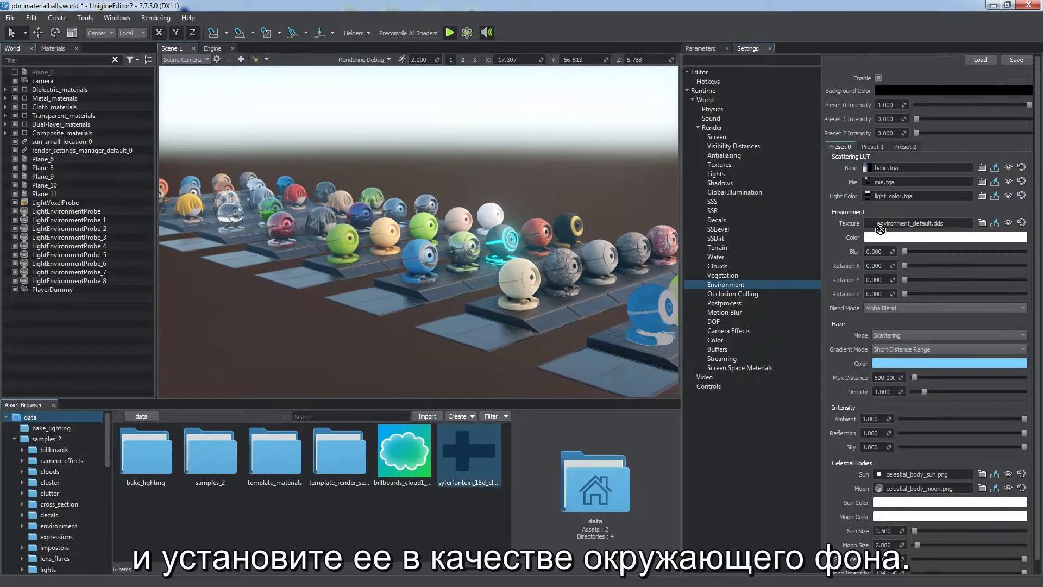
left_click_drag(880, 229, 880, 229)
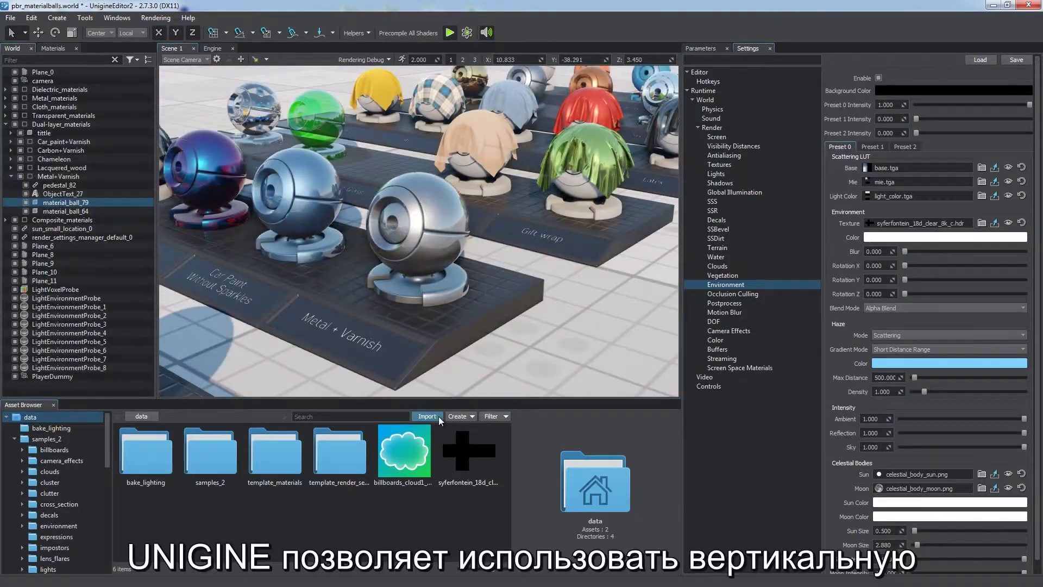
Step: Import cube_faces_c.png with the Cube Map preset
left_click(439, 417)
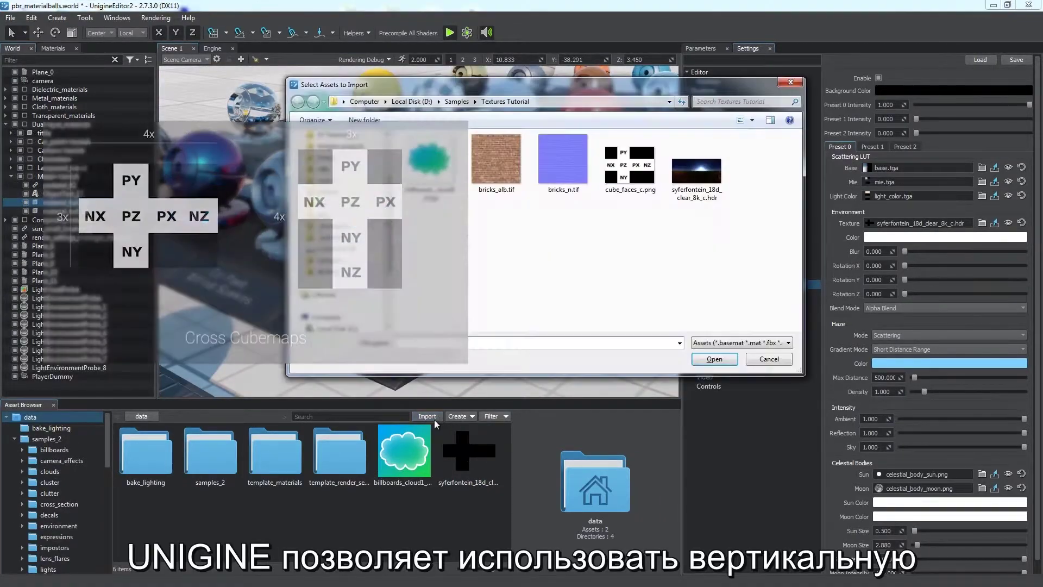
left_click(630, 163)
left_click(699, 363)
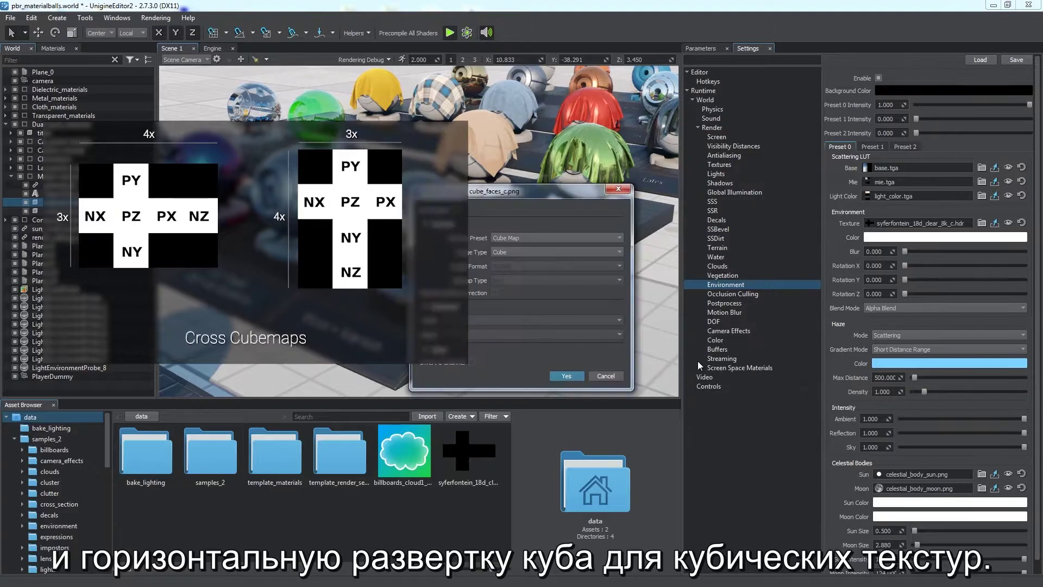
left_click(567, 378)
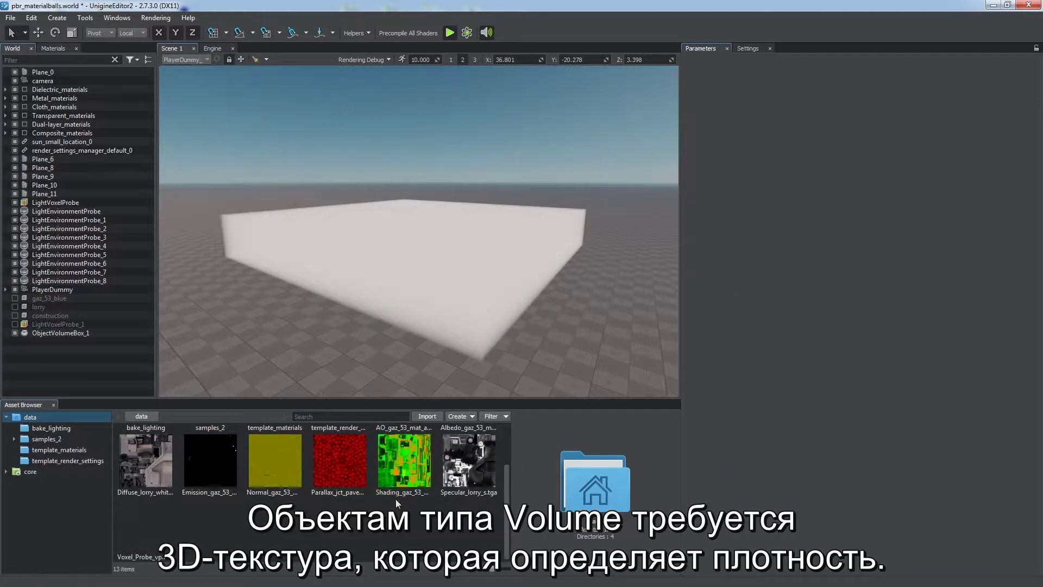
Step: Import Volume_cloud_density_v.dds with the Volume preset and 3D image type
left_click(431, 416)
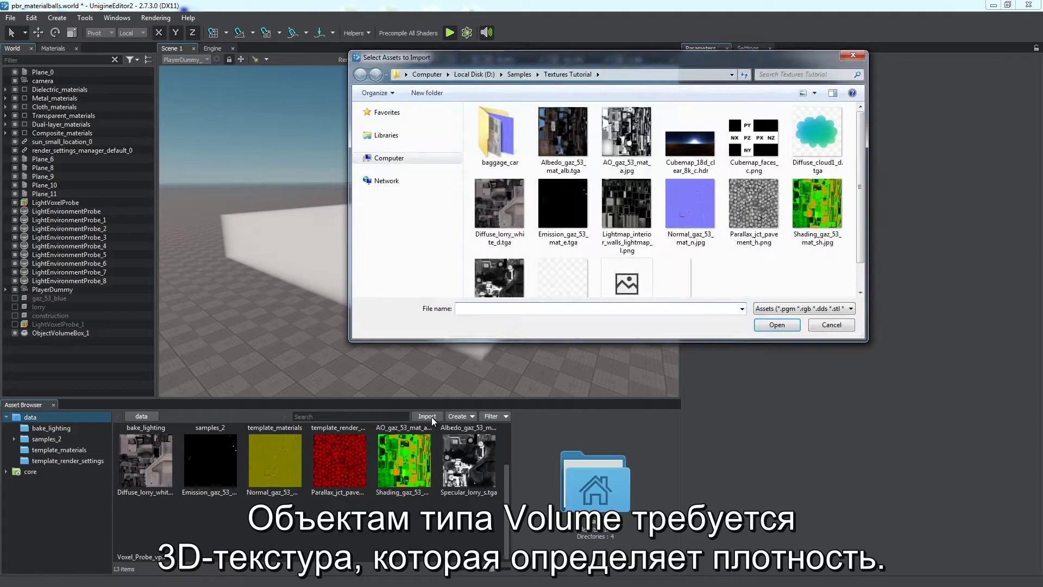
left_click_drag(861, 223, 862, 259)
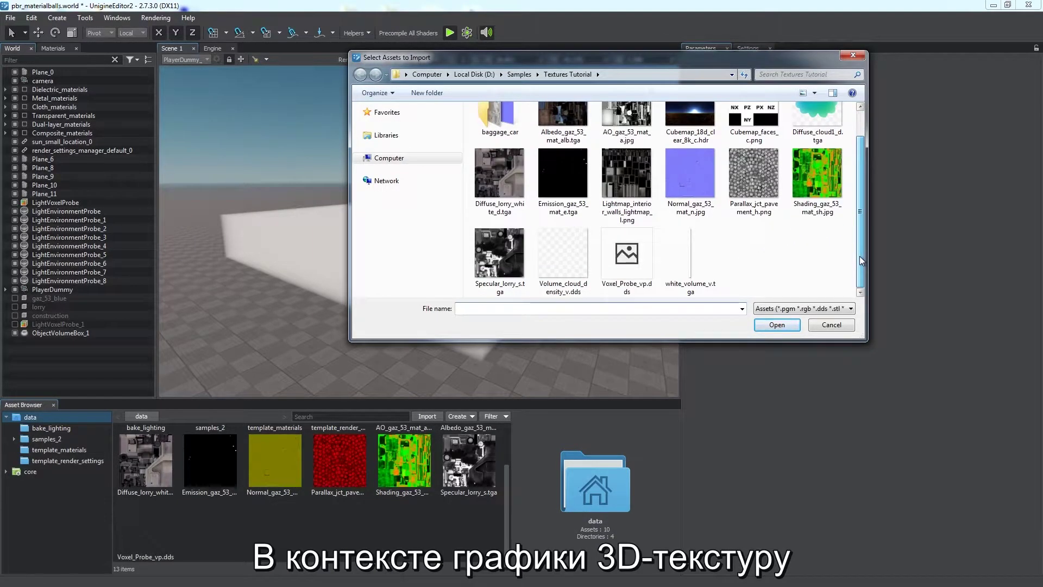
double_click(571, 258)
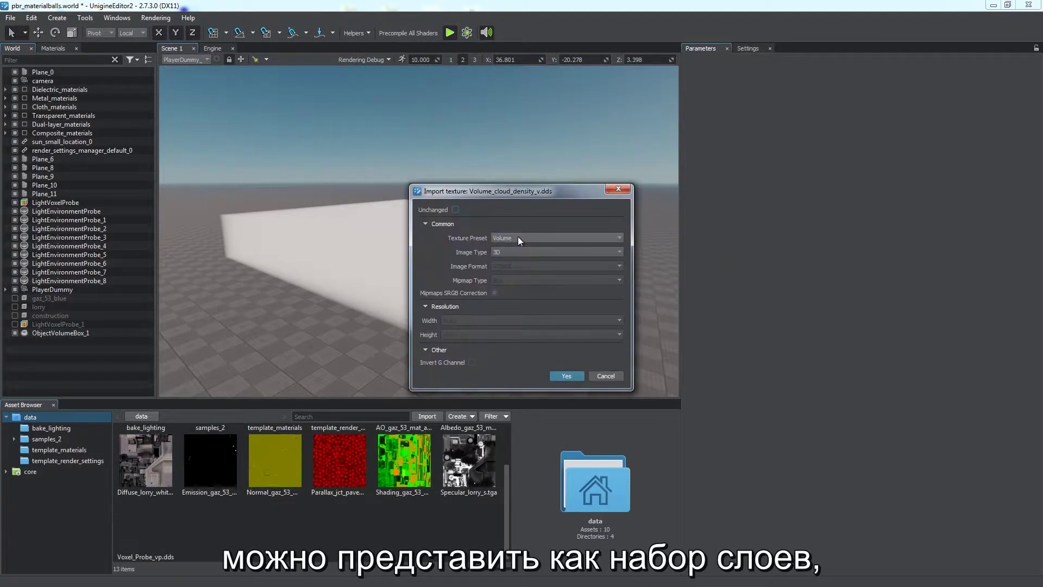
left_click(563, 376)
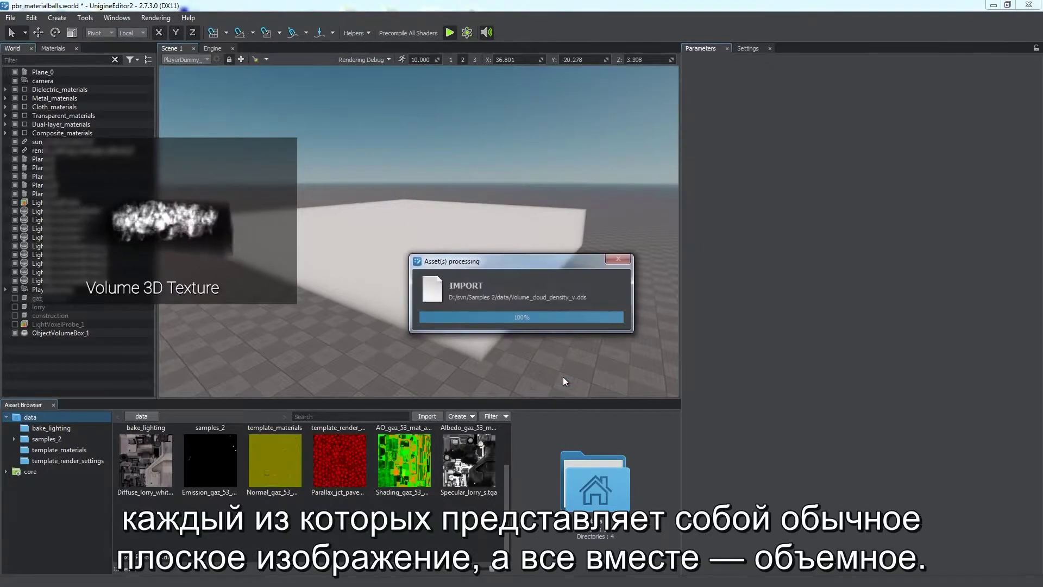
Step: Set Volume_cloud_density_v.dds as the Density texture of the volume_cloud_base_0 material on ObjectVolumeBox_1
left_click(84, 333)
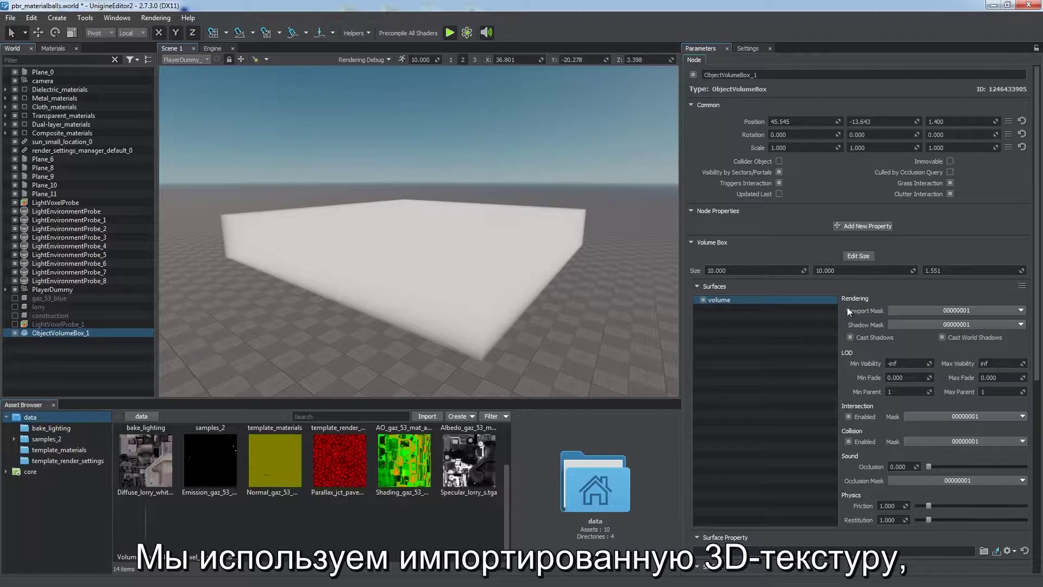
scroll(1019, 250, "down", 10)
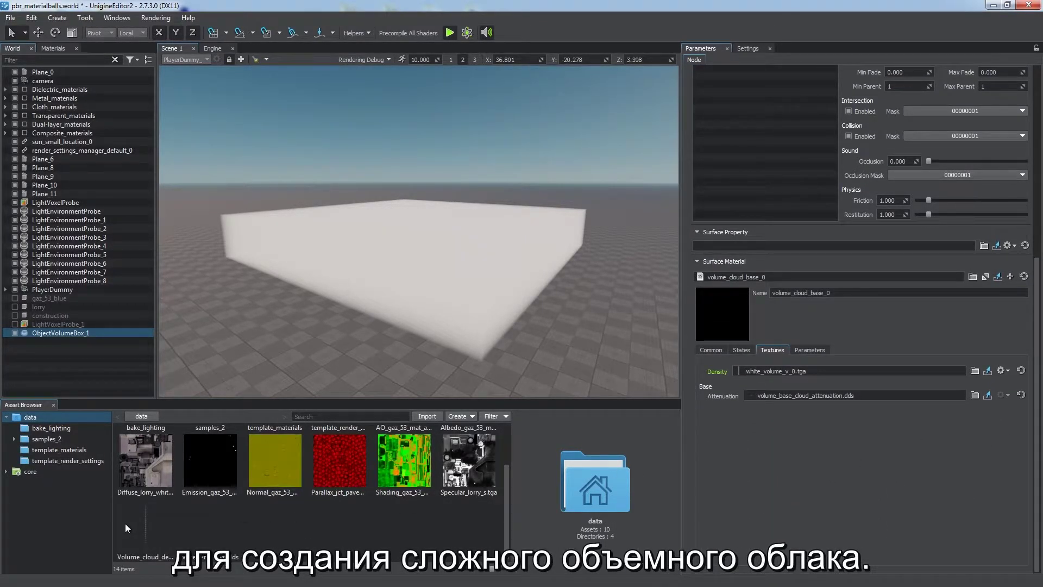
left_click_drag(810, 375, 816, 369)
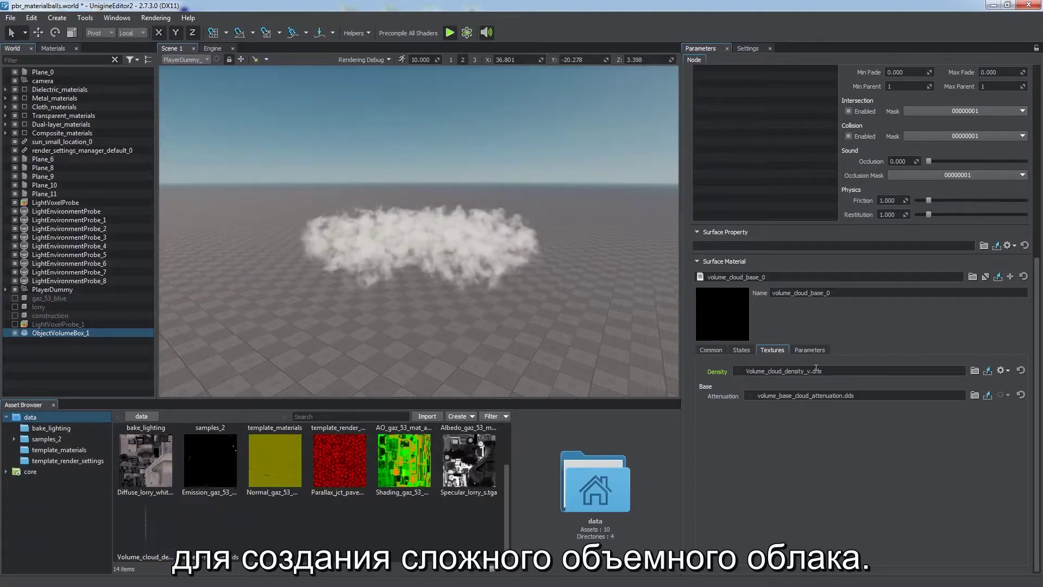
scroll(523, 332, "up", 5)
left_click_drag(327, 273, 411, 276, "alt")
right_click_drag(410, 275, 461, 528, "alt")
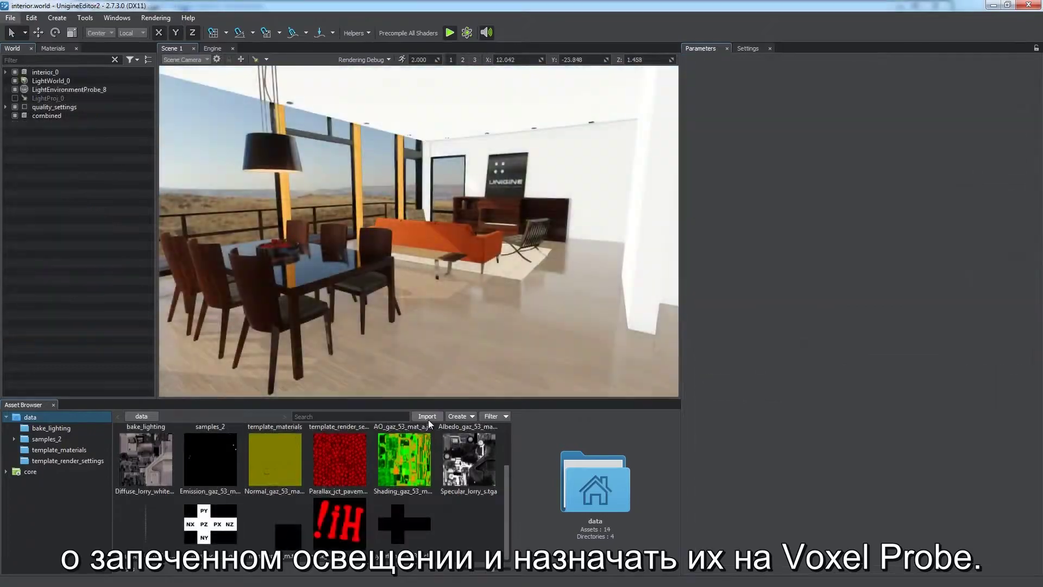
Step: Import Lightmap_interior_walls_l.png with the Light Map preset
left_click(427, 416)
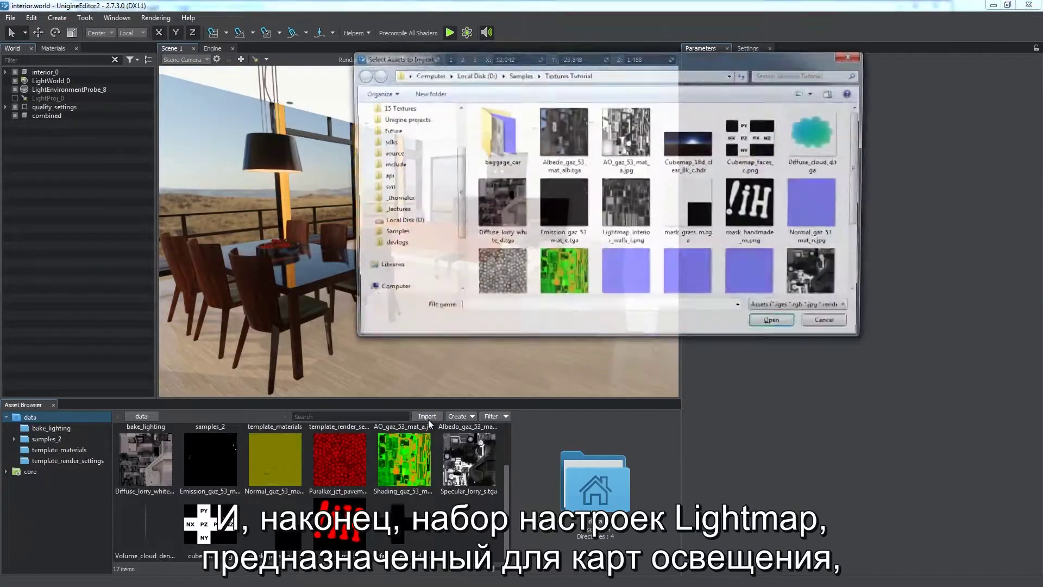
double_click(630, 226)
left_click(615, 237)
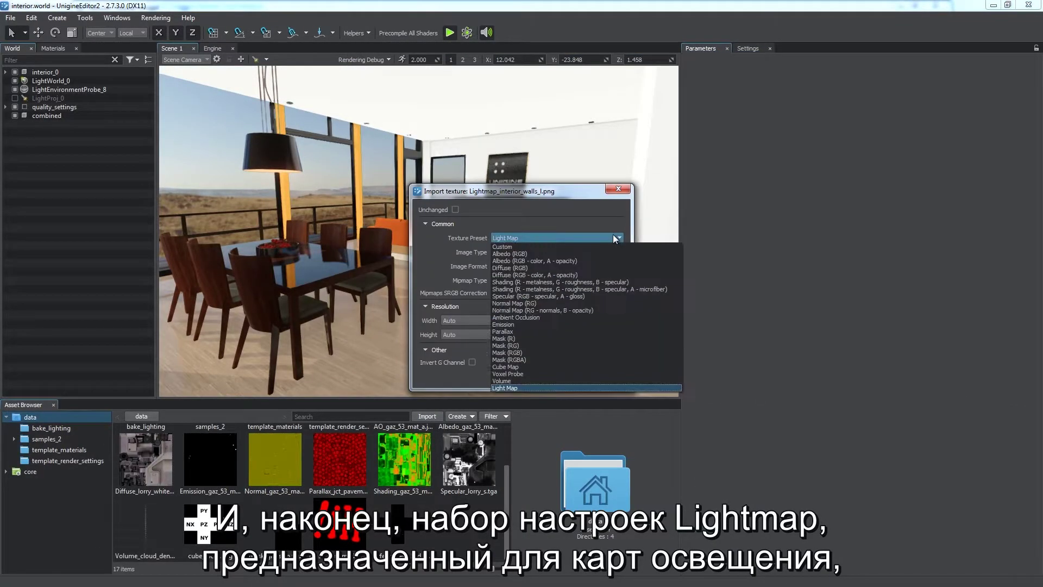
left_click(615, 238)
left_click(564, 377)
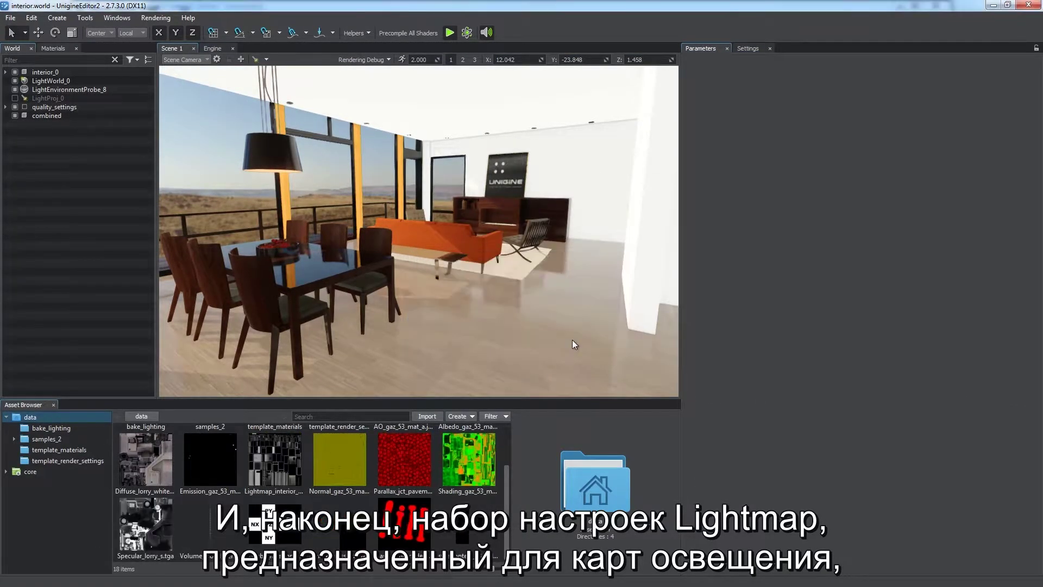
Step: Set the imported interior walls lightmap as the Lightmap texture of the surface material on the interior_0 mesh
left_click(283, 198)
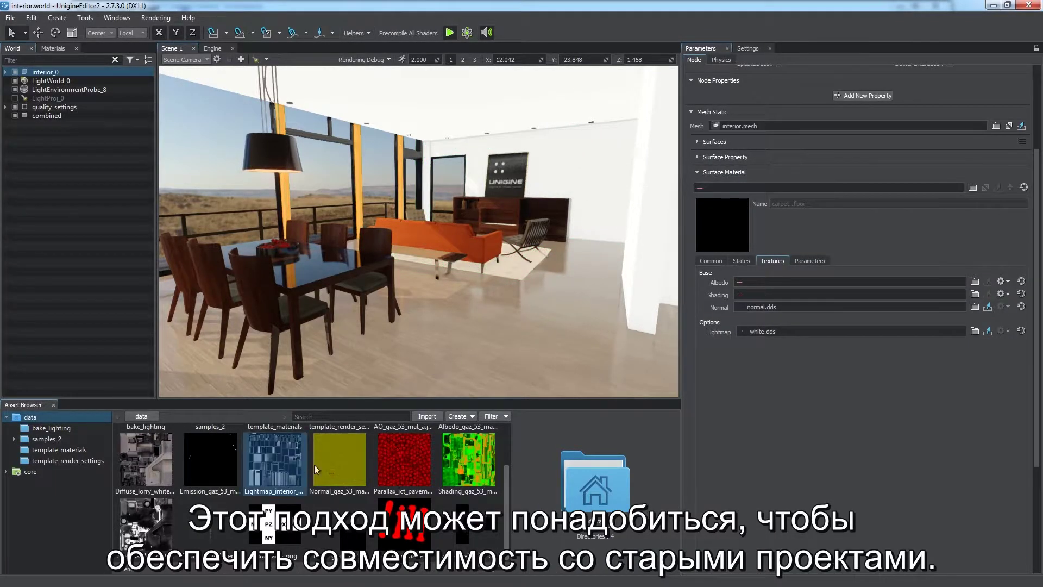
left_click_drag(776, 336, 778, 333)
right_click_drag(588, 344, 555, 338)
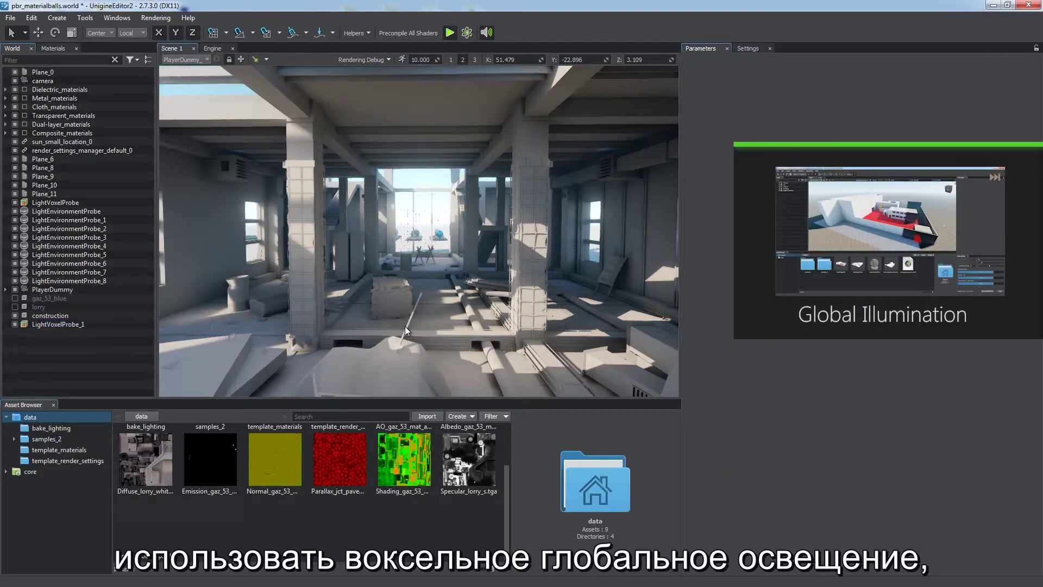
right_click_drag(406, 326, 487, 321)
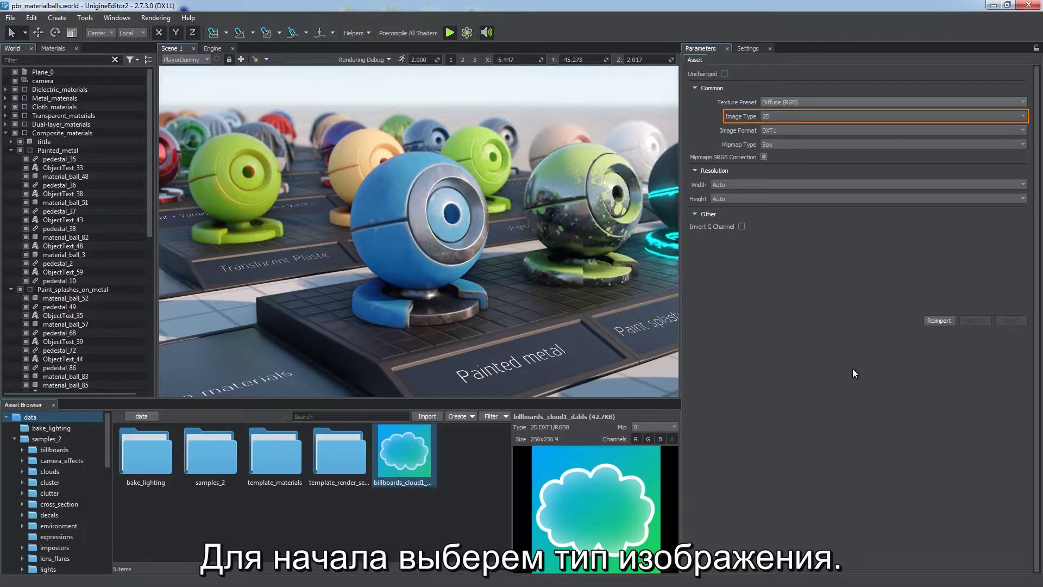
Step: Examine the available image types and image formats for the billboards cloud texture with the Custom preset
left_click(878, 118)
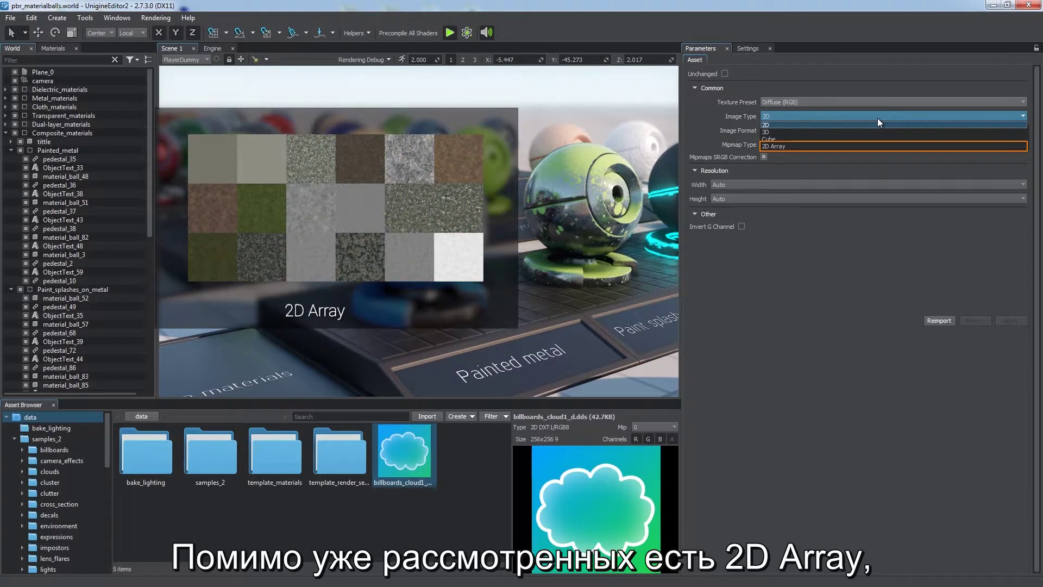
left_click(878, 118)
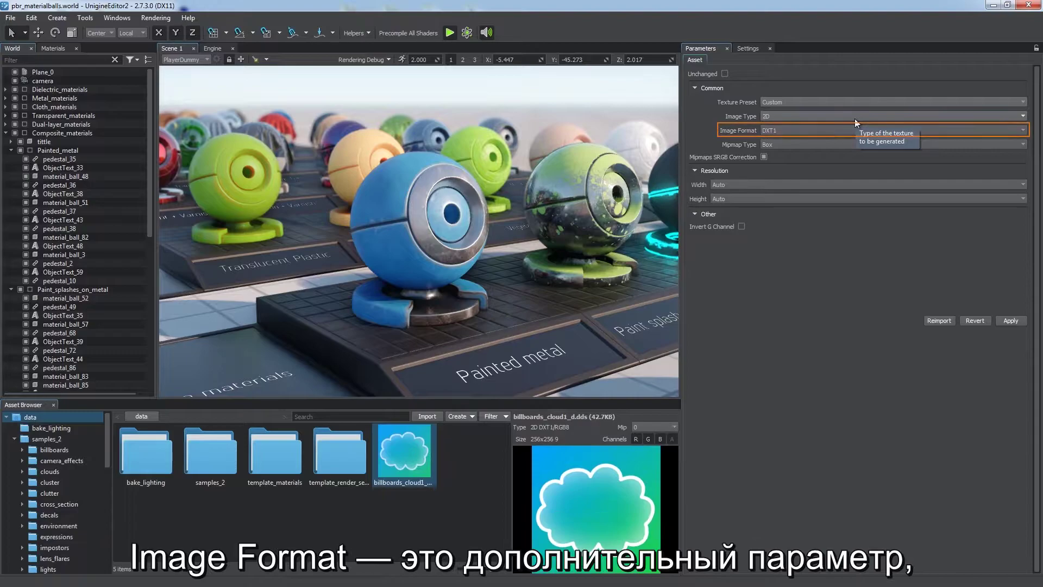
left_click(851, 131)
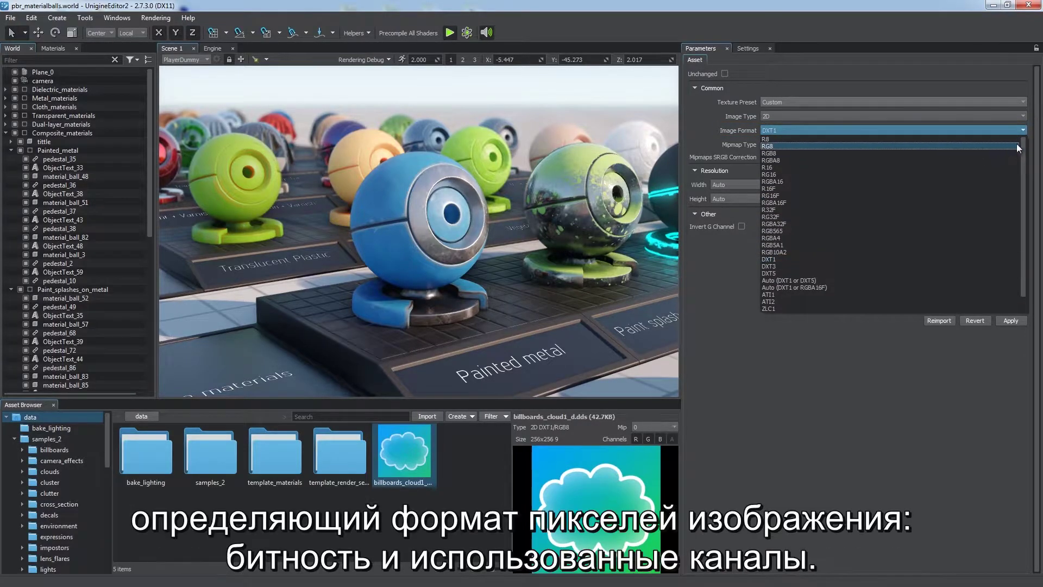
left_click_drag(1020, 167, 1016, 138)
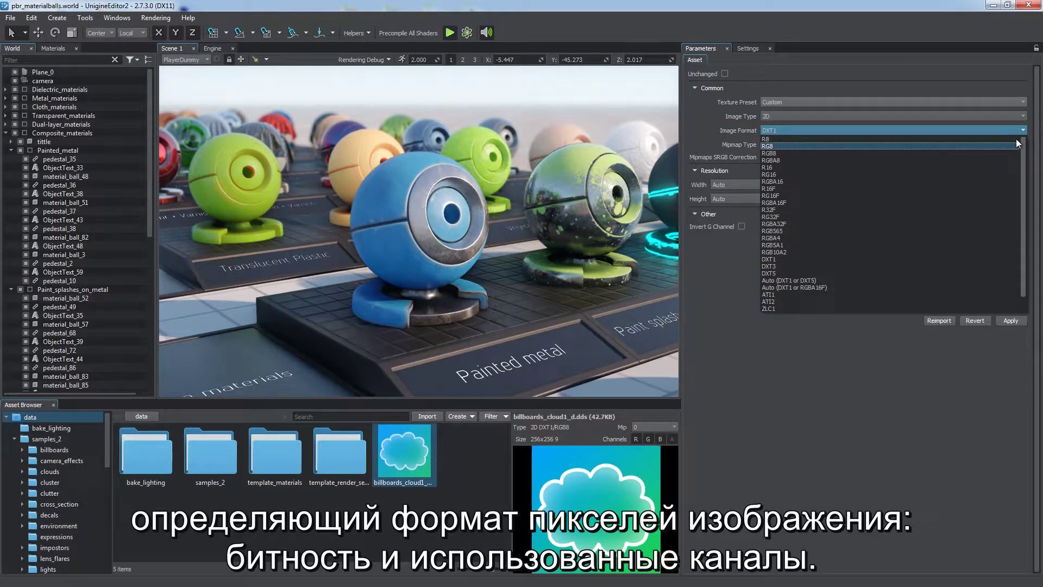
left_click(971, 132)
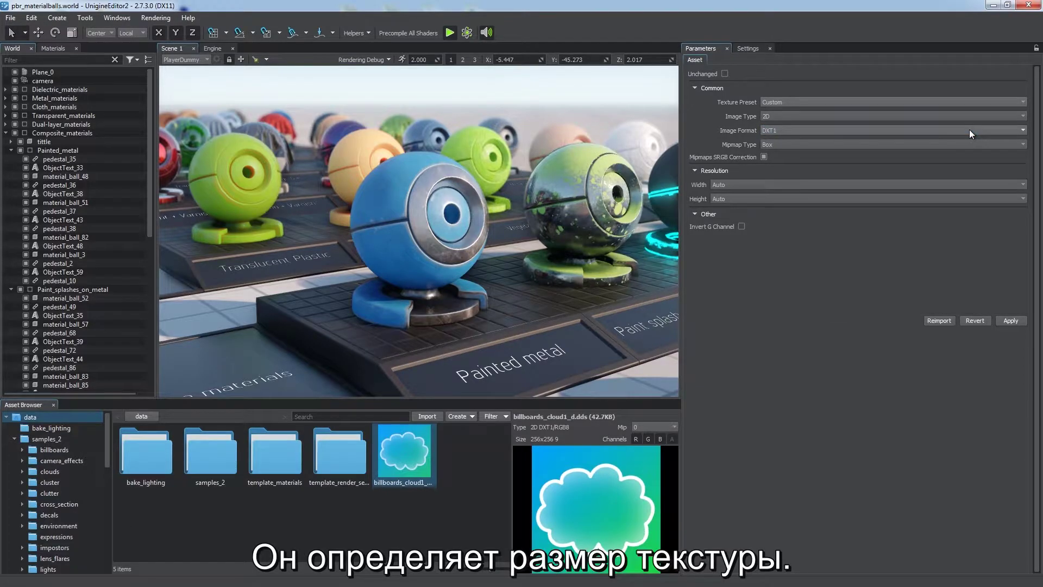
Step: Examine the mipmap type and width options of the cloud texture, and revert its import settings
left_click(891, 145)
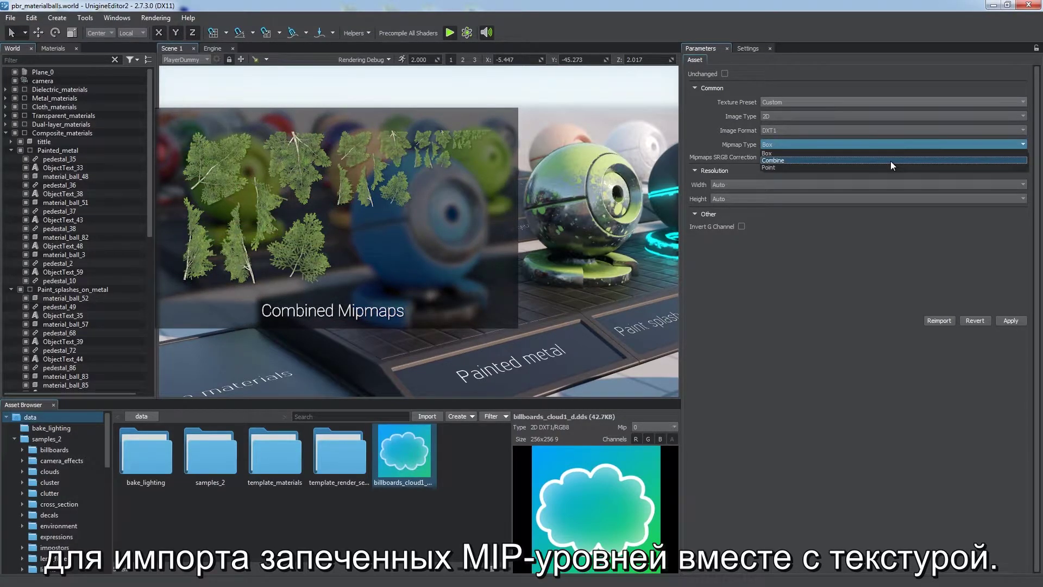
left_click(892, 146)
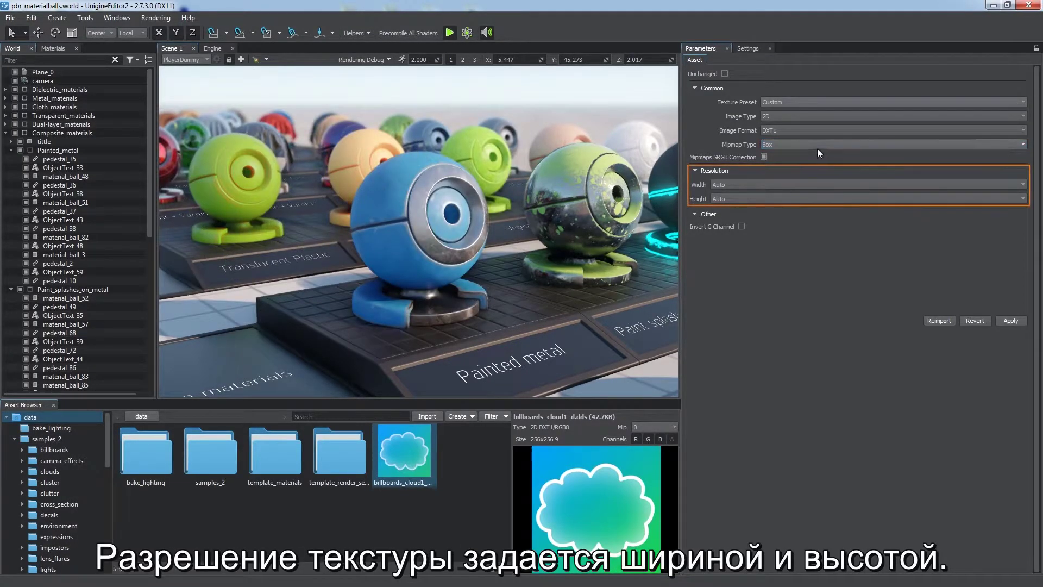
left_click(784, 188)
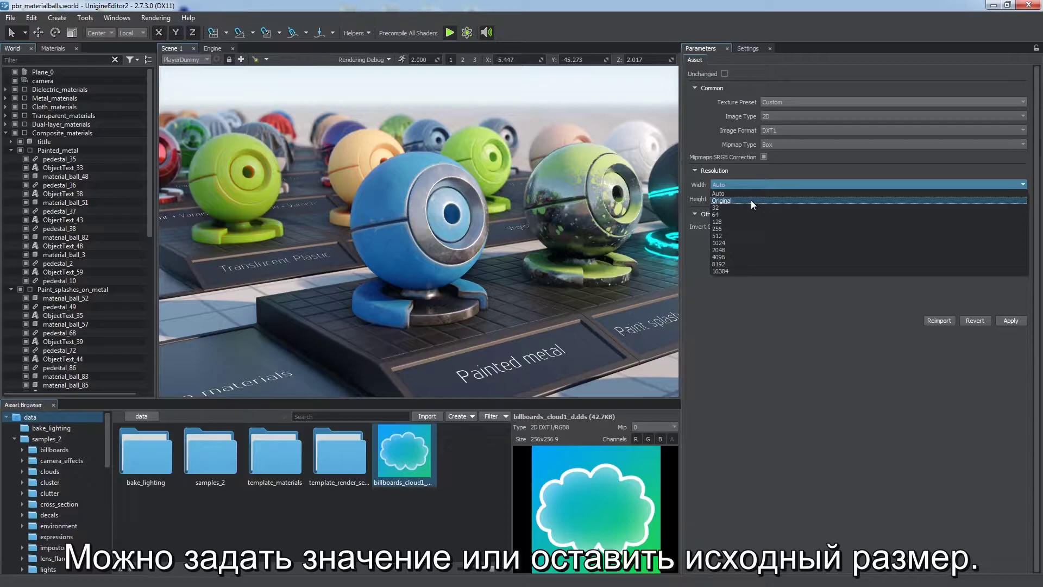
left_click(757, 187)
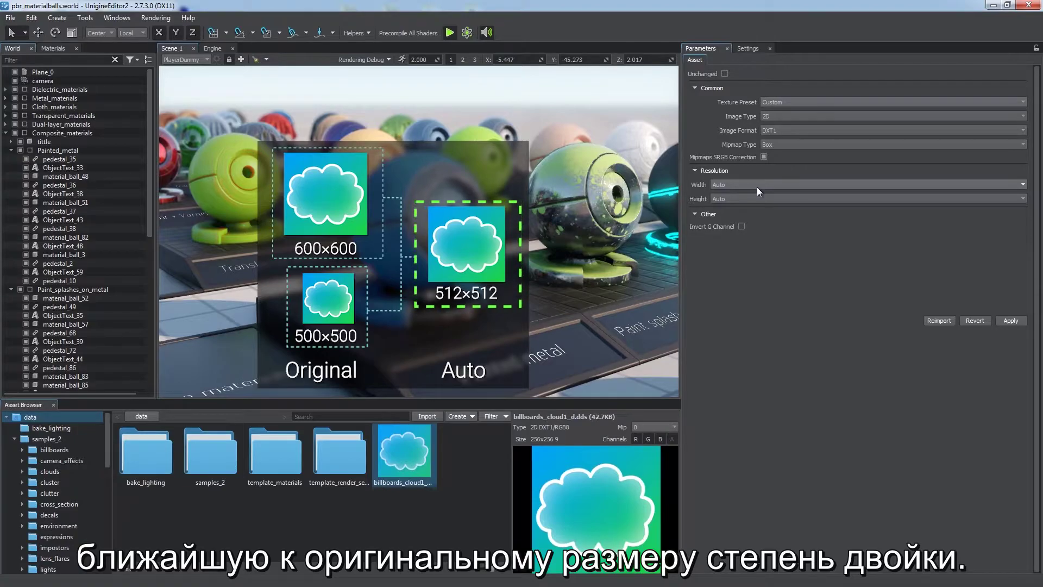
left_click(967, 321)
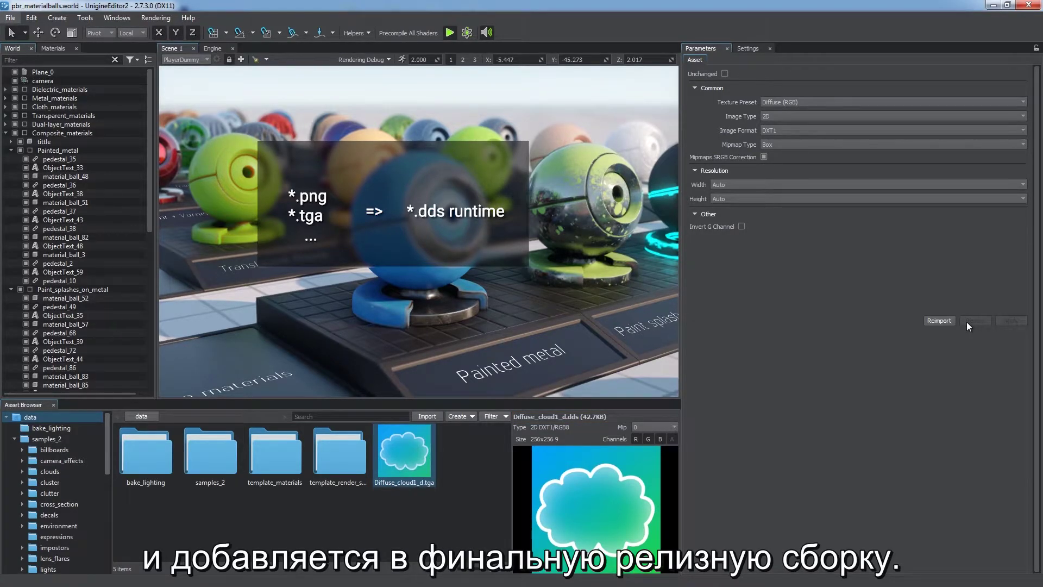
Step: Show the project's data folder in Explorer, look through its .runtimes folder, and close Explorer
right_click(473, 458)
left_click(505, 517)
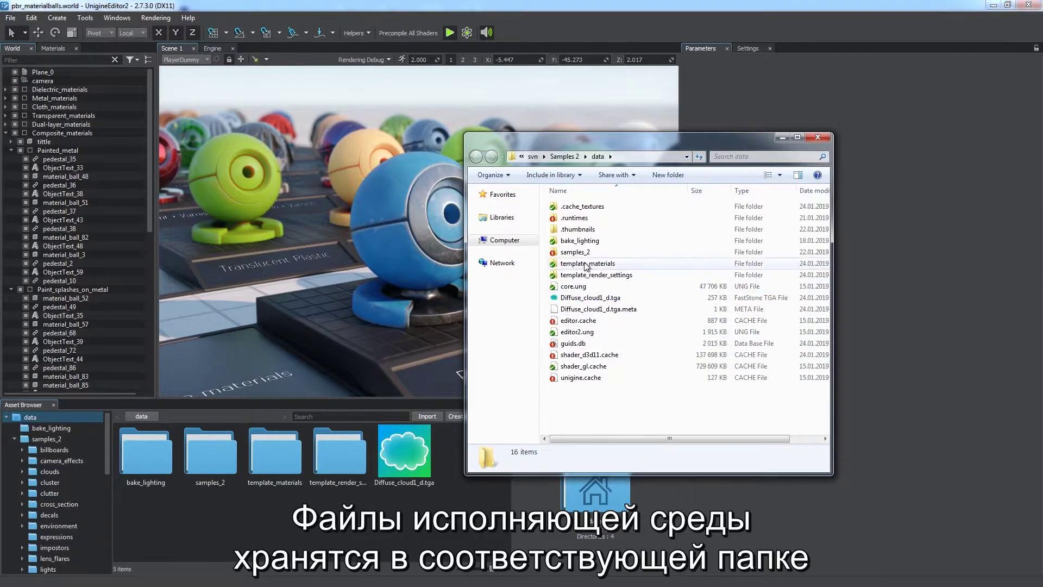
double_click(575, 218)
left_click_drag(826, 195, 827, 407)
left_click(476, 157)
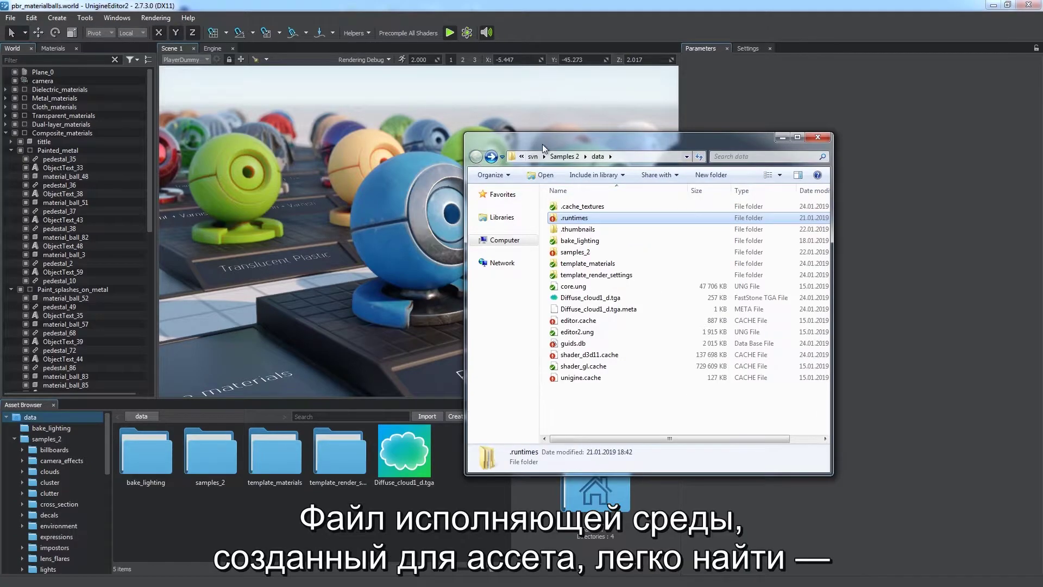
left_click(818, 137)
Step: Show the runtime file of Diffuse_cloud1_d.tga in Explorer, view the files as thumbnails, and close the window
left_click(412, 454)
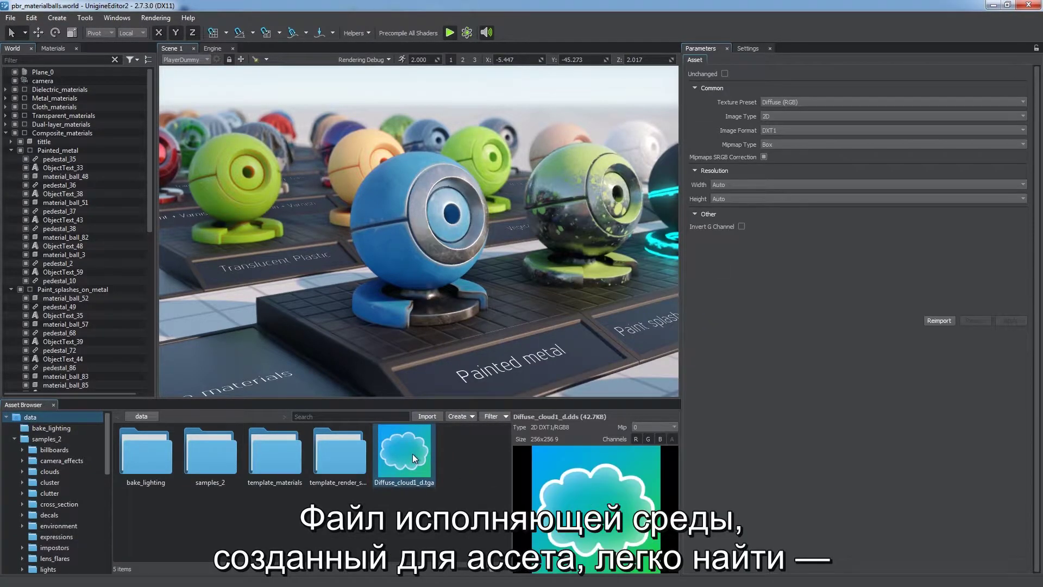
right_click(413, 454)
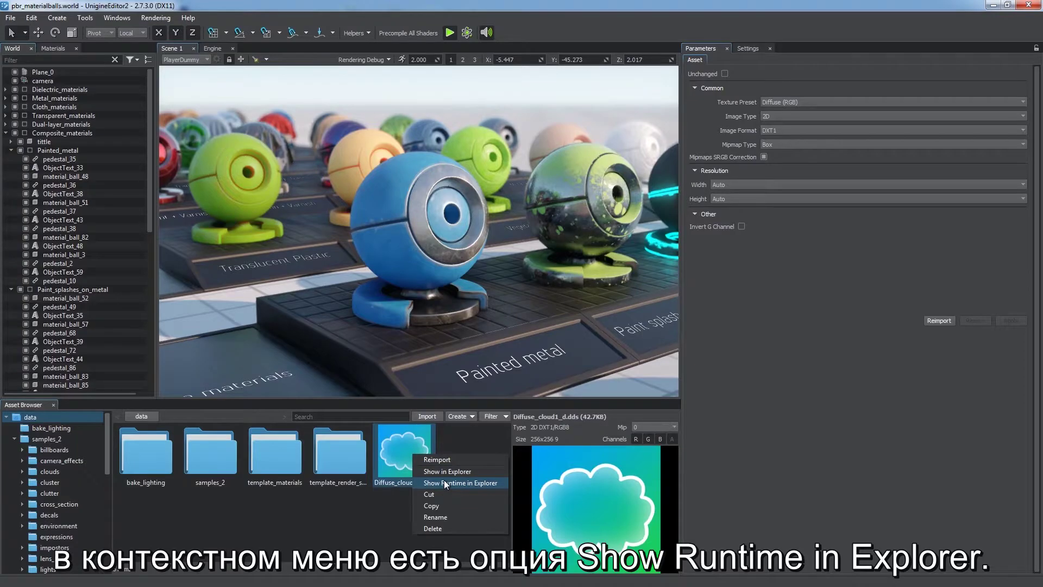
left_click(445, 481)
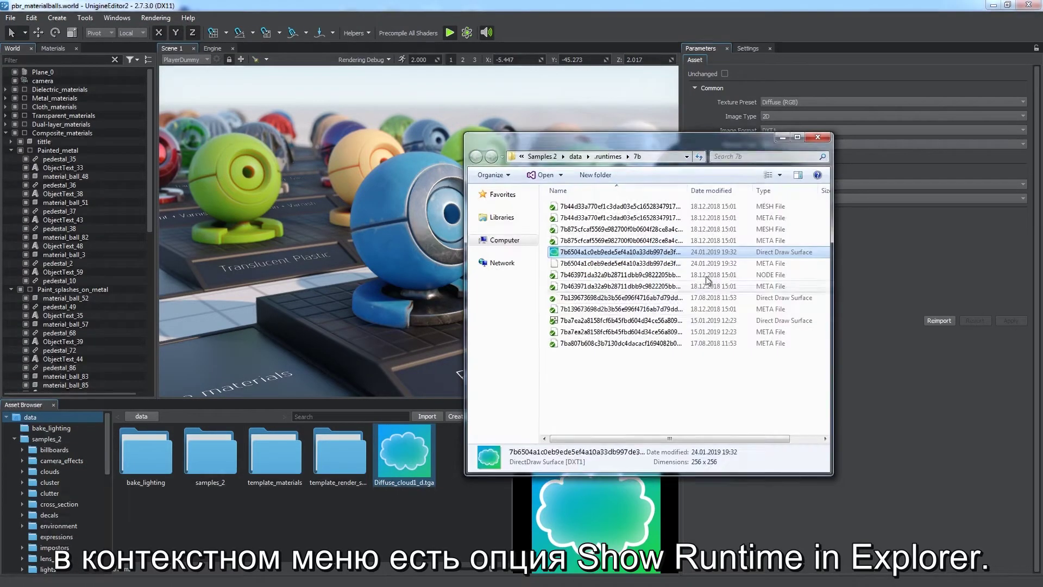
left_click(768, 176)
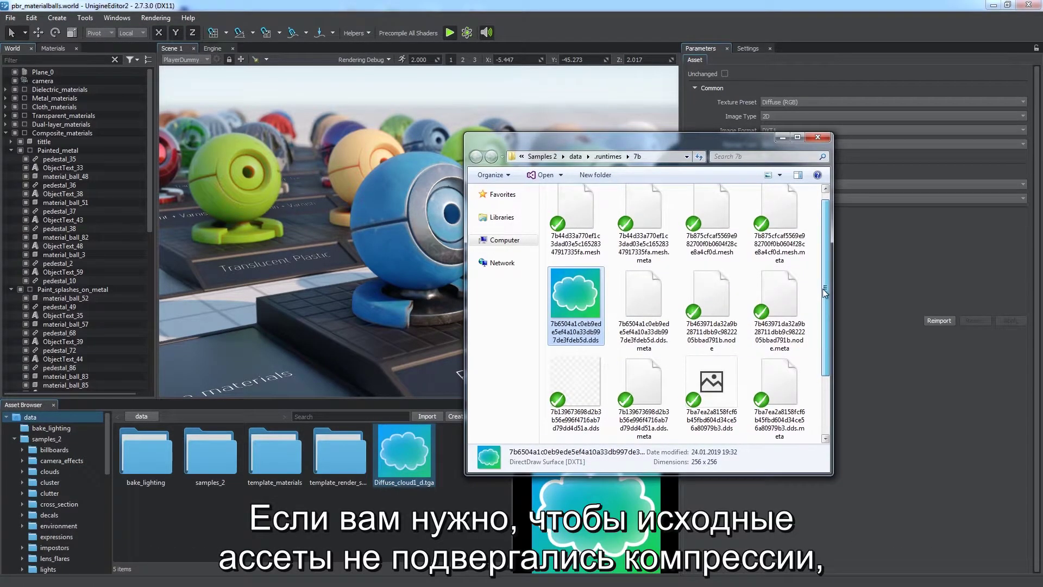
left_click(818, 137)
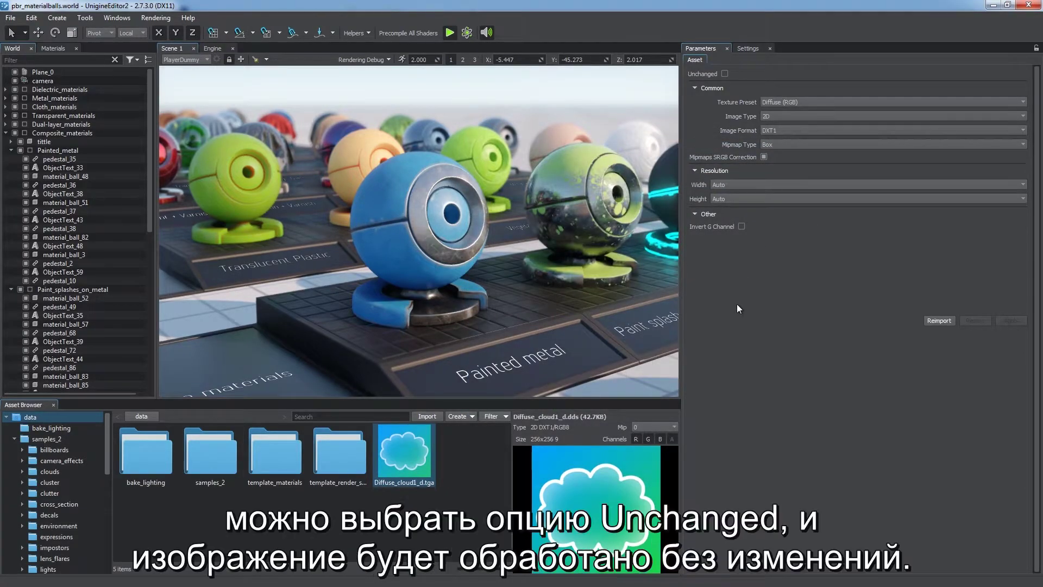
Step: Enable the Unchanged option for Diffuse_cloud1_d.tga and apply it
left_click(725, 73)
left_click(1022, 324)
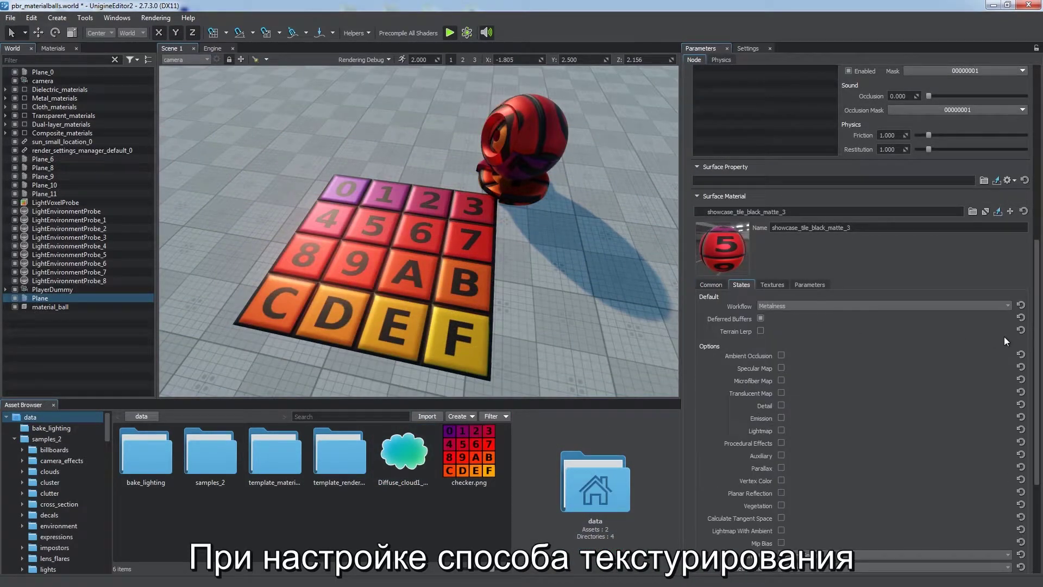
Step: Try the Uv1 and Triplanar base UV mappings on the showcase_tile_black_matte_3 material, and inspect material_ball
left_click_drag(1036, 337, 1036, 411)
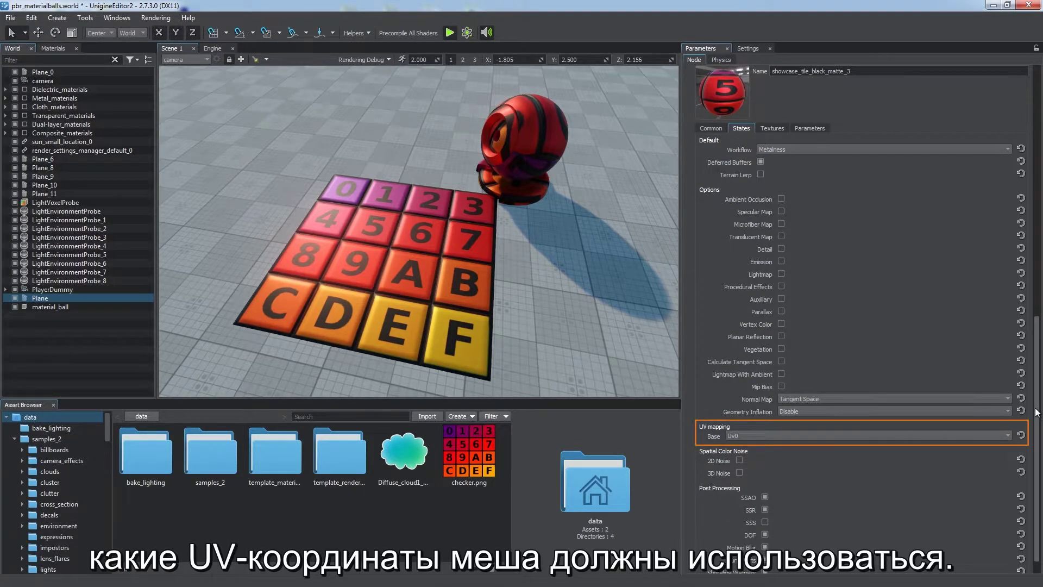
left_click(978, 435)
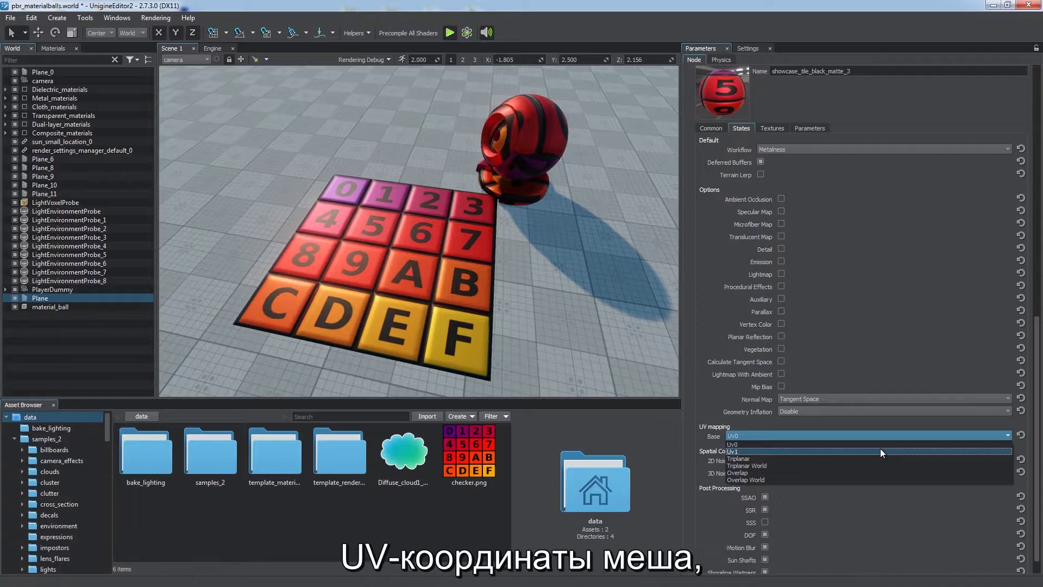
left_click(880, 448)
left_click(881, 437)
left_click(873, 458)
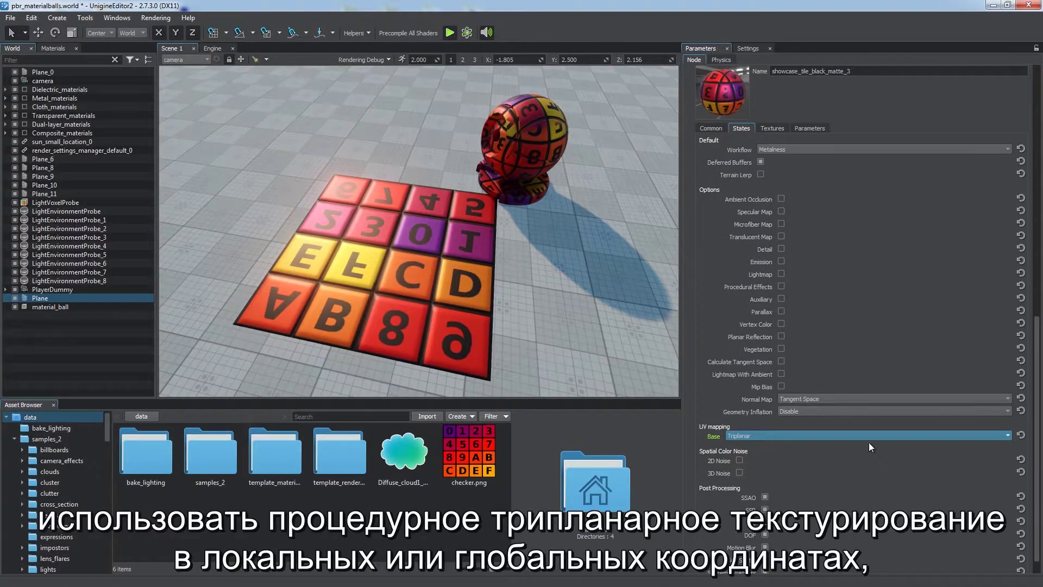
left_click(538, 179)
key("f")
left_click_drag(603, 267, 223, 204, "alt")
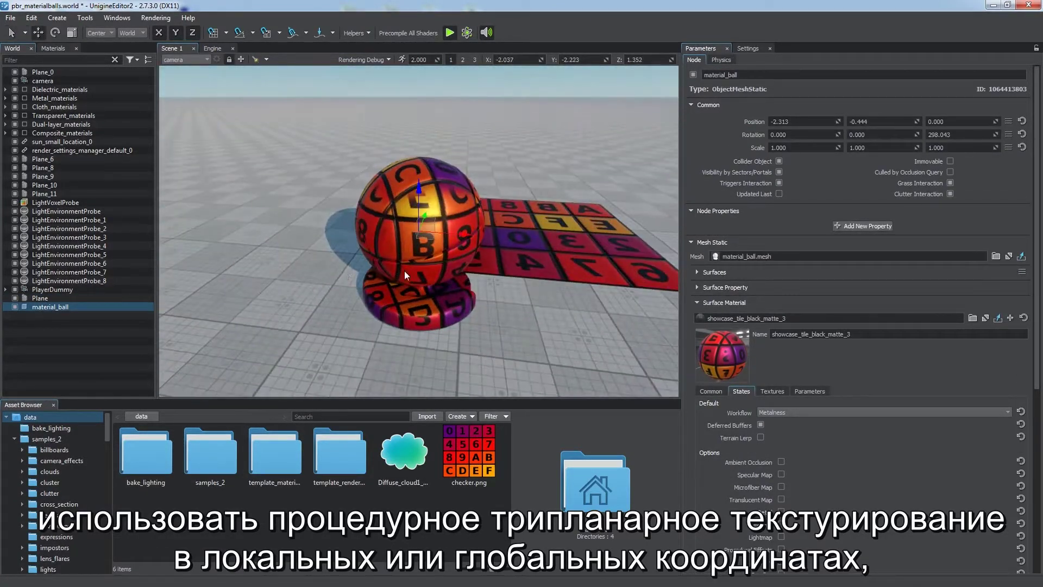
Step: Set the base UV mapping of showcase_tile_black_matte_3 to Triplanar World and move the Plane to check the texture projection
scroll(816, 452, "down", 5)
scroll(816, 448, "down", 2)
left_click(804, 470)
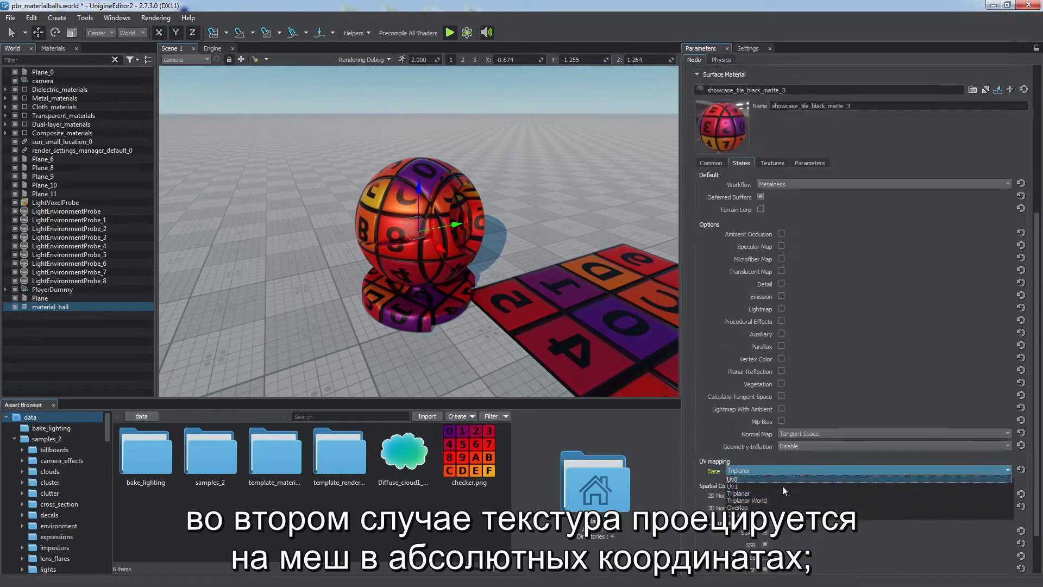
left_click(782, 486)
scroll(588, 304, "down", 3)
left_click(500, 308)
left_click_drag(511, 255, 465, 253)
left_click(397, 228)
key("f")
right_click_drag(456, 266, 444, 289)
Step: Set the base UV mapping of showcase_tile_black_matte_3 to Overlap and move material_ball to check the texture projection
left_click(750, 471)
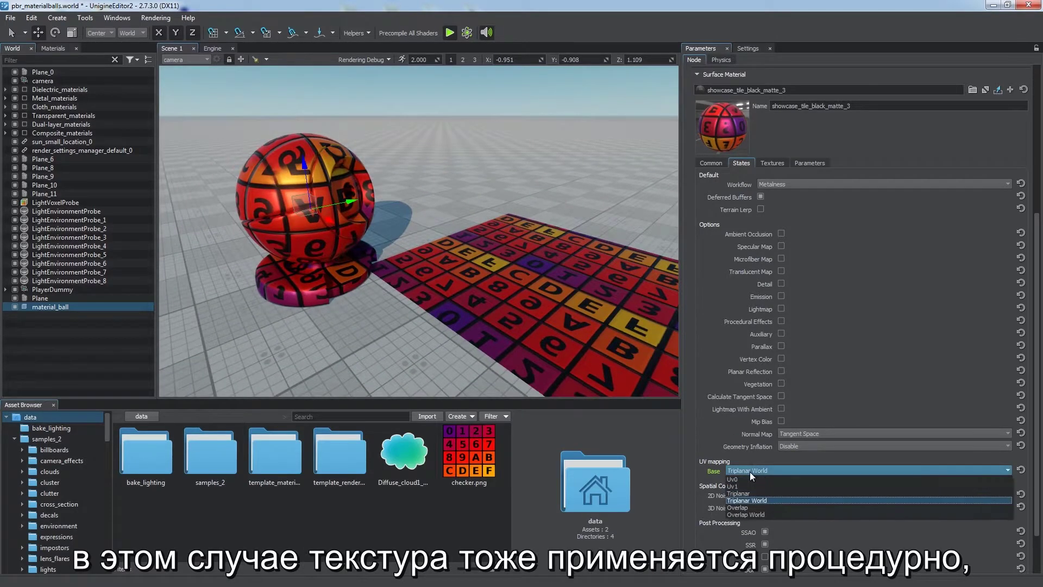
left_click(738, 507)
scroll(485, 245, "down", 4)
right_click_drag(485, 245, 383, 244)
left_click_drag(371, 234, 336, 234)
key("z")
left_click_drag(386, 257, 408, 266)
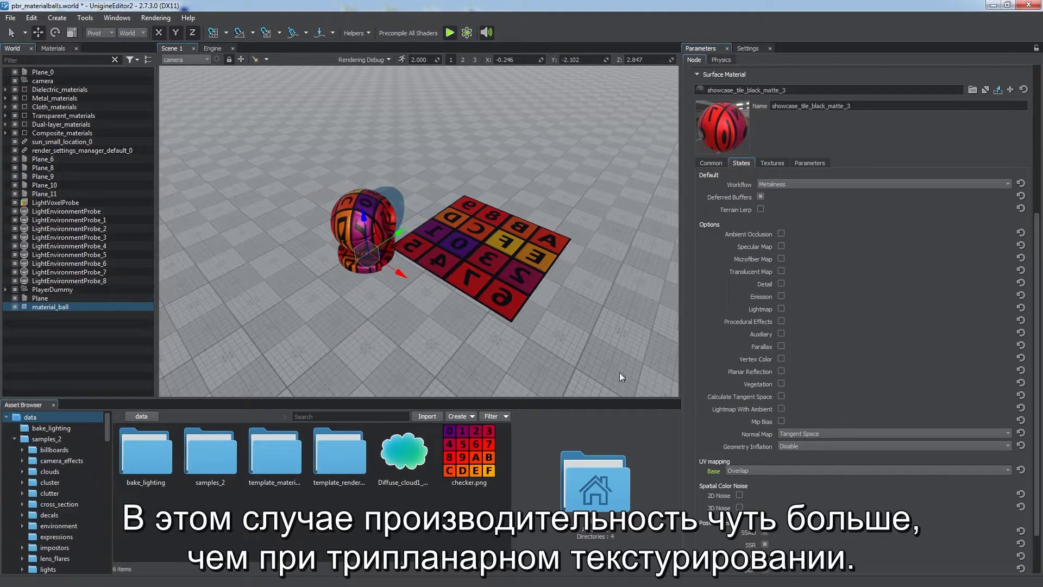
Step: Set the base UV mapping of showcase_tile_black_matte_3 to Overlap World and move material_ball and the Plane to check the projection
left_click(764, 472)
left_click(756, 493)
left_click_drag(374, 233, 365, 263)
left_click(504, 269, "shift")
left_click_drag(475, 253, 462, 279)
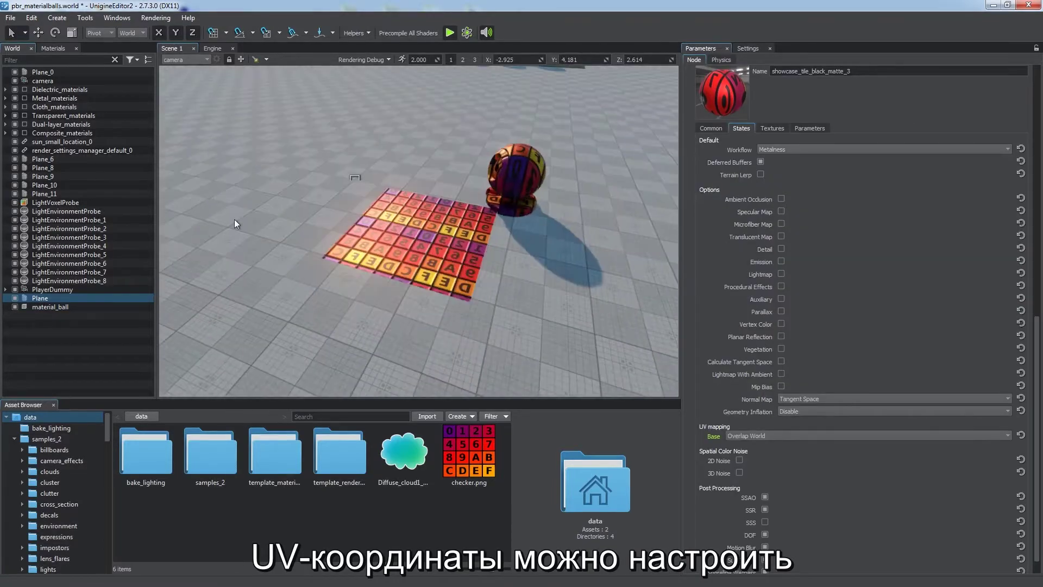
Step: Set the base UV mapping of showcase_tile_black_matte_3 to Uv0
left_click(758, 435)
left_click(758, 444)
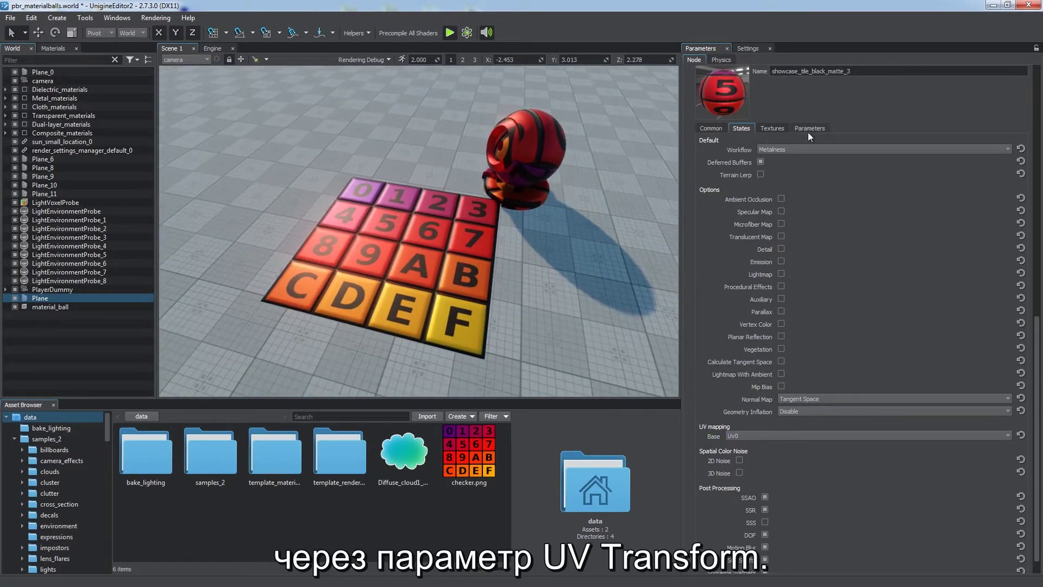
Step: Set the material's simple UV Transform to scale 4 in X and Y, offset X 0.538 and offset Y -0.350
left_click(809, 130)
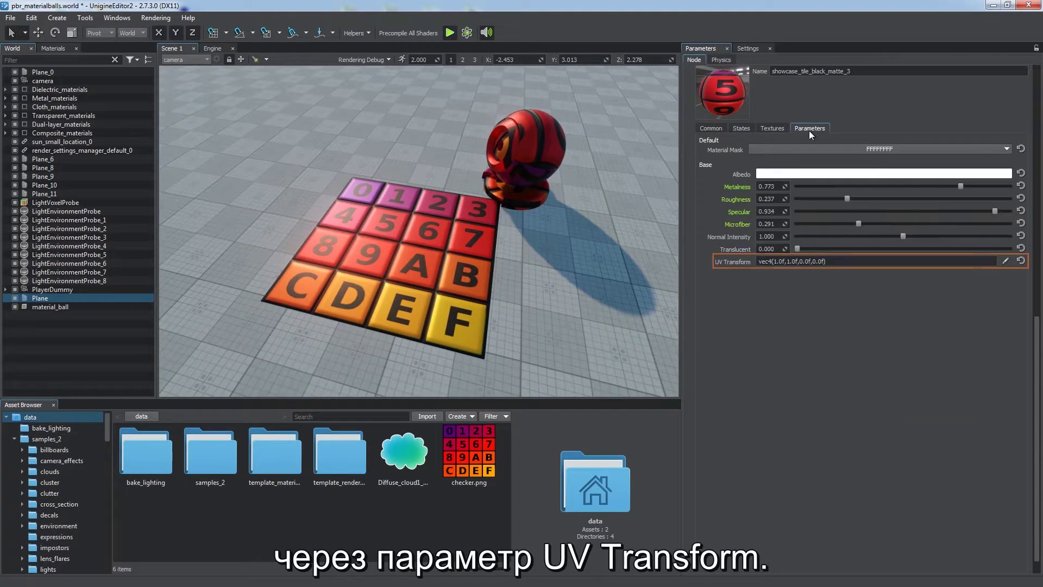
left_click(1005, 261)
left_click_drag(519, 243, 777, 258)
left_click_drag(785, 296, 790, 295)
left_click_drag(814, 310, 817, 310)
left_click_drag(754, 296, 714, 299)
type("4")
key("Tab")
type("4")
left_click_drag(823, 325, 799, 338)
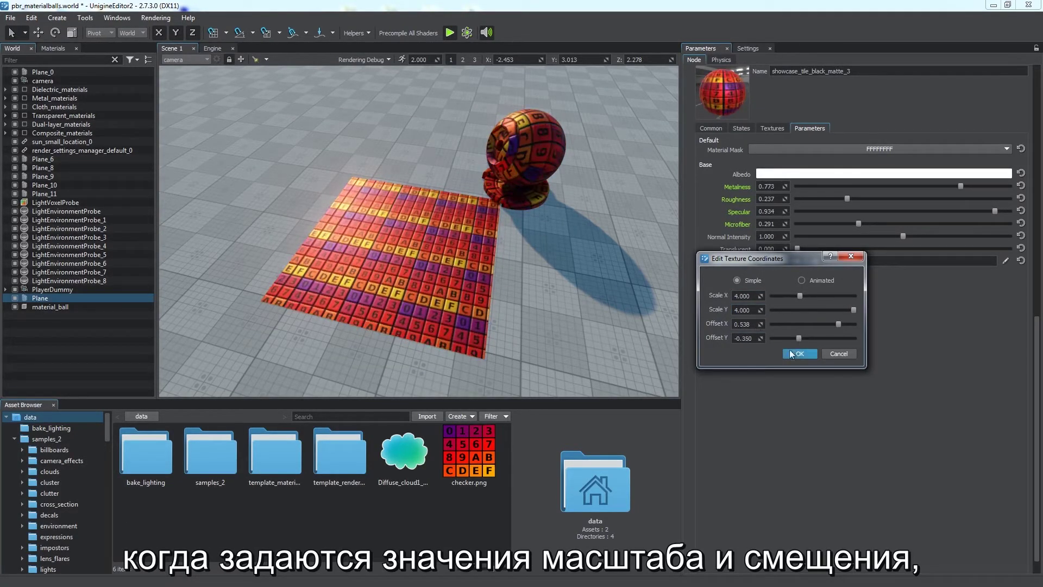
left_click(791, 353)
Step: Make the UV Transform animated with frequency 5, amplitude 0.436, velocity 0.414 and angle 90
mouse_move(549, 256)
left_mouse_down("alt")
mouse_move(445, 252)
mouse_move(572, 258)
mouse_move(554, 250)
left_mouse_up("alt")
left_click(1005, 261)
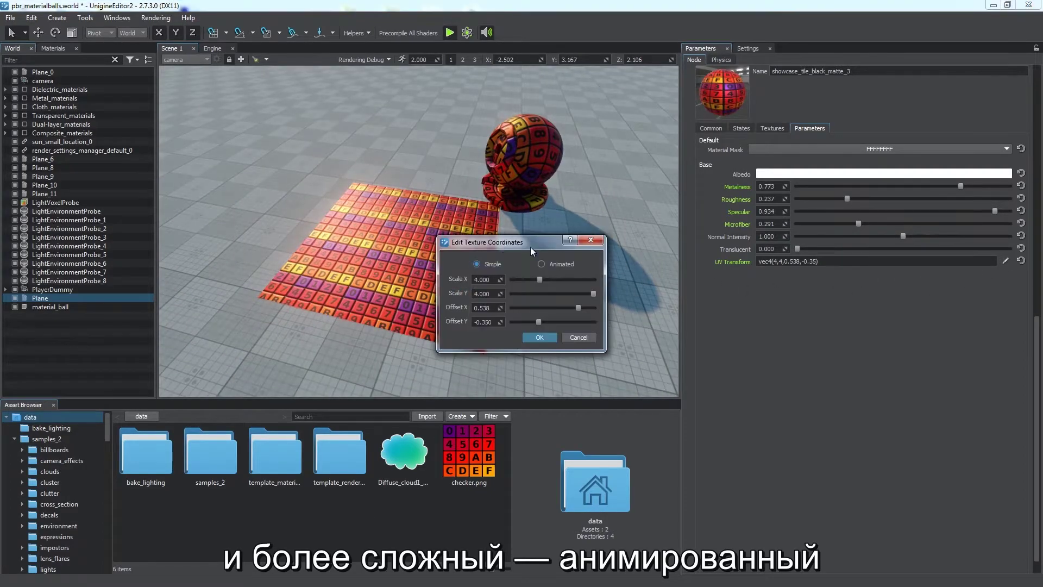
left_click(787, 278)
mouse_move(797, 323)
left_mouse_down()
mouse_move(815, 322)
mouse_move(772, 336)
mouse_move(814, 334)
mouse_move(793, 336)
left_mouse_up()
left_click_drag(760, 350, 794, 348)
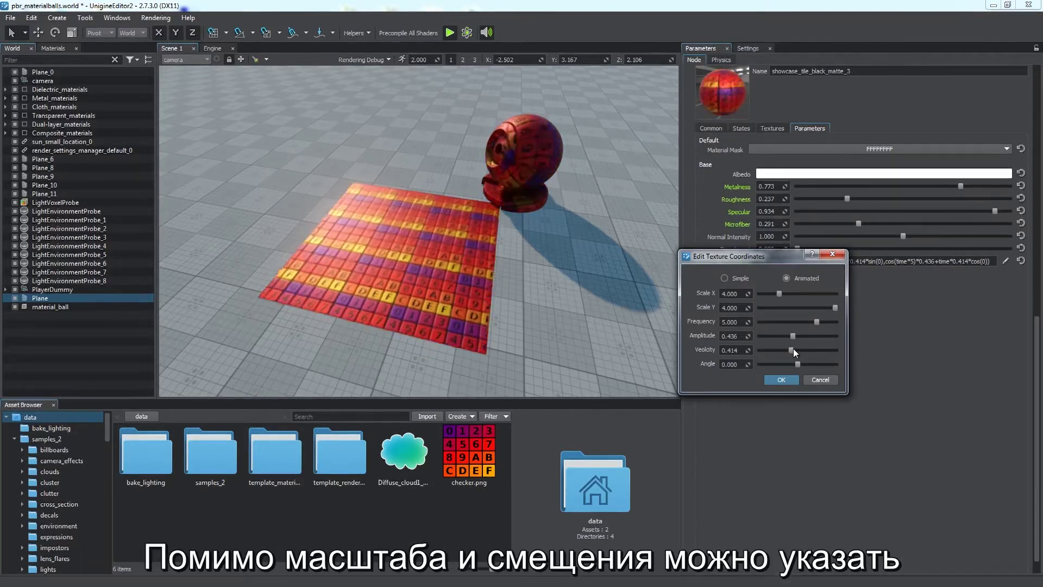
left_click(734, 364)
type("90")
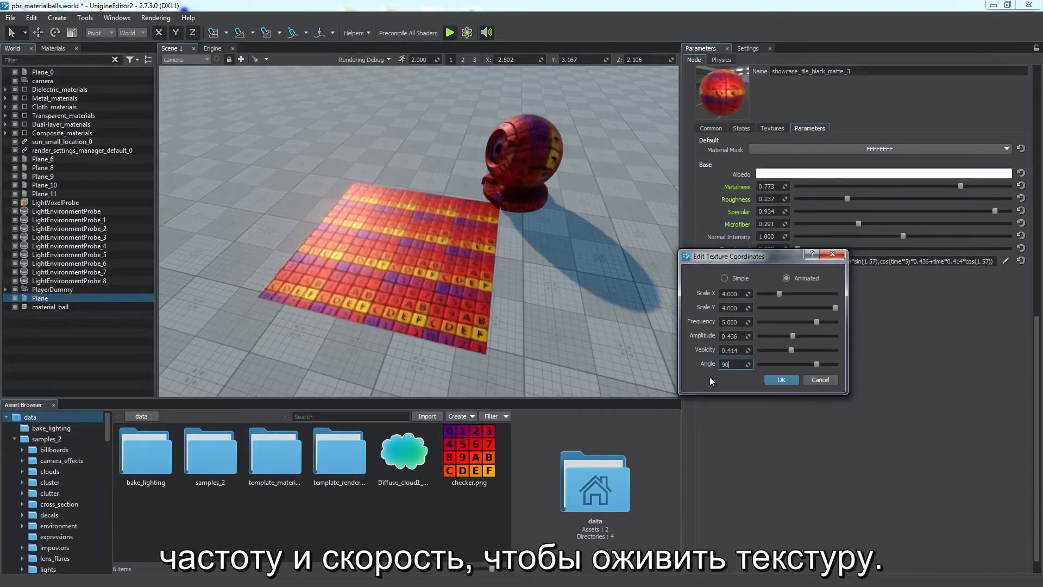
left_click(774, 379)
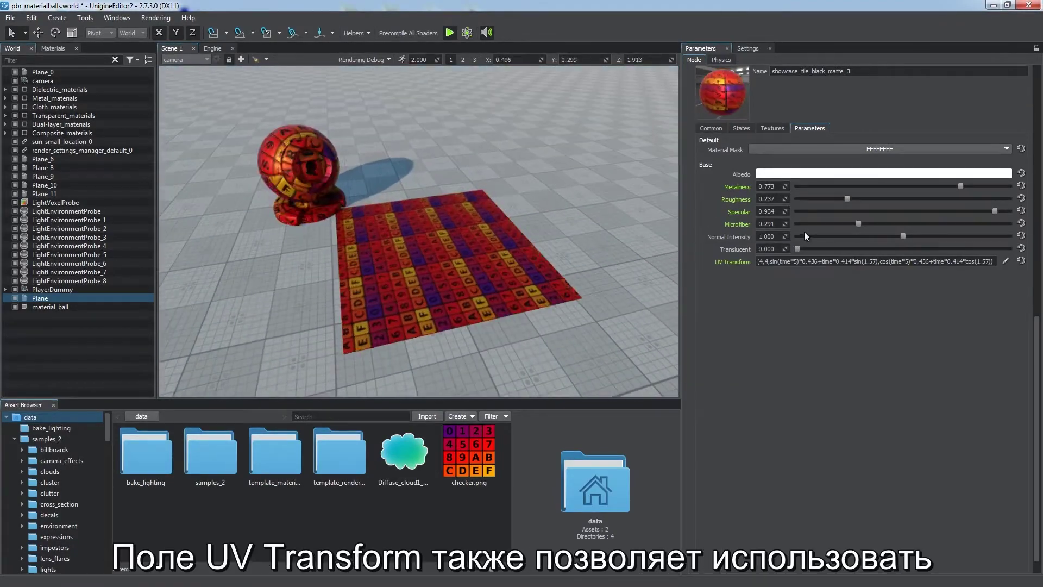
Step: Reset the UV Transform and replace its last component so the expression reads vec4(1.0f,1.0f,0.0f,time/10)
left_click_drag(804, 232, 445, 247, "alt")
left_click(1020, 261)
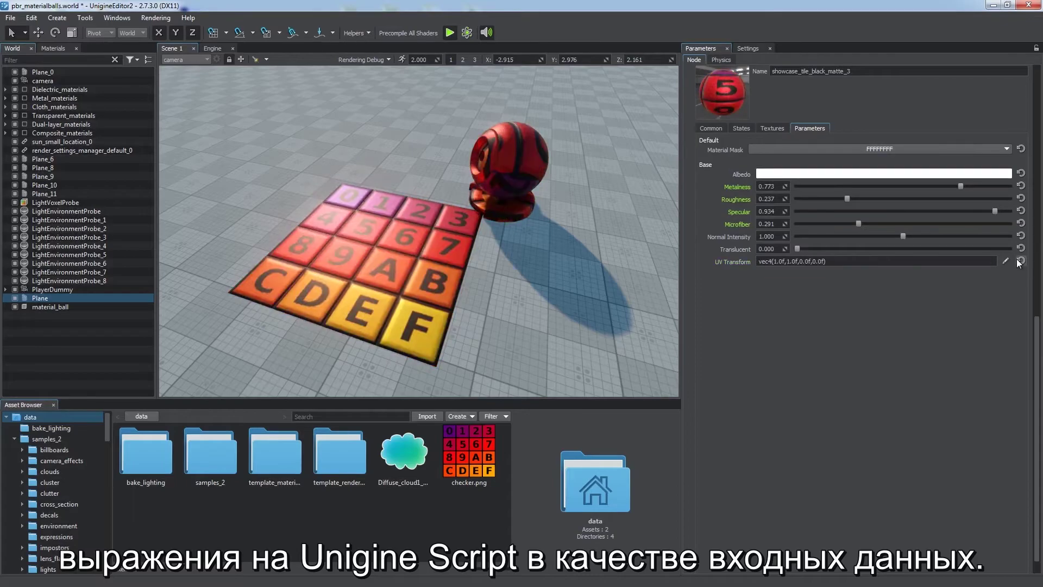
double_click(816, 263)
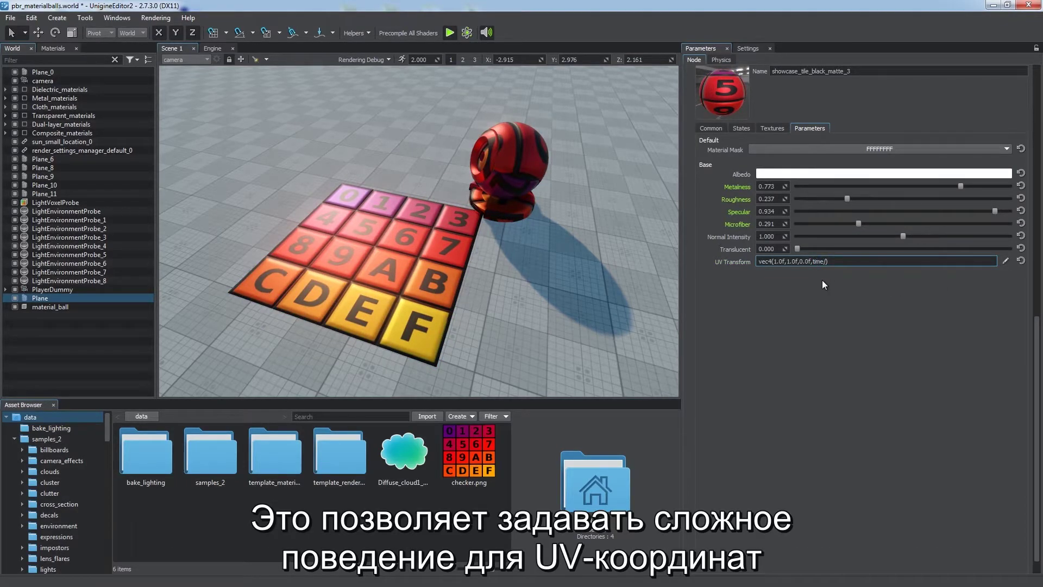
key("Return")
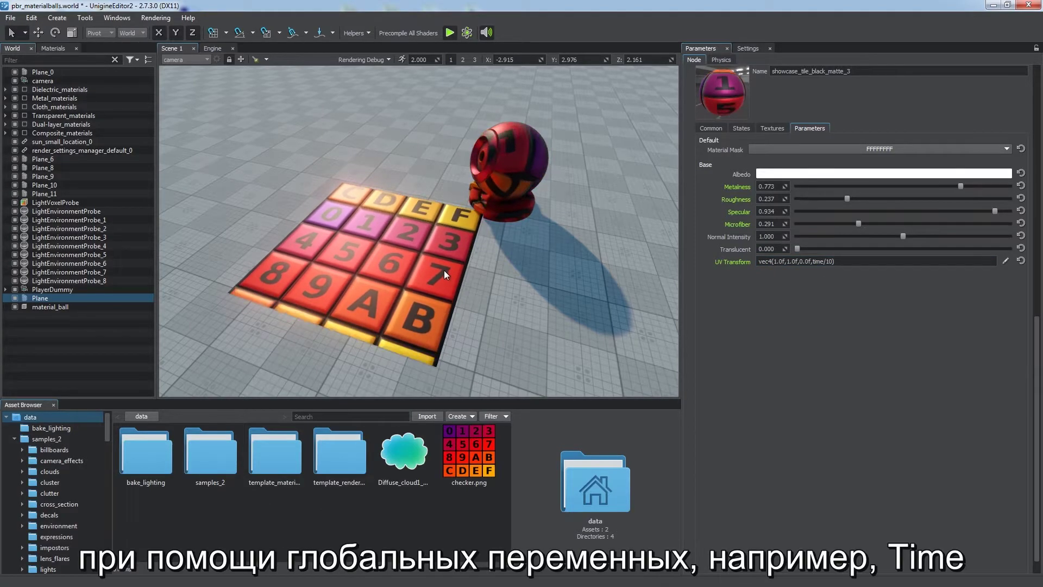
left_click_drag(445, 270, 657, 243, "alt")
right_click_drag(657, 243, 526, 256)
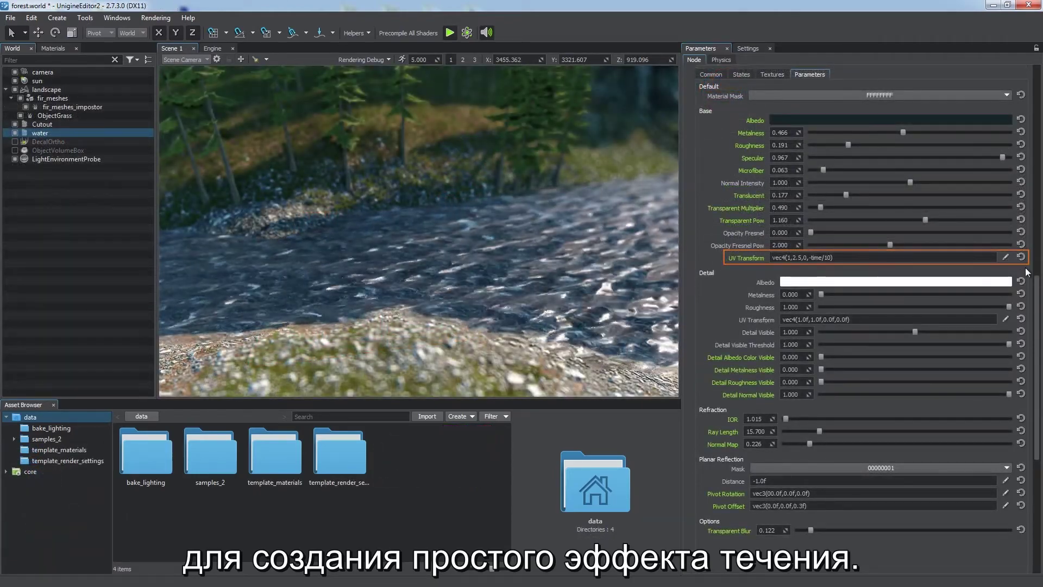
Step: Enable Clamp X and Clamp Y for the Diffuse_cloud1_d.tga albedo texture of the plane's material
left_click(809, 122)
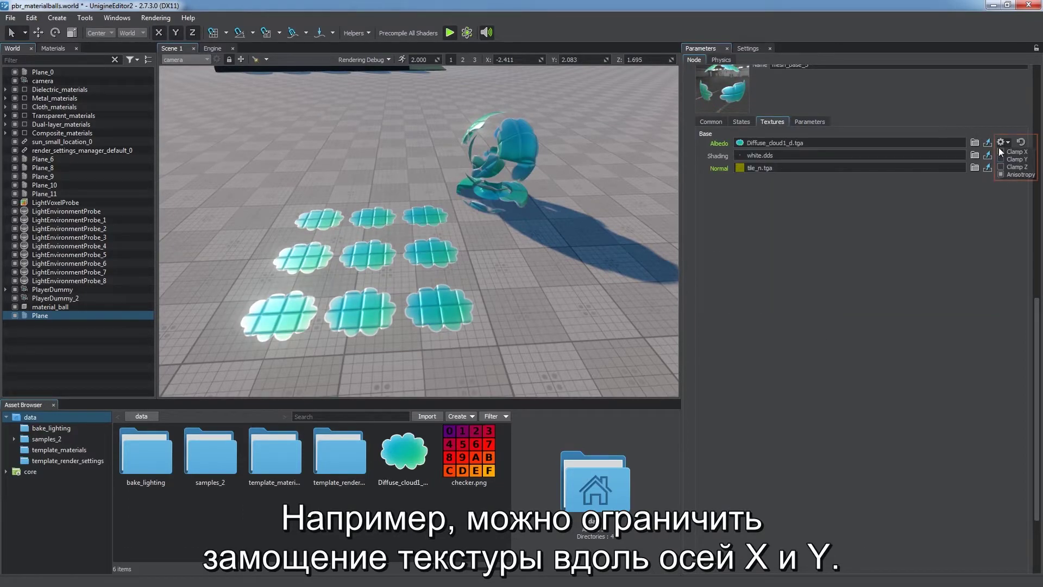
left_click(1001, 152)
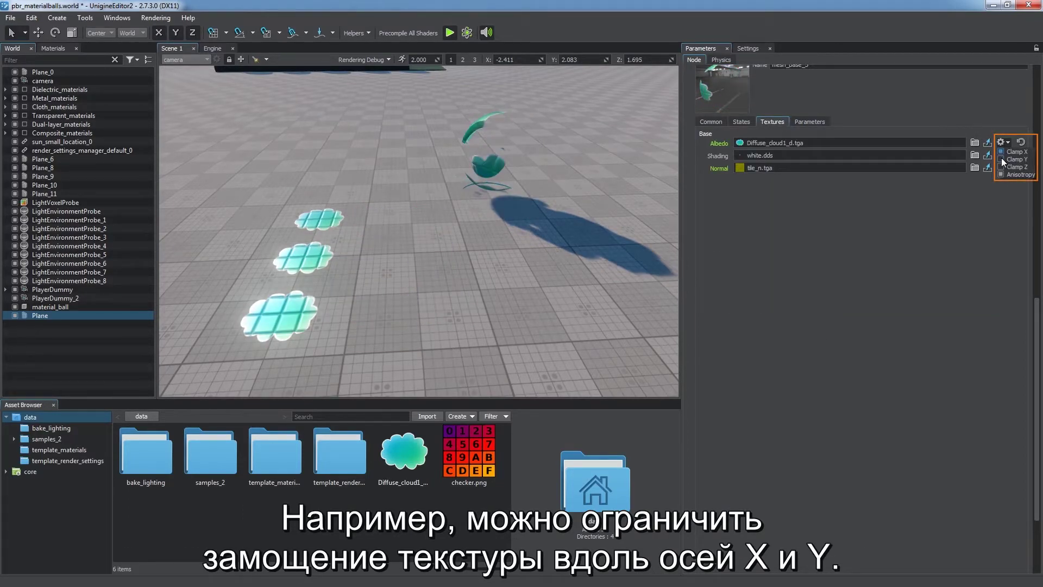
left_click(1002, 158)
Step: Adjust the X and Y offsets of the cloud material's UV Transform to shift the clamped texture across the plane
left_click(815, 123)
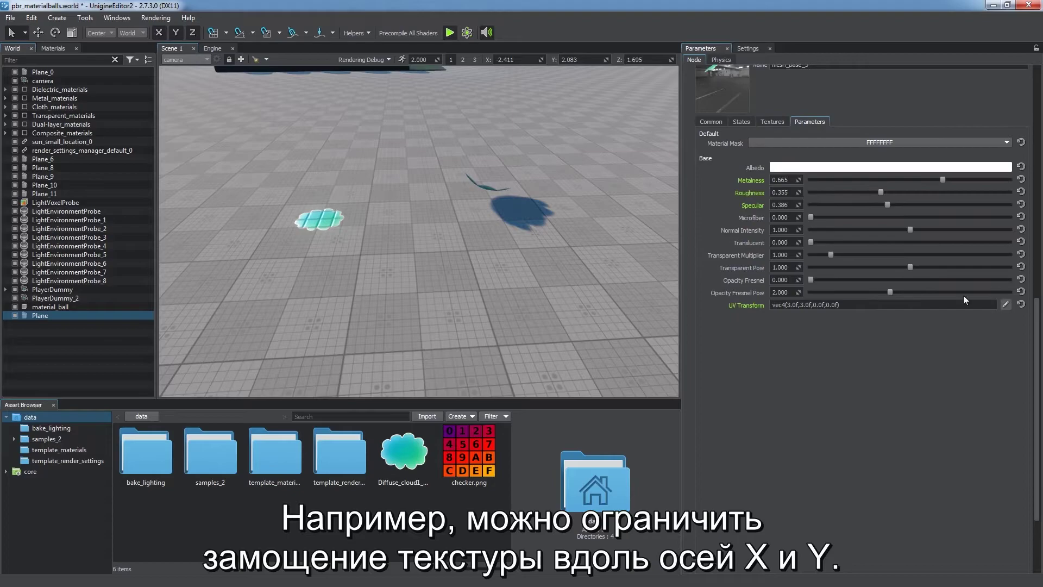
left_click_drag(550, 242, 800, 239)
left_click_drag(794, 302, 779, 302)
left_click_drag(778, 316, 795, 295)
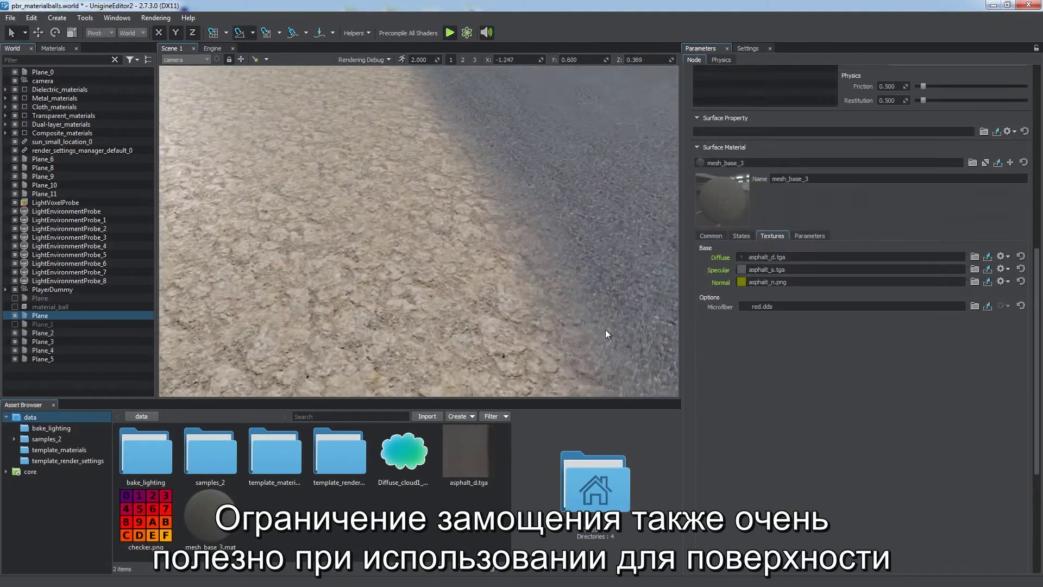
Step: Set the import width and height of asphalt_d.tga to 64, apply it, and select the road Plane to inspect its edge
left_click(467, 456)
left_click(772, 184)
left_click(752, 214)
left_click(1004, 319)
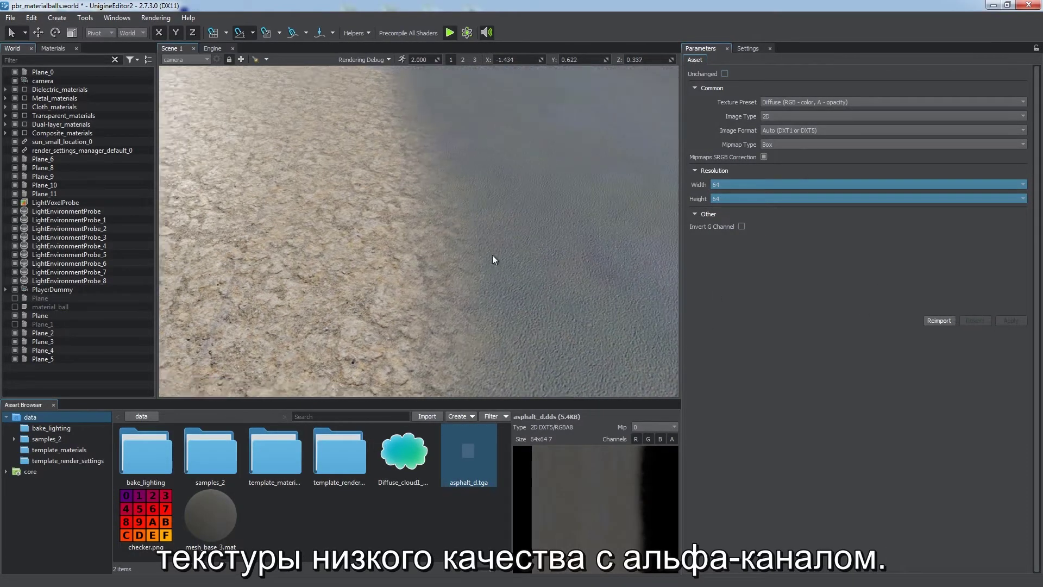
left_click(634, 180)
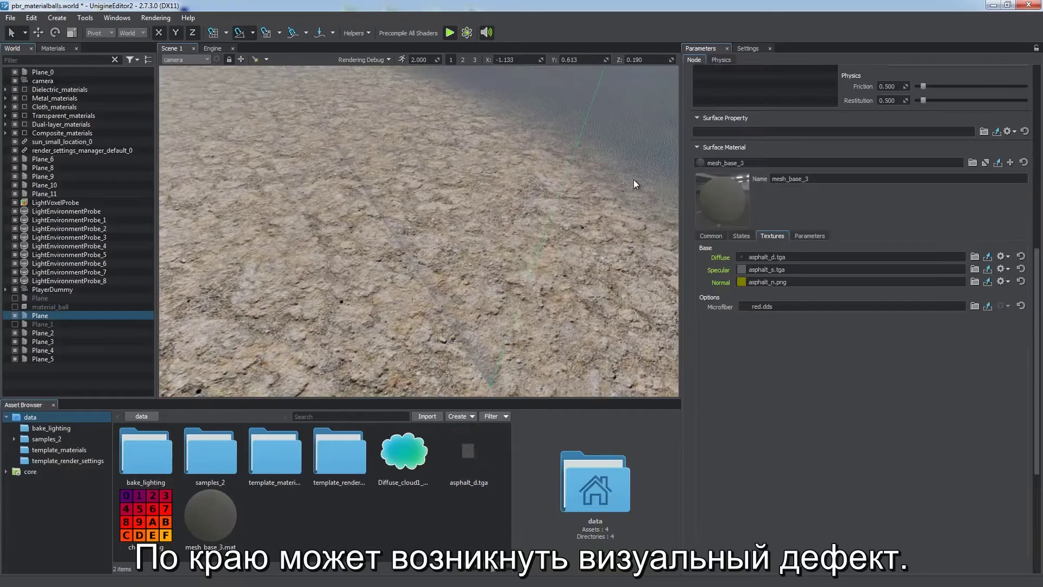
right_click_drag(633, 182, 595, 236)
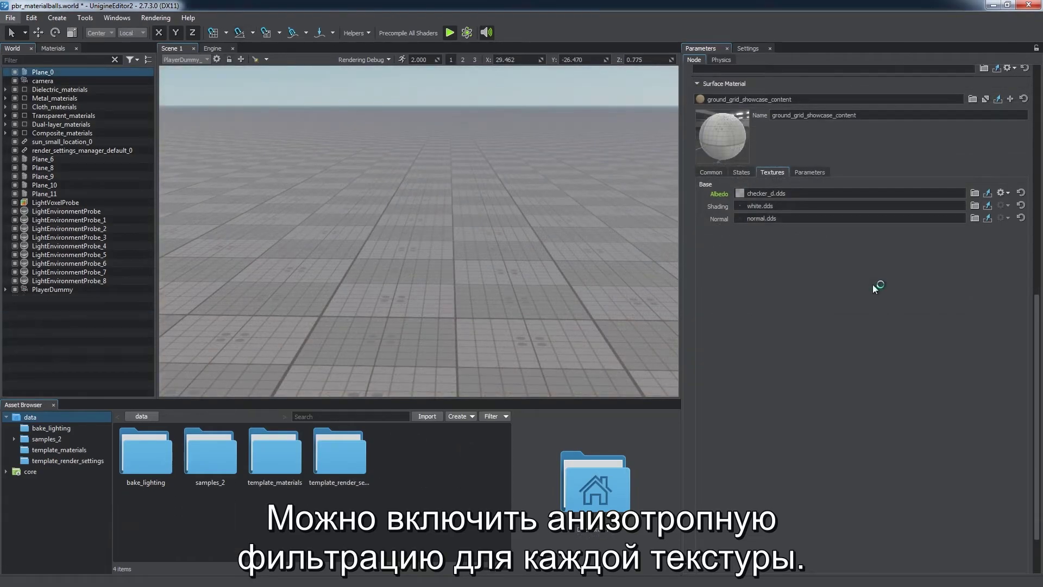
Step: Disable Anisotropy for the checker_d.dds albedo texture of the ground_grid_showcase_content material
left_click(1006, 194)
left_click(1002, 225)
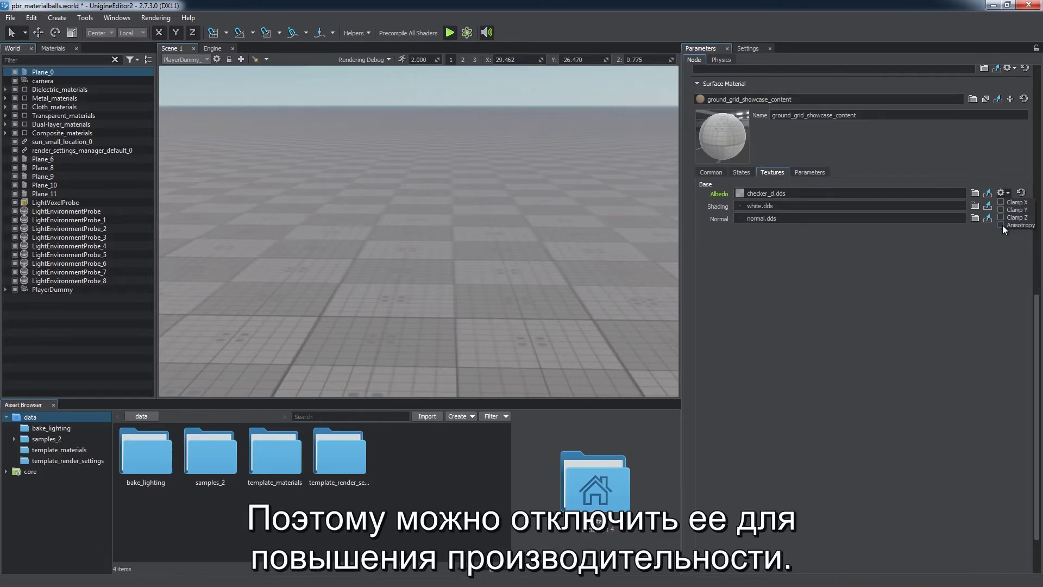
left_click(1009, 192)
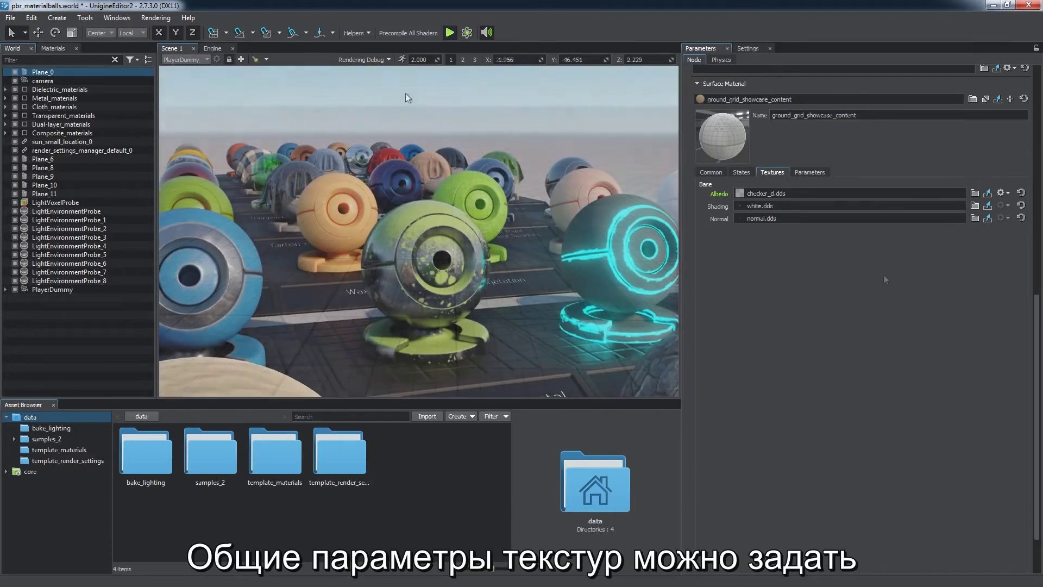
Step: Open the render texture settings and select High as the texture quality
left_click(742, 48)
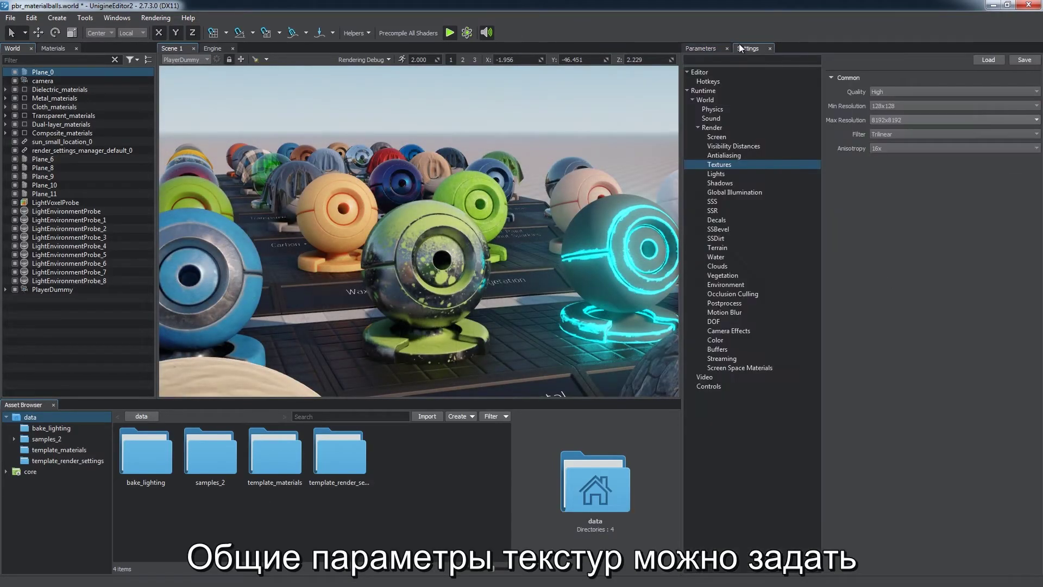
left_click(908, 90)
left_click(894, 114)
Step: Try a maximum texture resolution of 128x128 and return it to 8192x8192
left_click(909, 119)
left_click(906, 128)
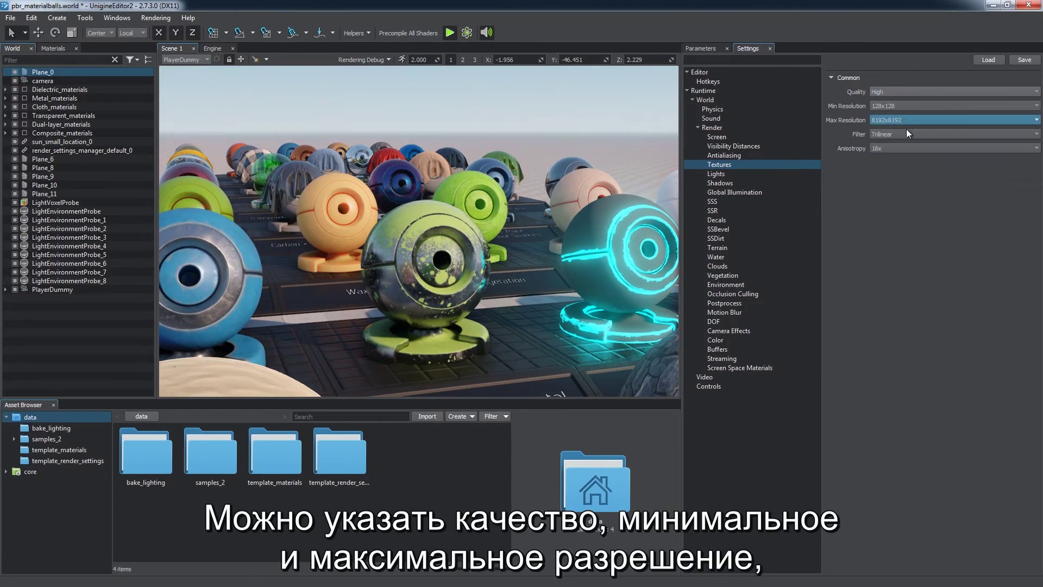
left_click(911, 120)
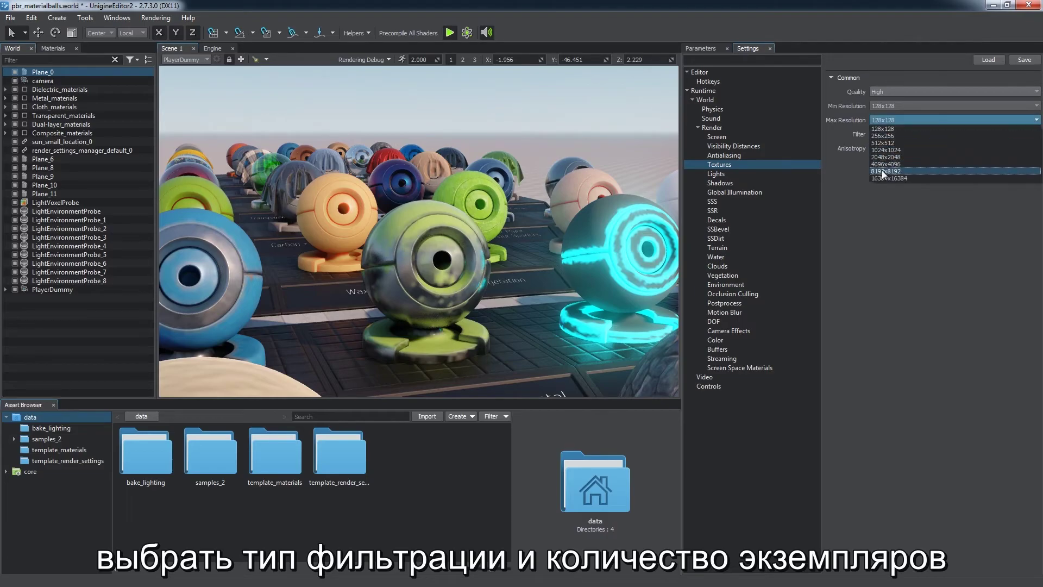
left_click(883, 171)
Step: Try the lowest global texture anisotropy level and return it to 16x
left_click(886, 148)
left_click(886, 156)
left_click(889, 148)
left_click(883, 184)
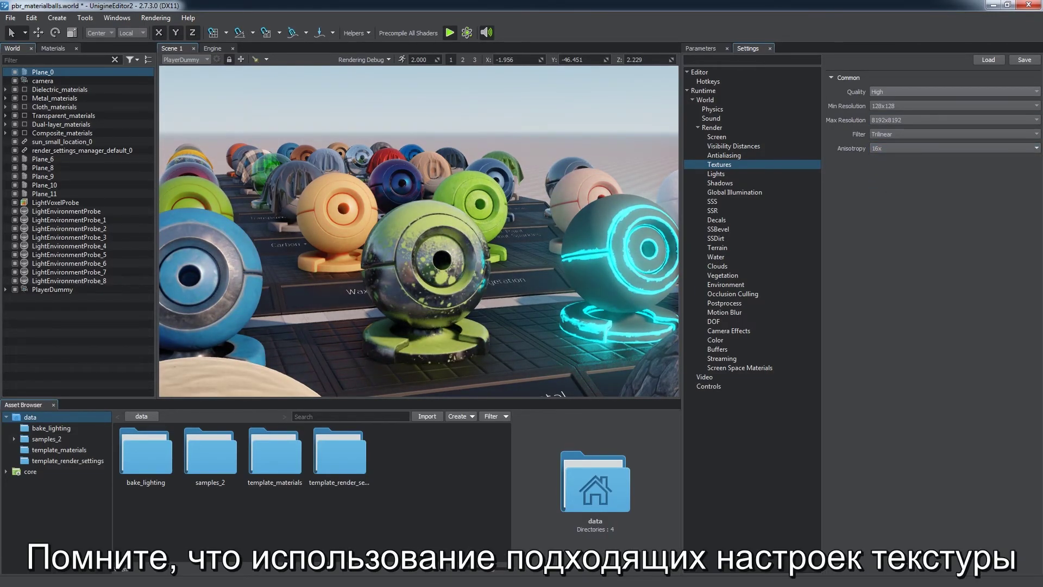